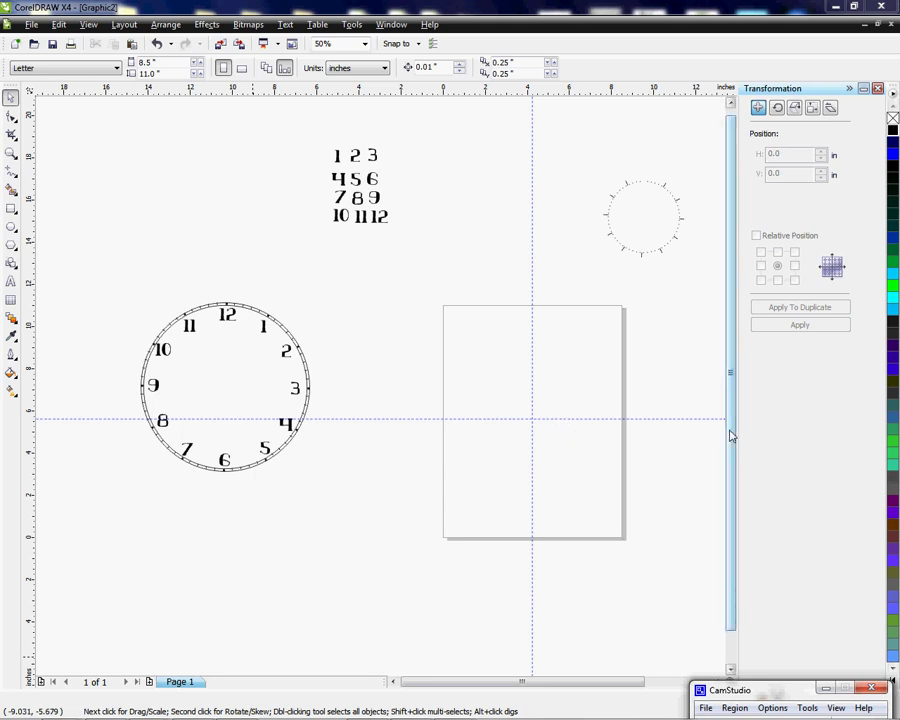
Step: Scroll the canvas so the blank letter page comes into view
drag(731, 435, 730, 456)
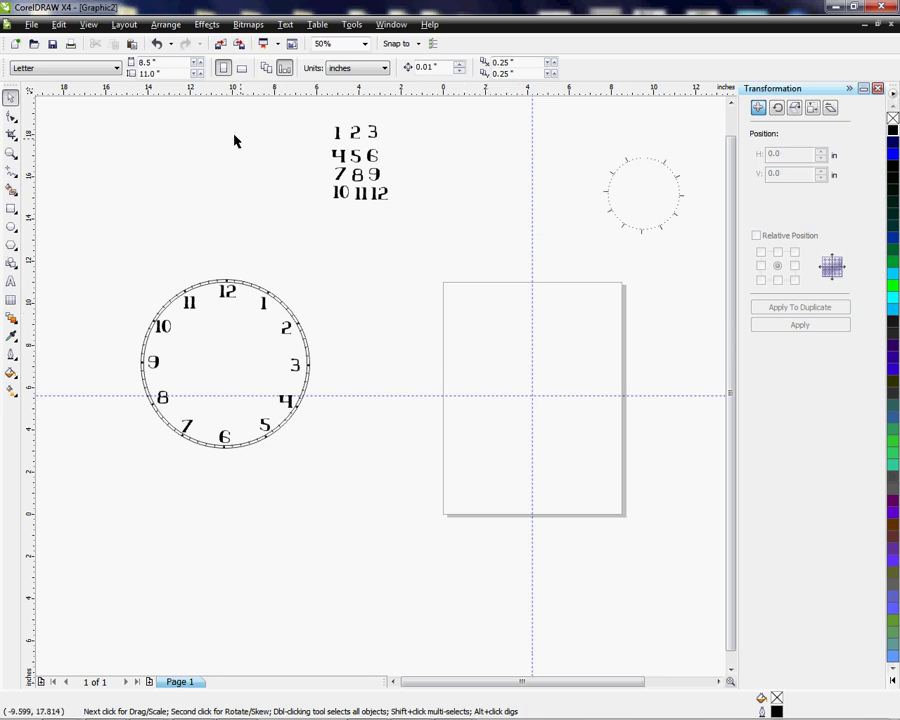
Step: Draw a circle from the guide intersection and set its width to 8 inches
scroll(545, 390, up, 1)
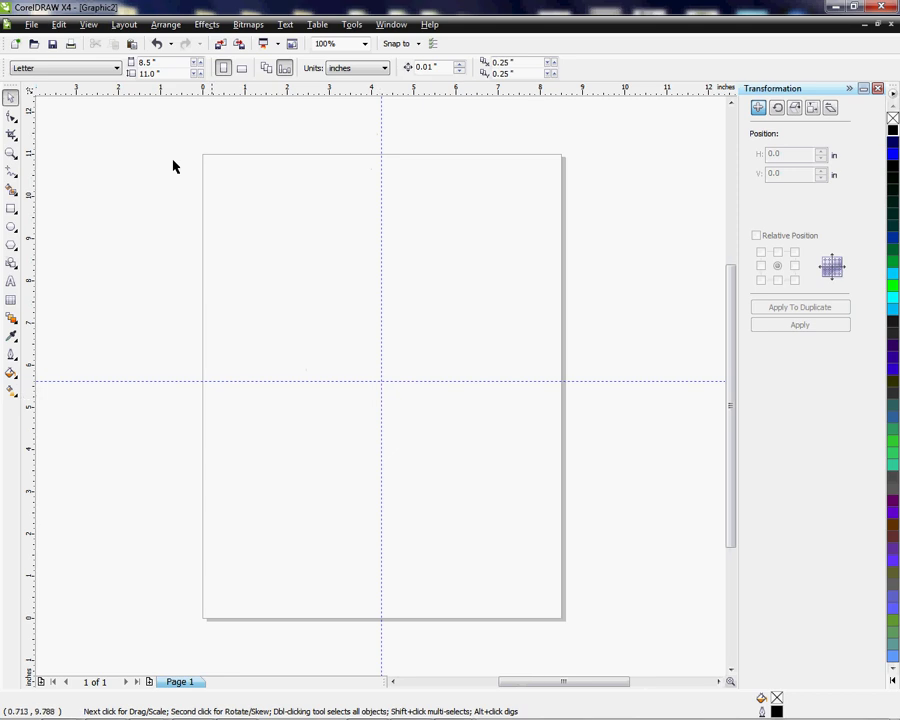
click(11, 227)
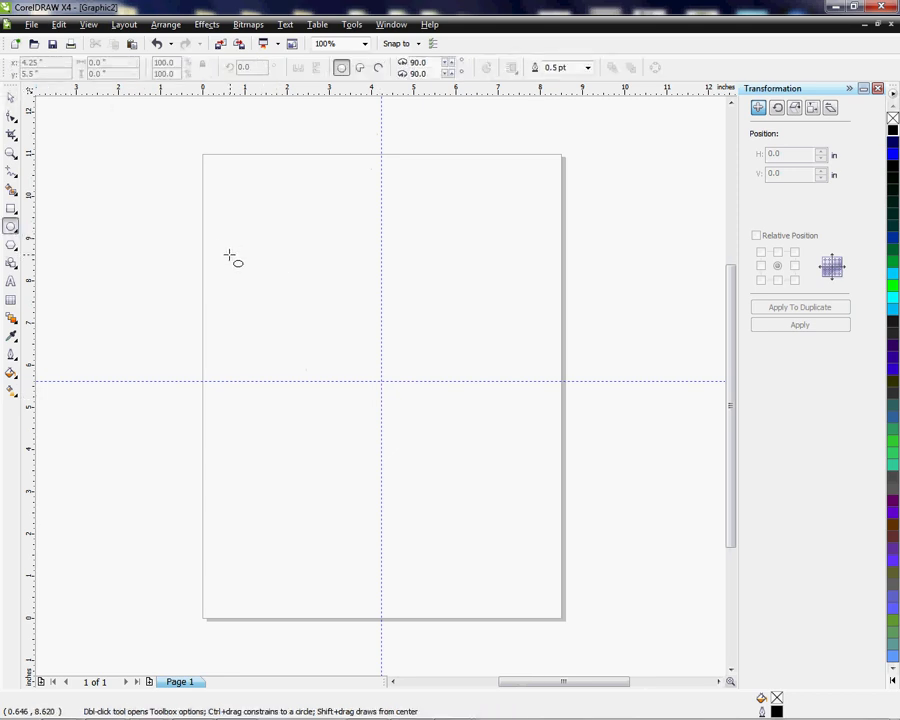
mouse_move(217, 238)
mouse_down()
mouse_move(498, 532)
mouse_move(542, 518)
mouse_move(548, 573)
mouse_up()
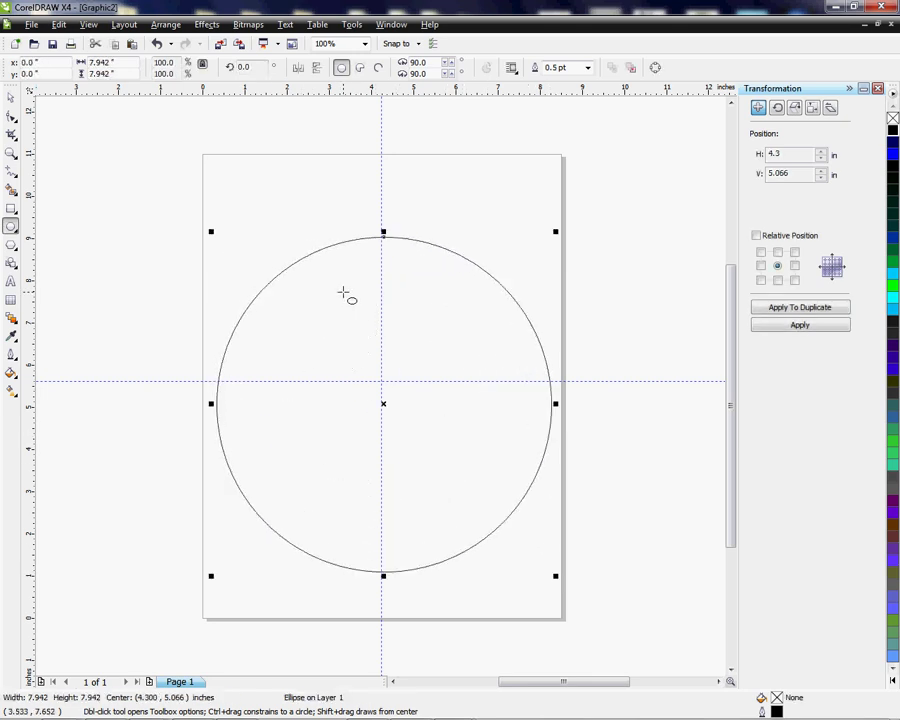
drag(108, 62, 95, 62)
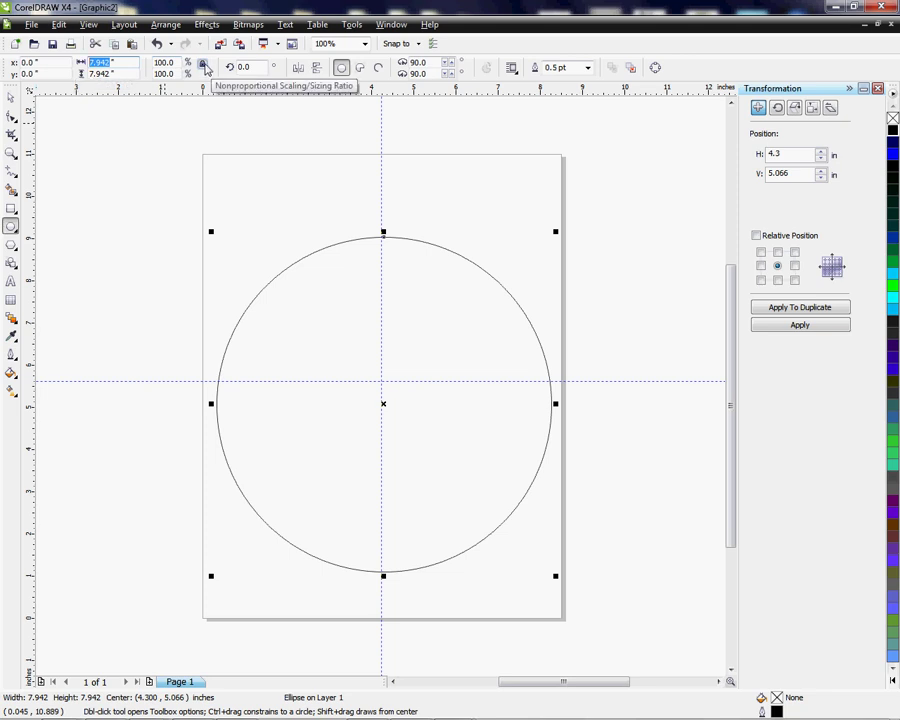
text(8)
key(Return)
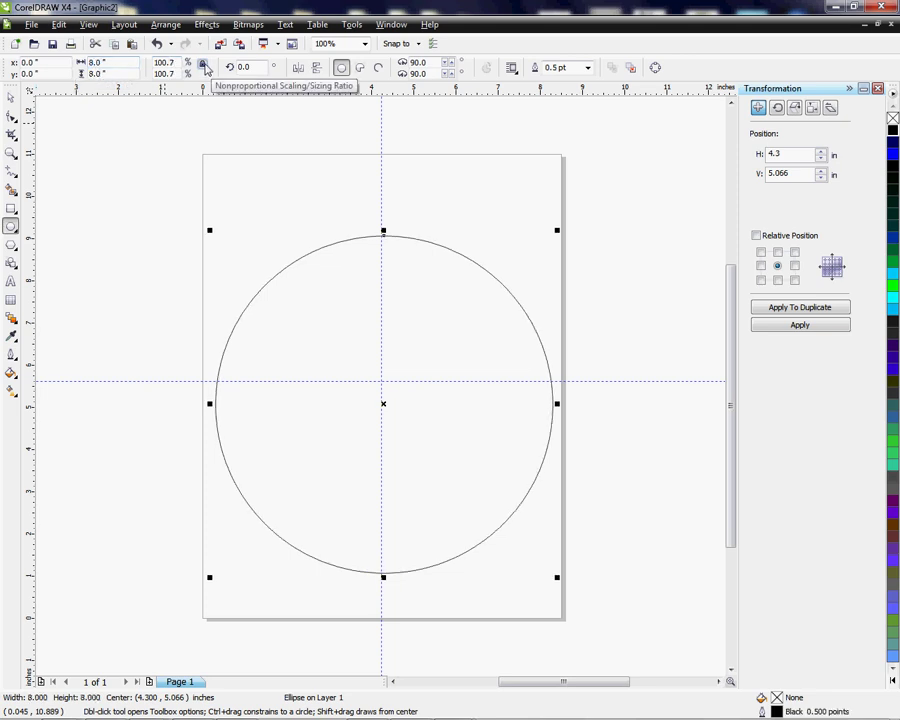
Step: Delete the horizontal and vertical guidelines
click(12, 100)
click(170, 380)
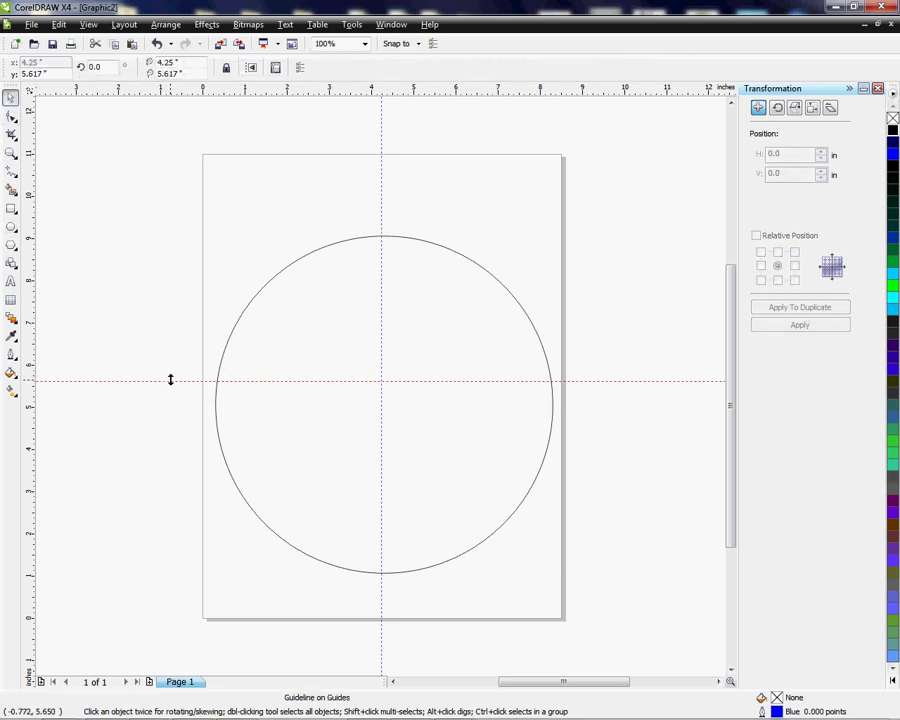
key(Delete)
click(381, 216)
key(Delete)
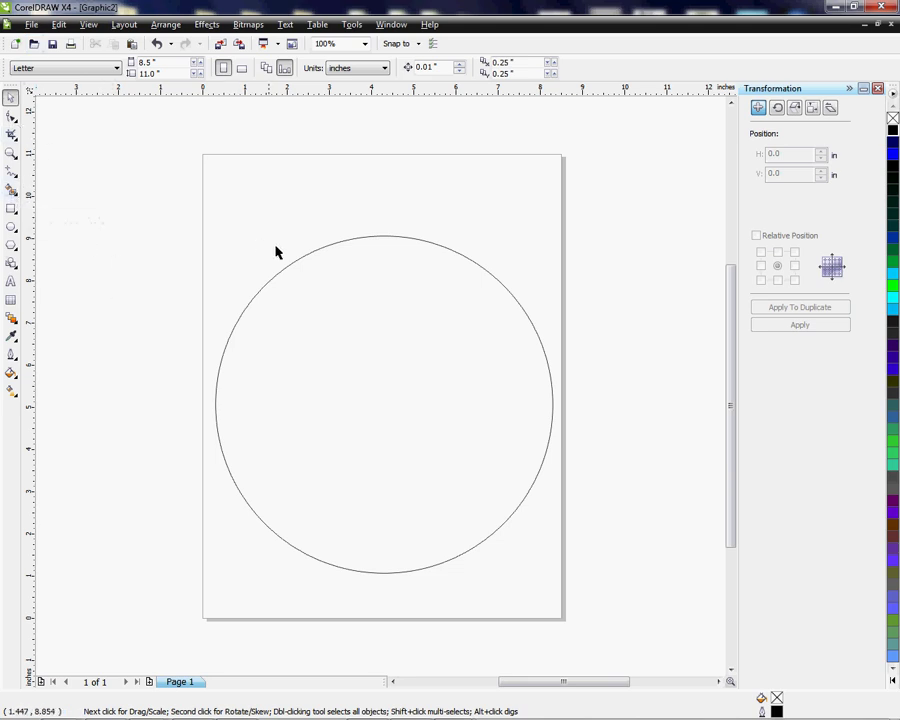
Step: Duplicate the circle, resize the copy to 7.75 inches and centre it inside the original
click(308, 256)
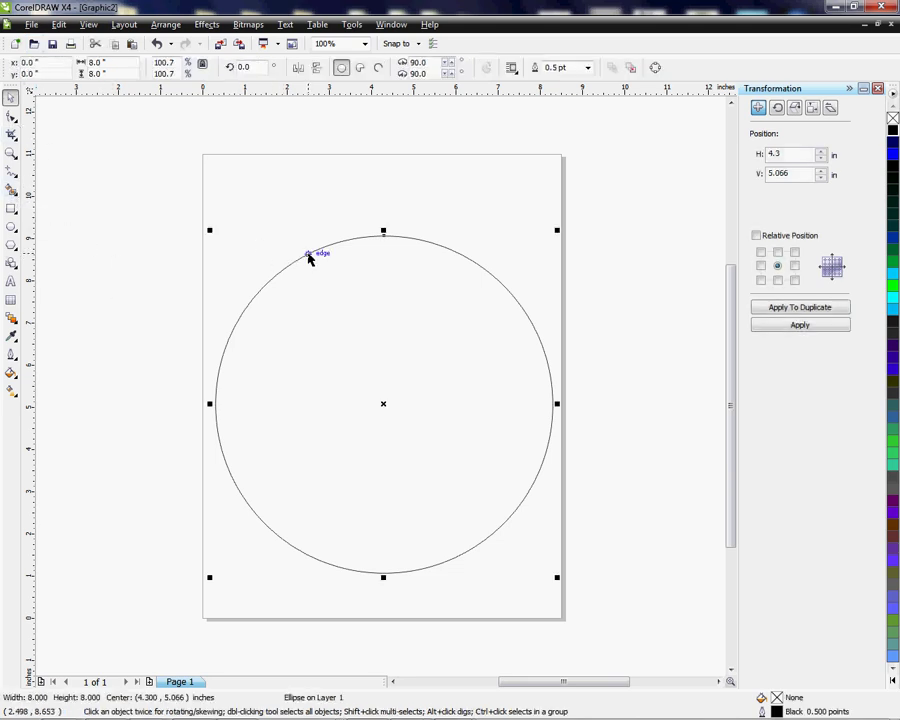
key(ctrl+d)
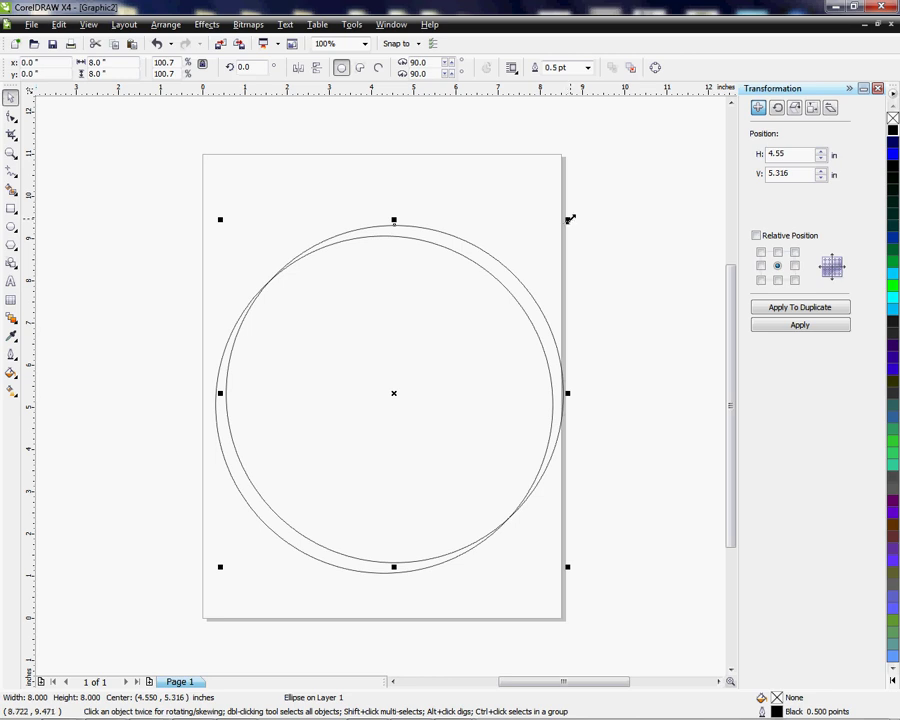
click(92, 62)
text(7)
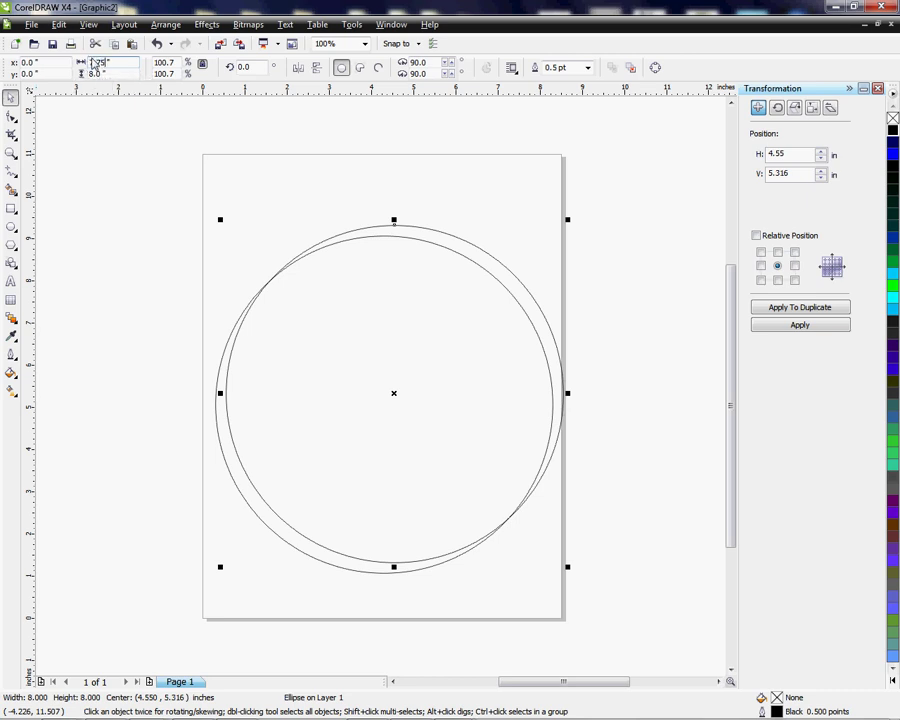
key(Return)
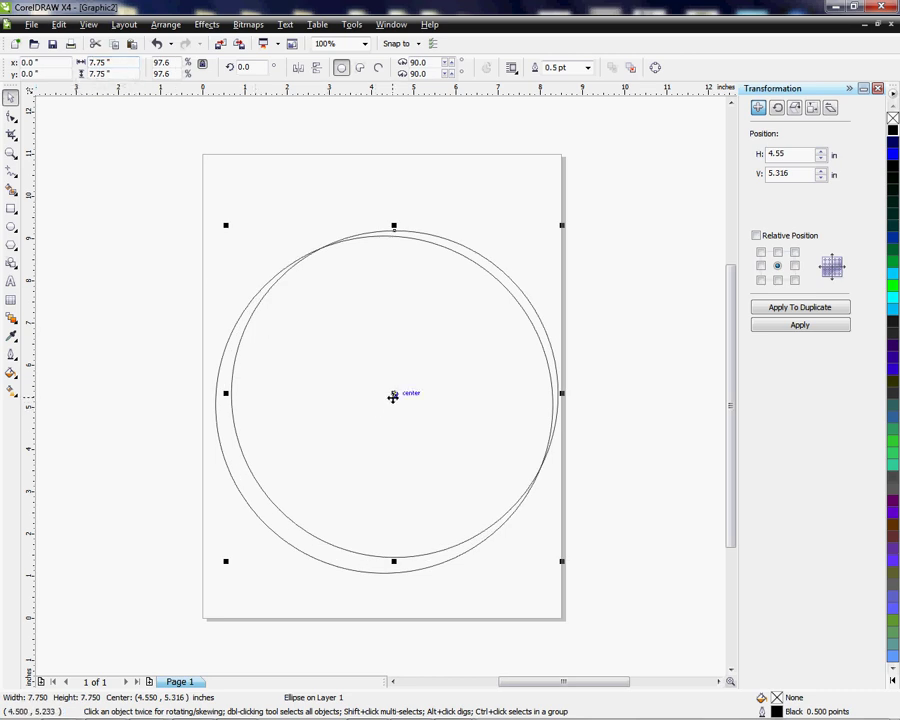
mouse_move(394, 393)
mouse_down()
mouse_move(383, 405)
mouse_move(430, 382)
mouse_move(404, 414)
mouse_move(385, 408)
mouse_up()
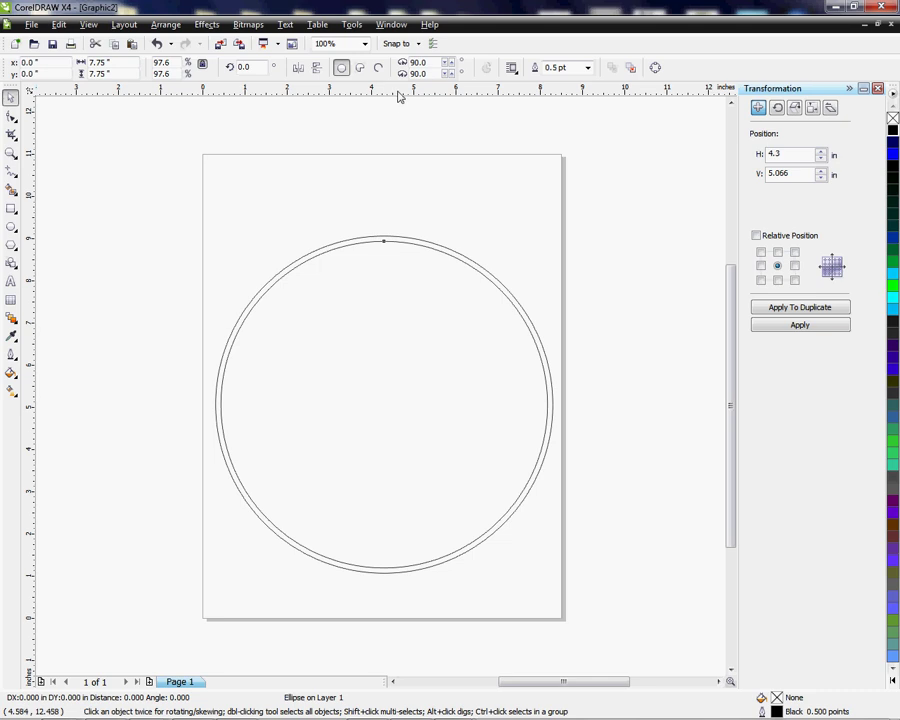
Step: Drag horizontal and vertical guidelines from the rulers to cross at the ring's centre
drag(399, 93, 384, 410)
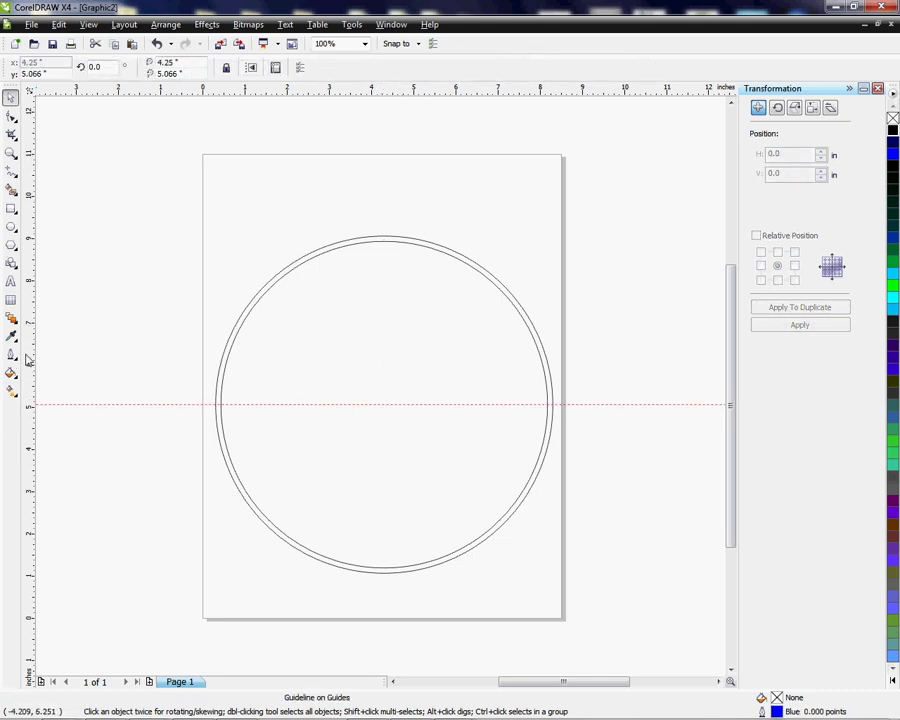
drag(28, 347, 384, 408)
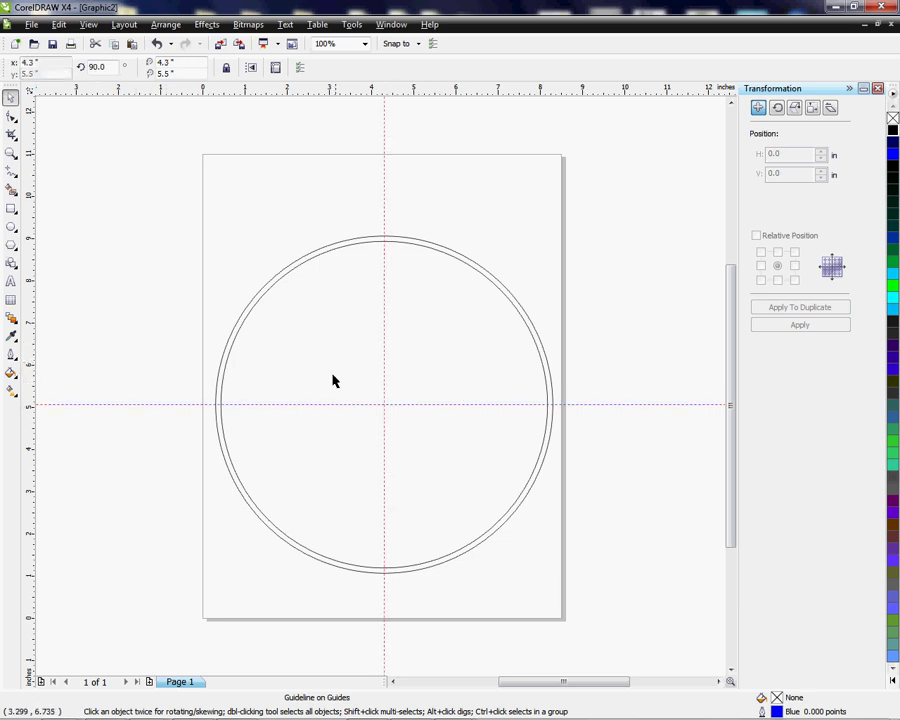
click(11, 208)
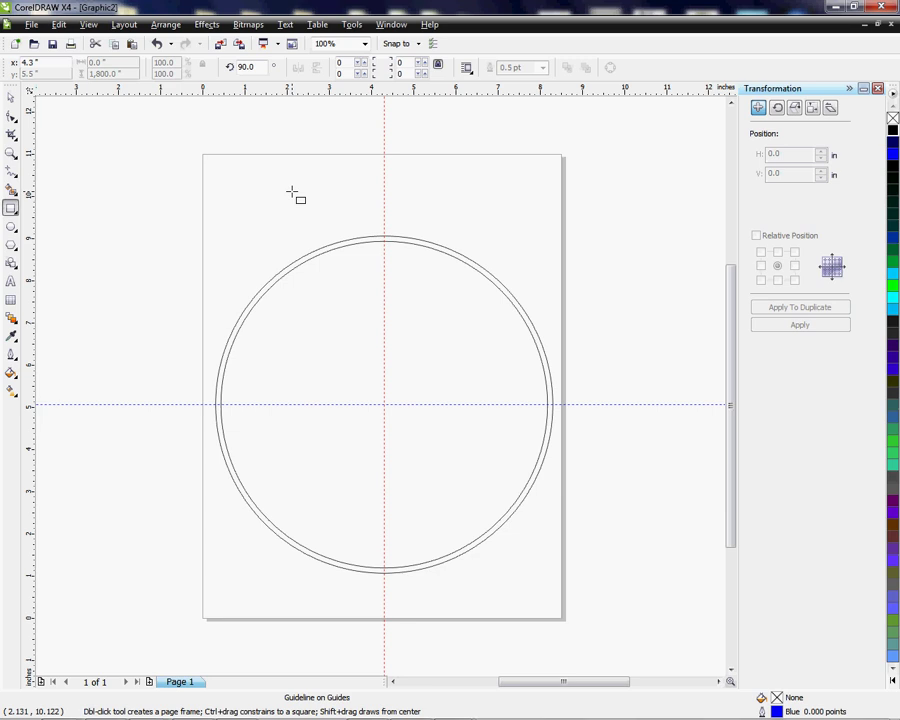
Step: Draw a small square above the ring and fill it with black
drag(291, 191, 294, 196)
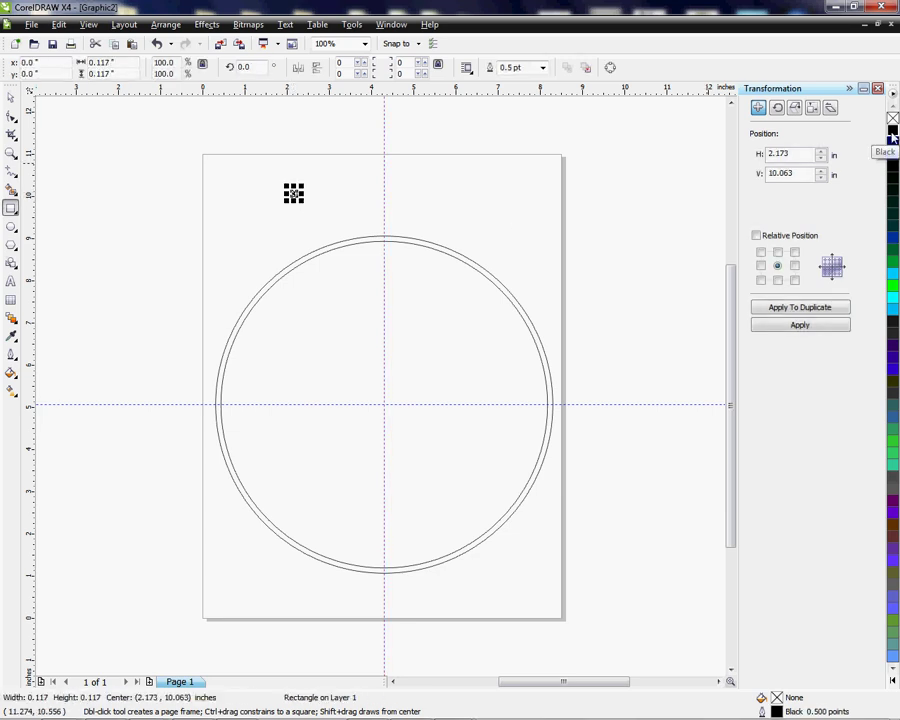
click(893, 138)
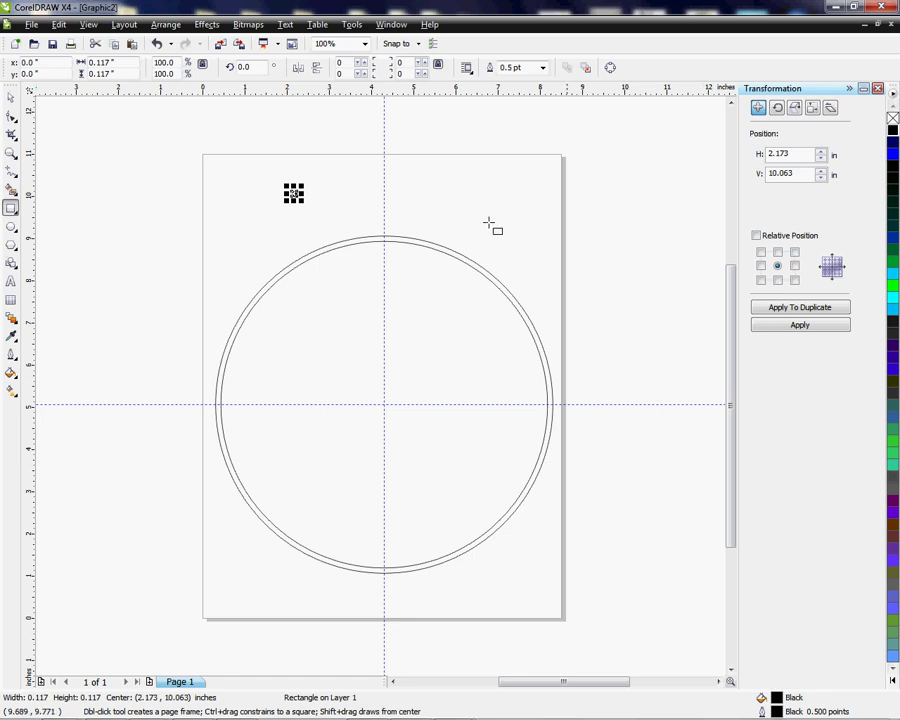
scroll(388, 398, up, 1)
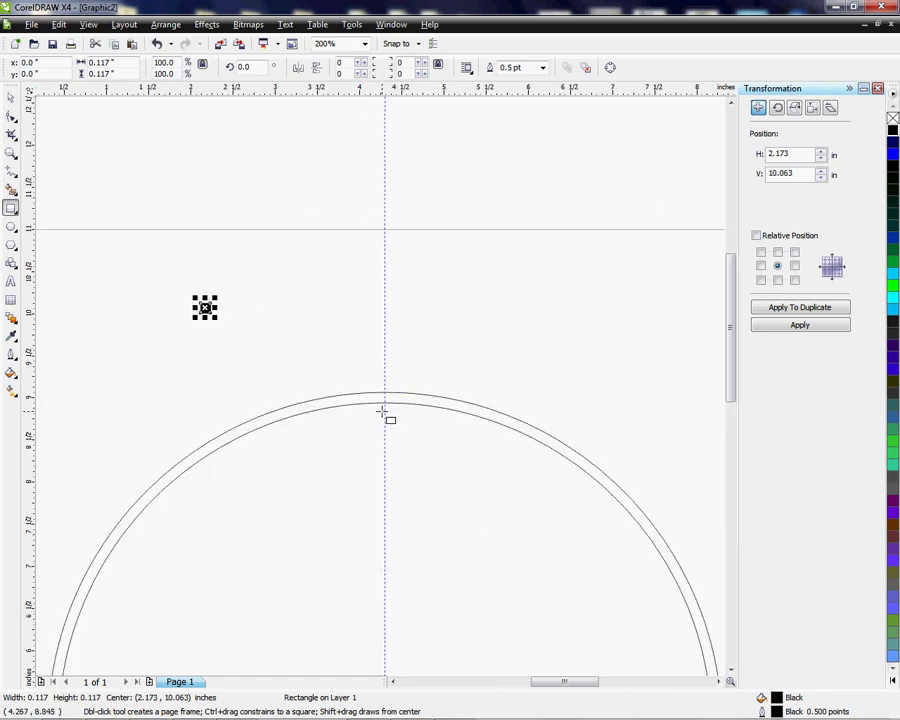
scroll(381, 405, up, 1)
scroll(381, 390, down, 1)
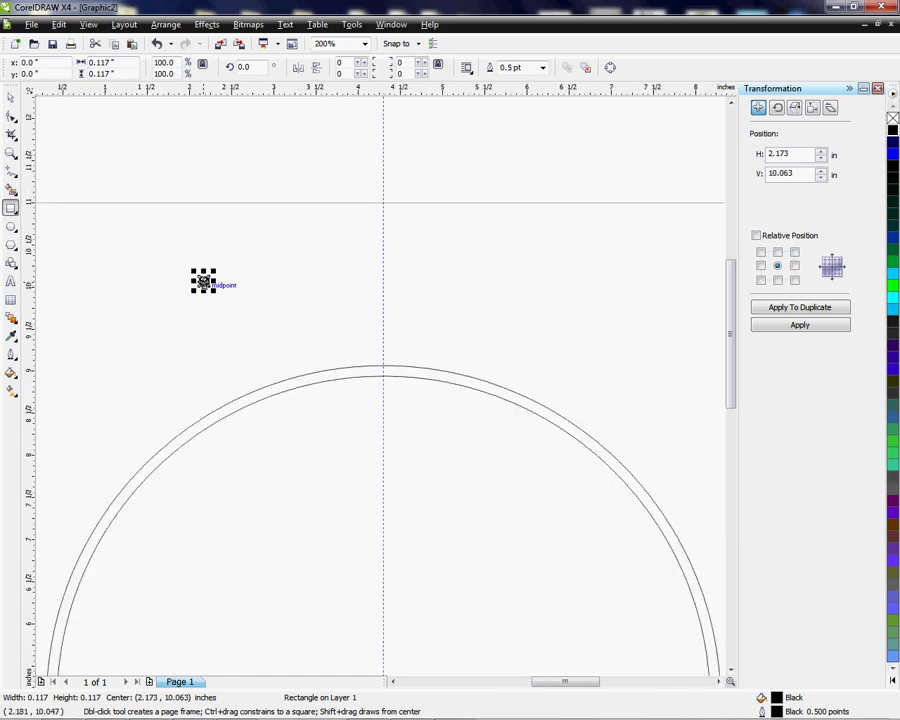
Step: Move the square to the top of the ring and shrink it to 0.102 inches, centred between the circles
key(space)
drag(203, 281, 376, 352)
scroll(381, 376, up, 3)
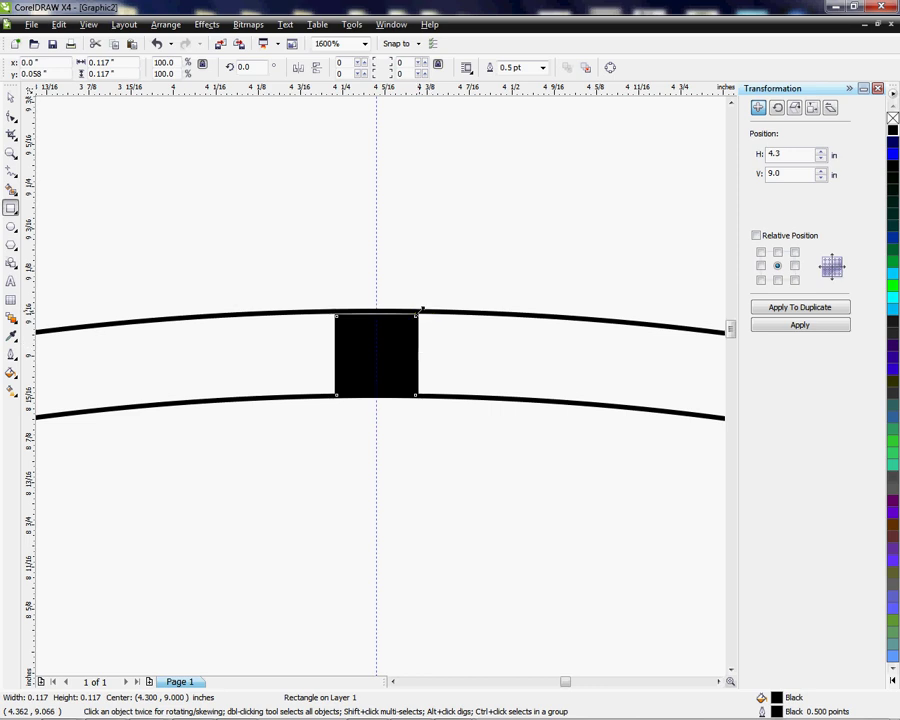
drag(420, 314, 409, 323)
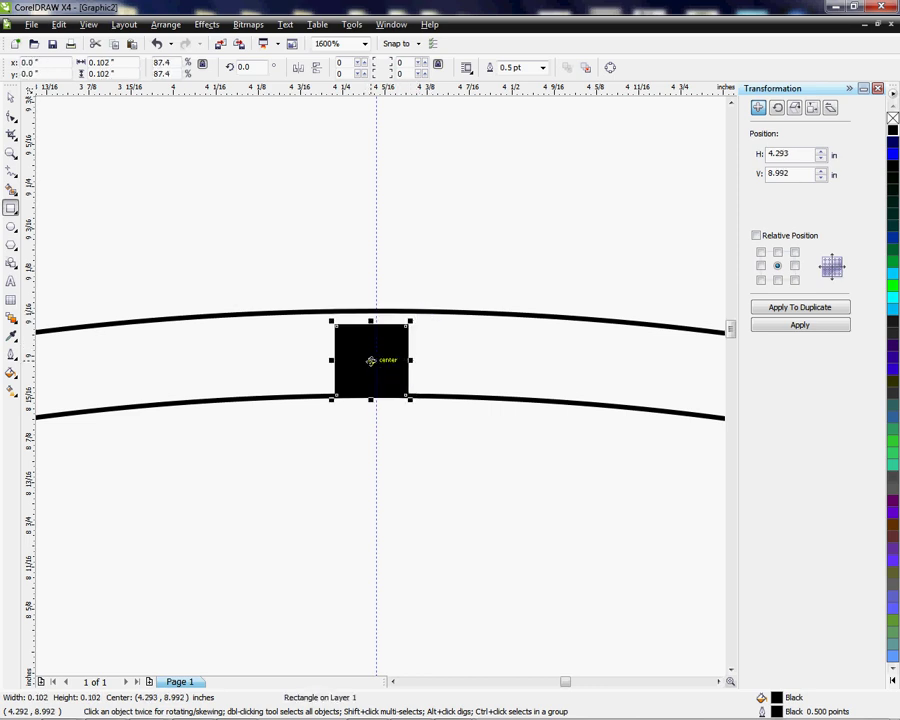
drag(370, 360, 374, 352)
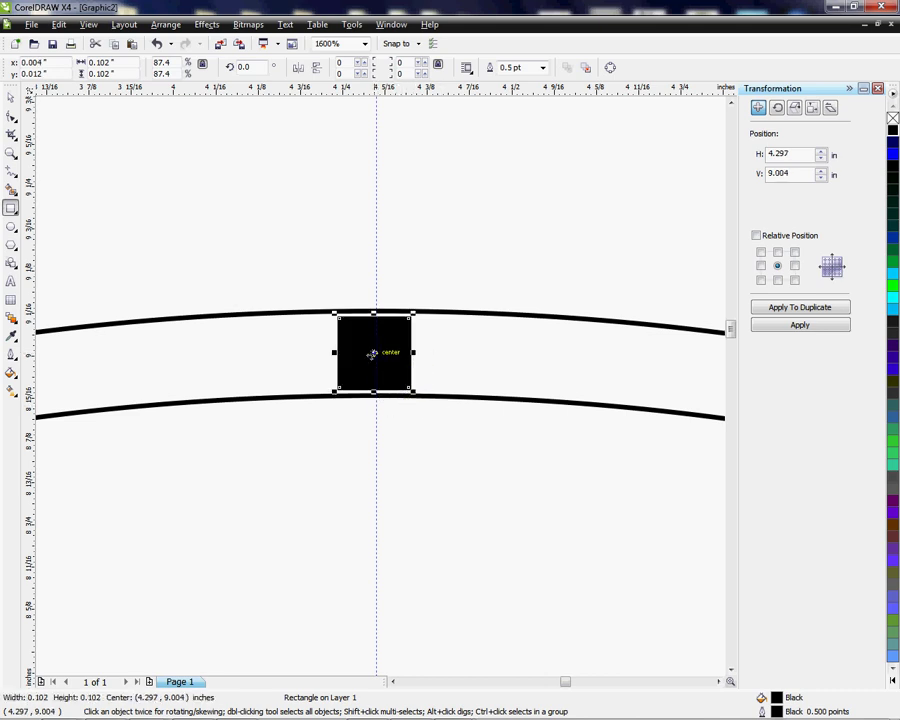
drag(370, 350, 376, 354)
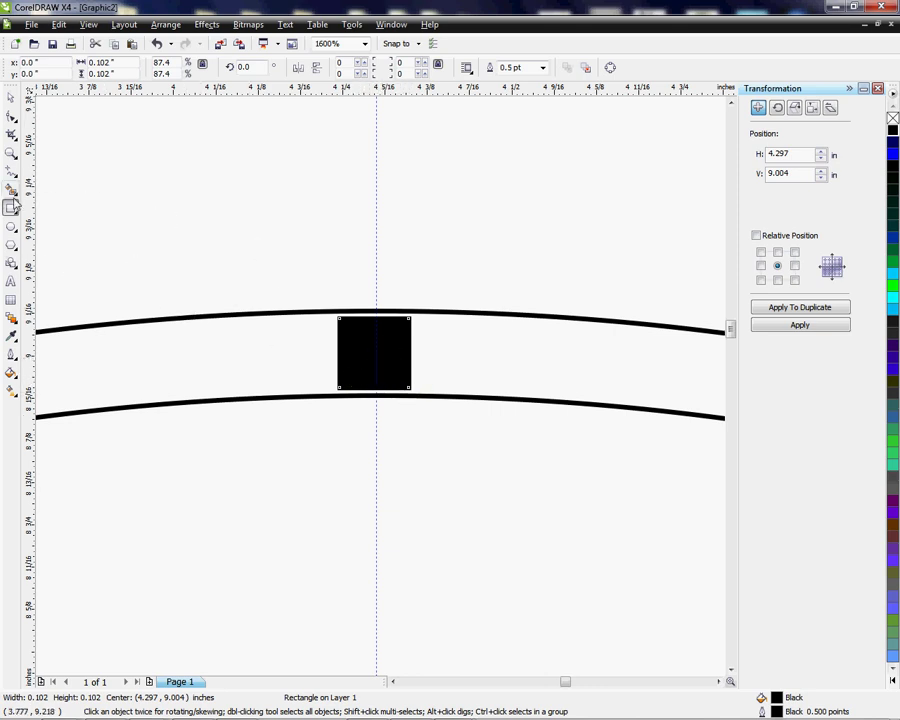
Step: Duplicate the black square and lay the copy exactly over the original
click(11, 99)
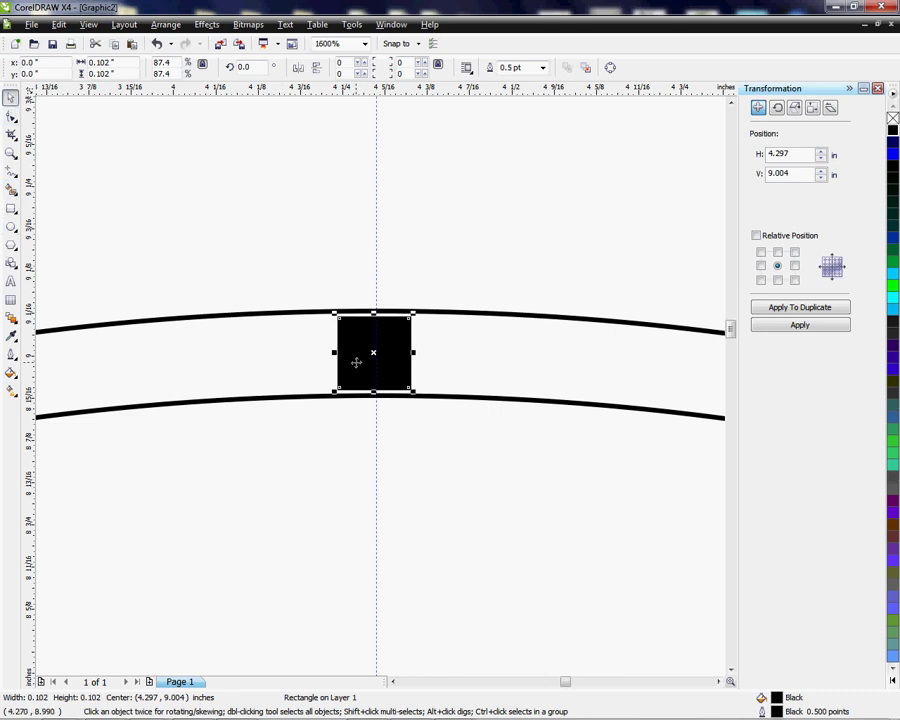
key(ctrl+d)
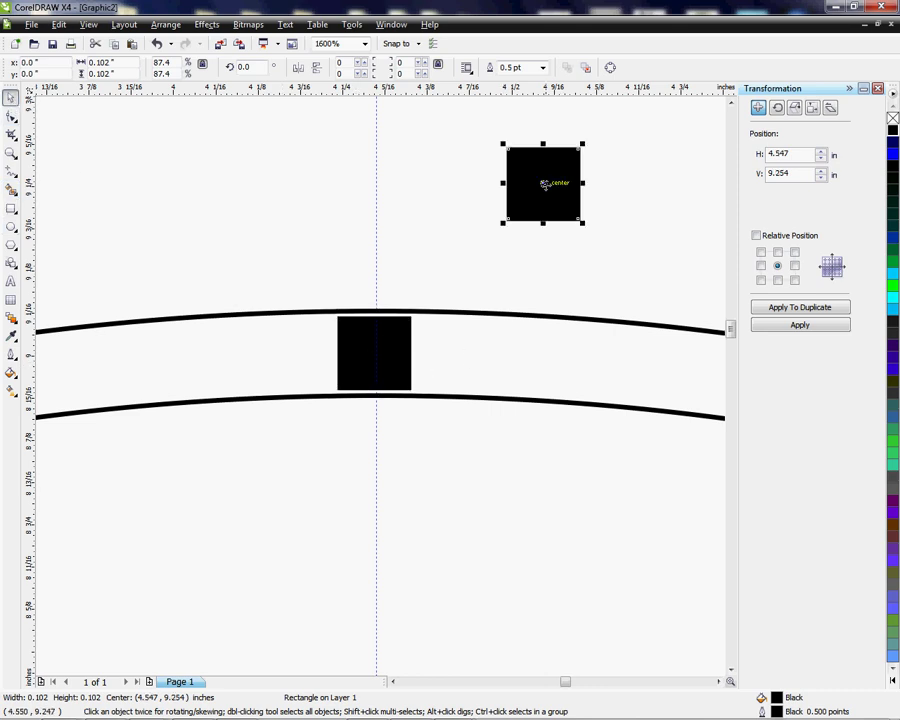
drag(544, 183, 374, 352)
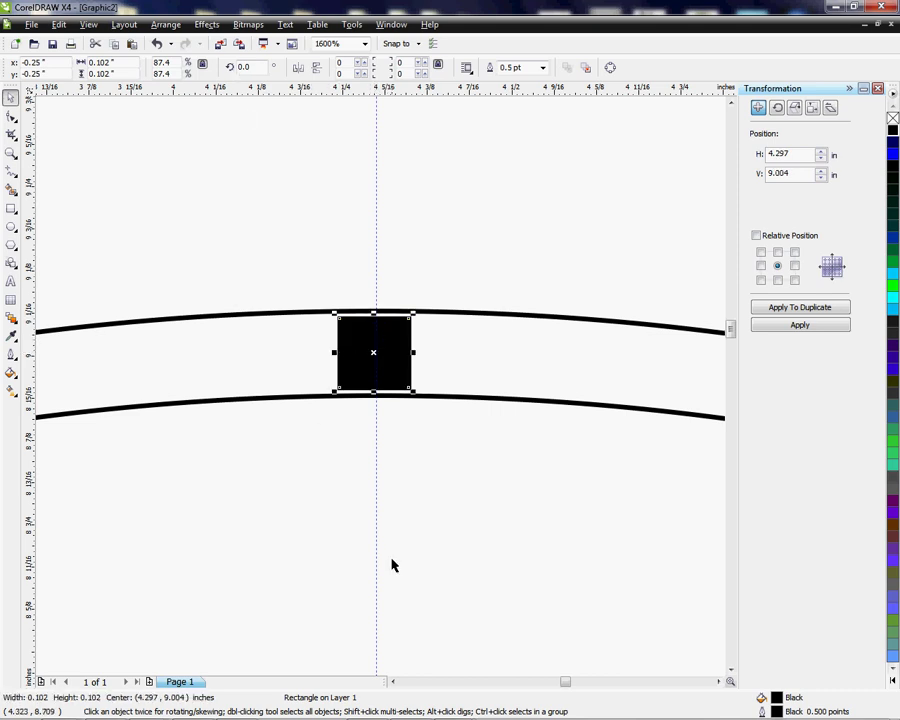
scroll(378, 405, down, 2)
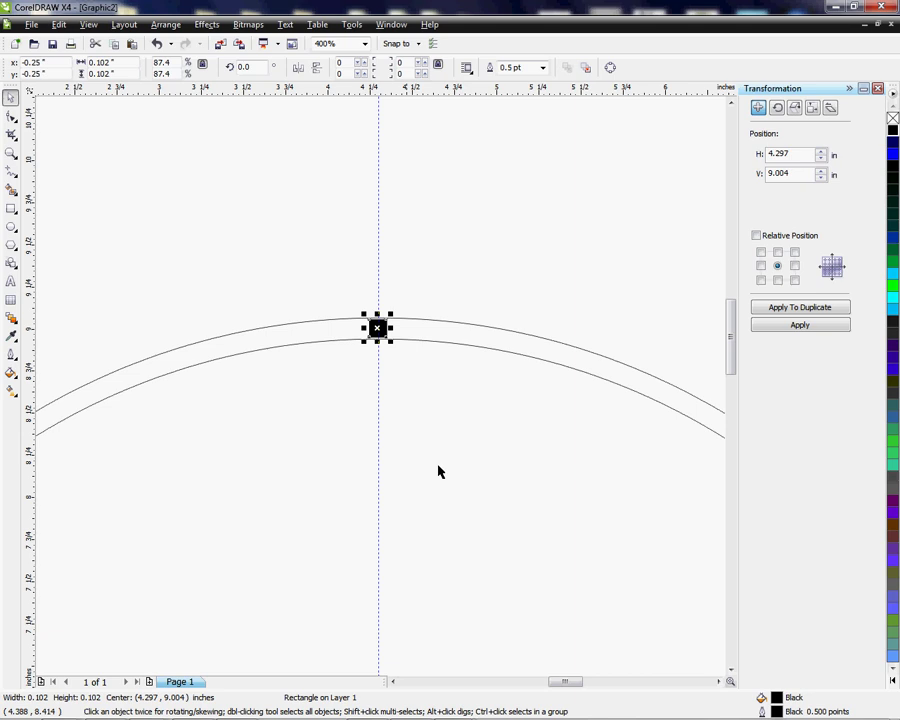
mouse_move(729, 368)
mouse_down()
mouse_move(731, 400)
mouse_move(729, 383)
mouse_up()
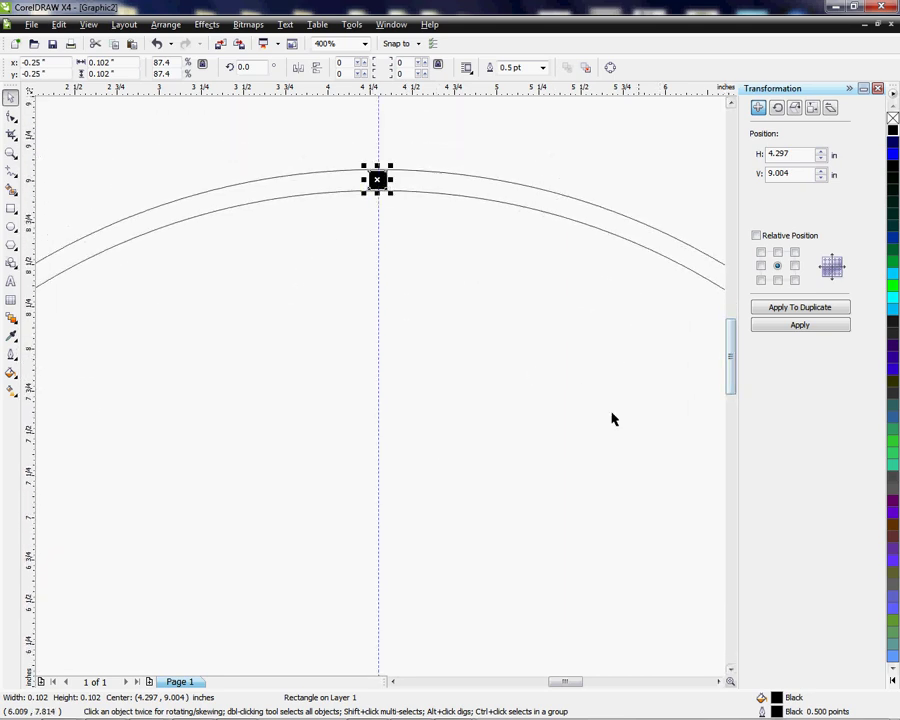
Step: Switch the square to rotation mode with its pivot at the ring's centre
click(377, 179)
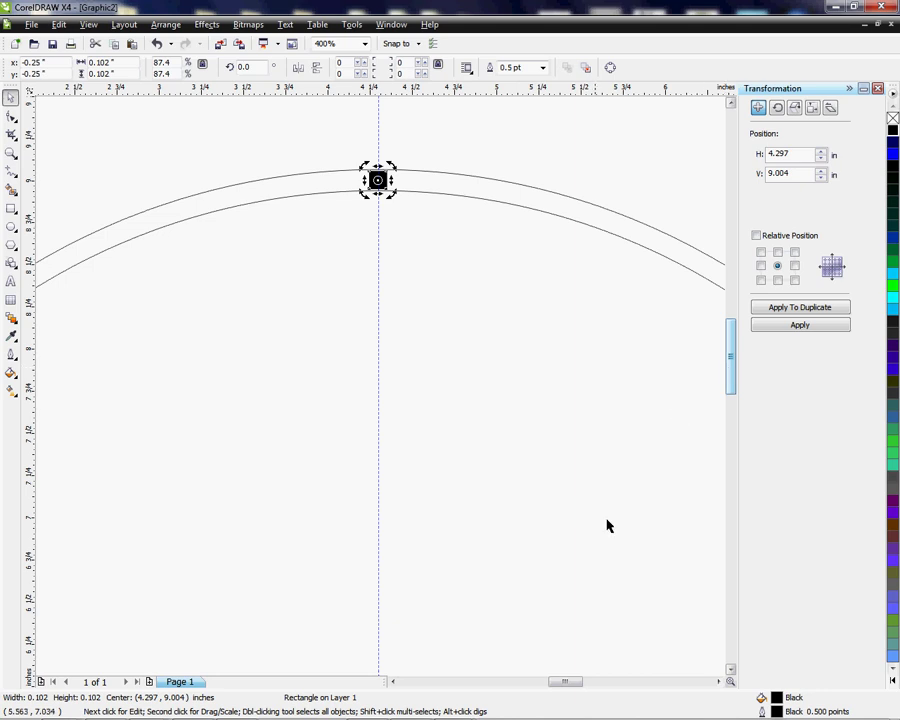
scroll(385, 450, down, 1)
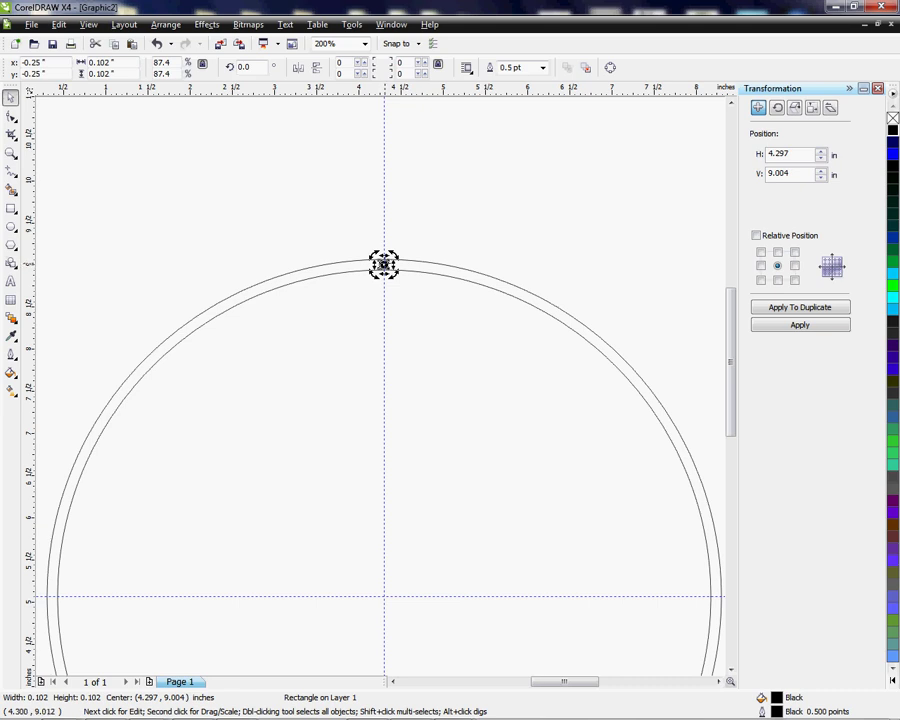
scroll(384, 264, up, 2)
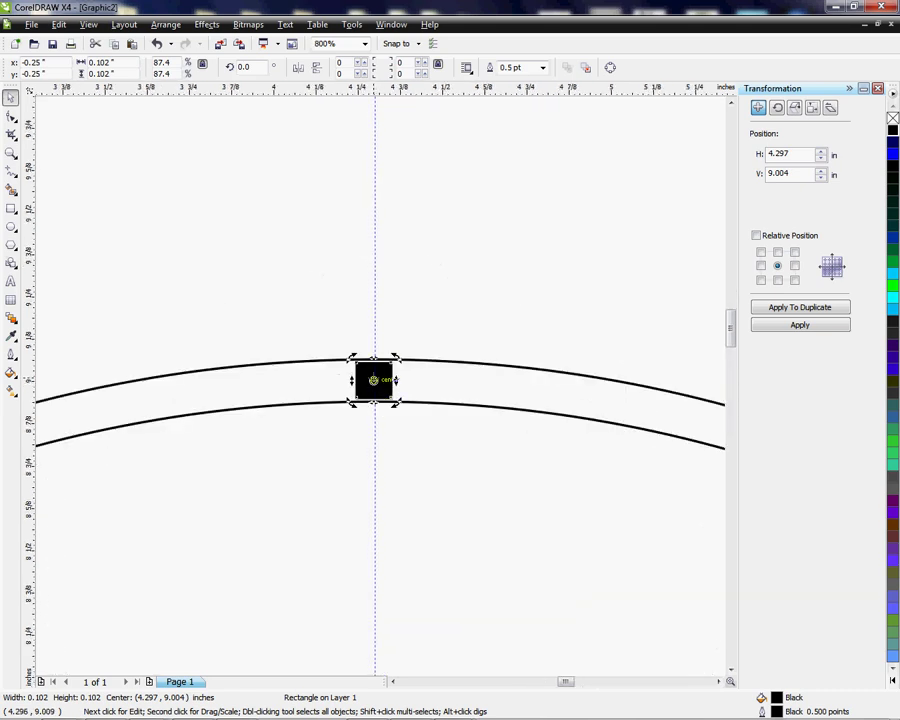
scroll(374, 381, down, 3)
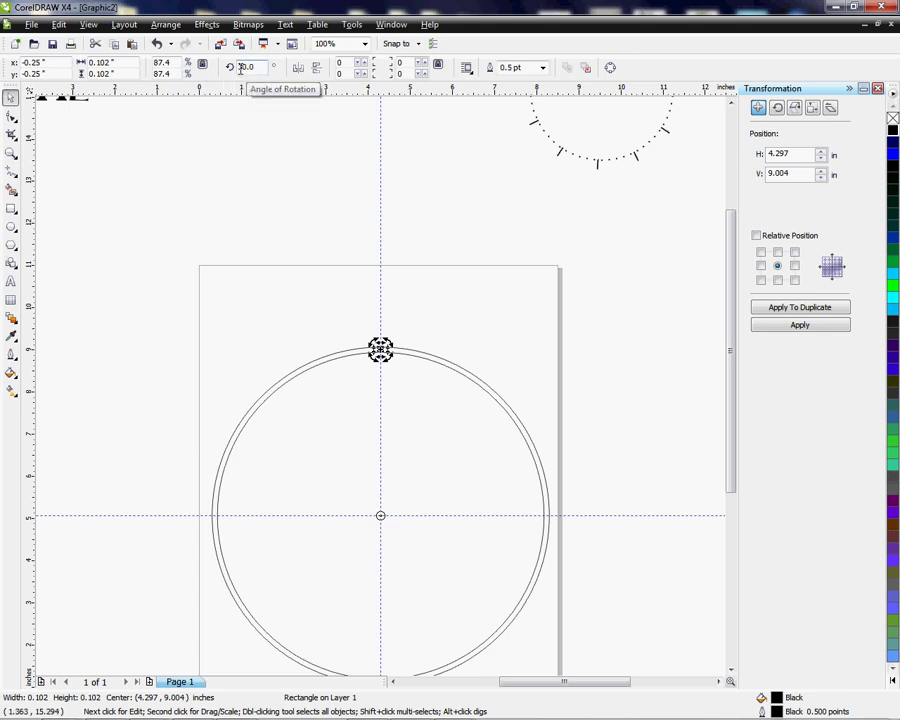
Step: Set a 30° rotation angle and repeat rotated copies of the square around the ring
click(241, 68)
text(3)
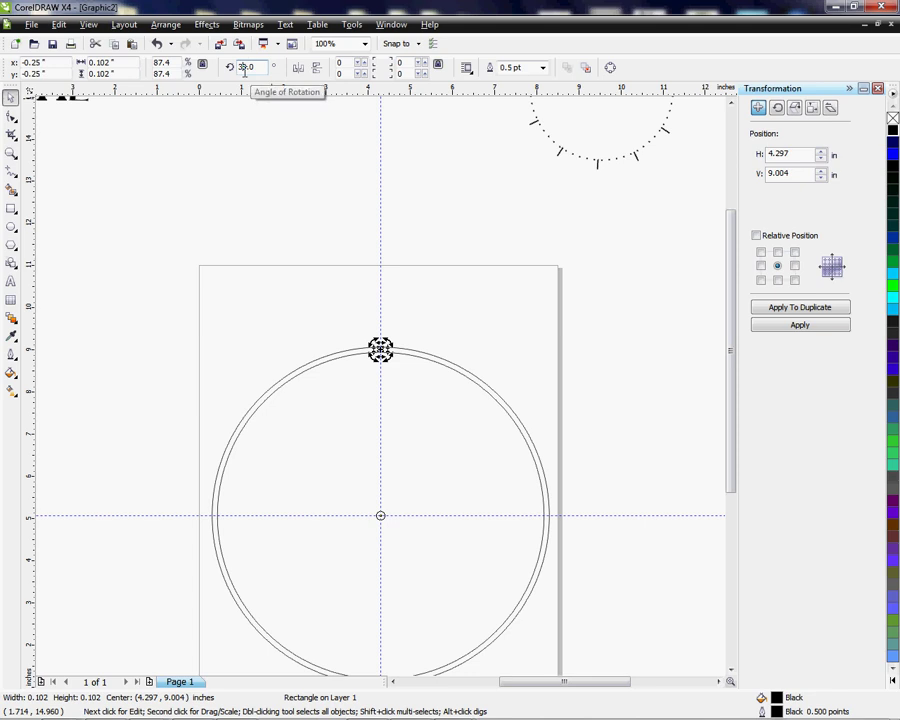
key(ctrl+r)
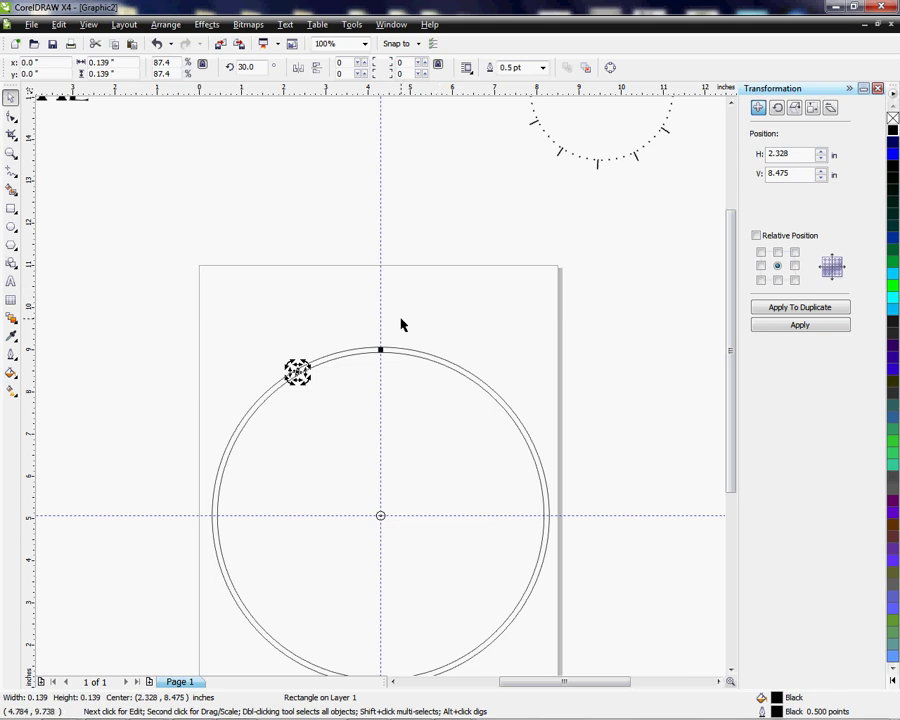
key(ctrl+r)
key(ctrl+r)
key(ctrl+r)
key(ctrl+r)
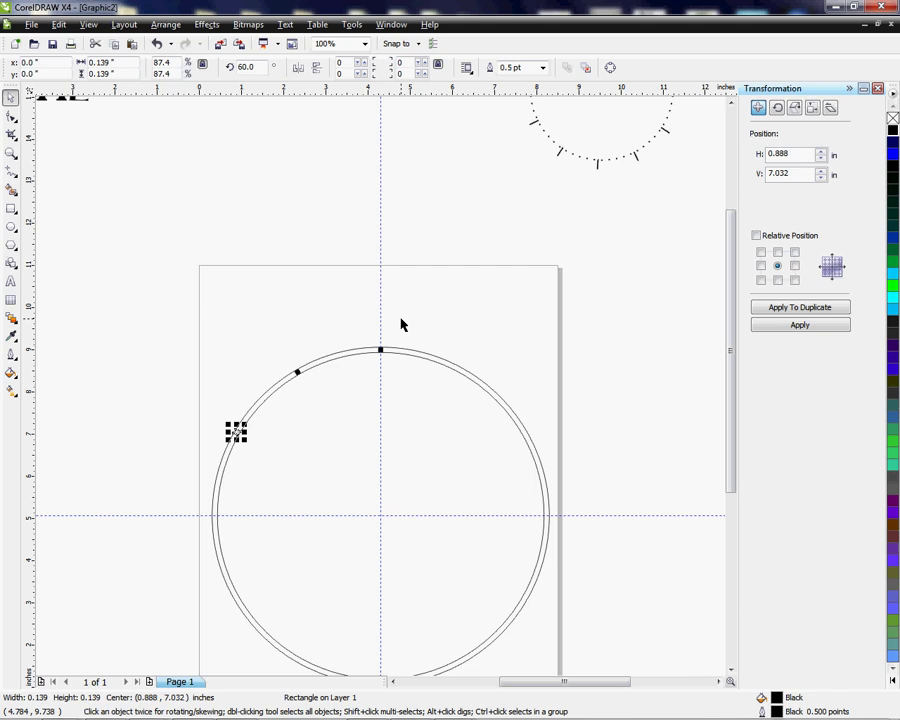
key(ctrl+r)
key(ctrl+r)
key(ctrl+r)
key(ctrl+r)
key(ctrl+r)
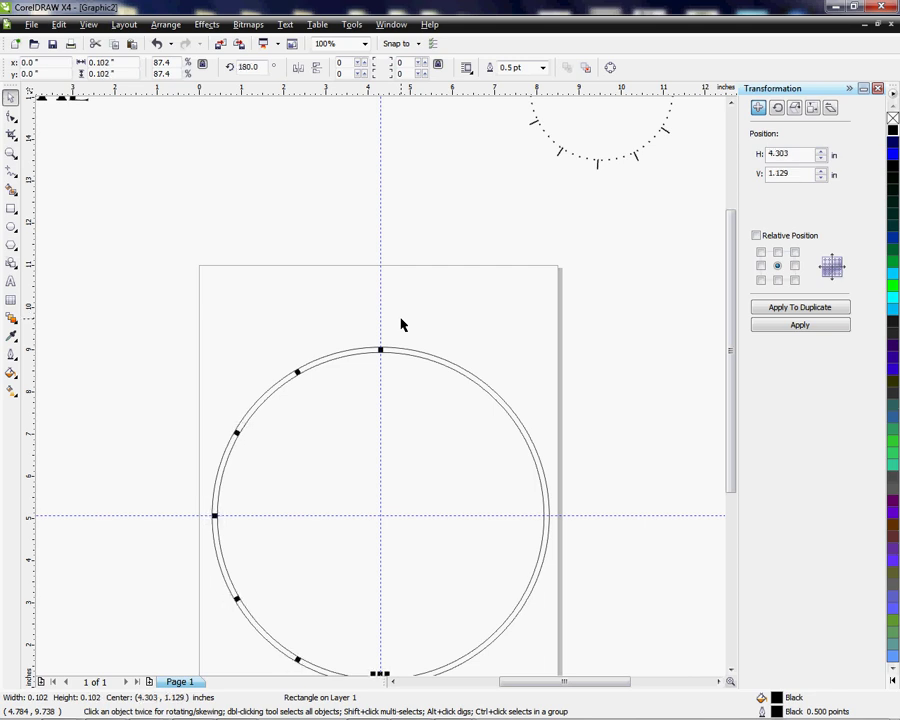
key(ctrl+r)
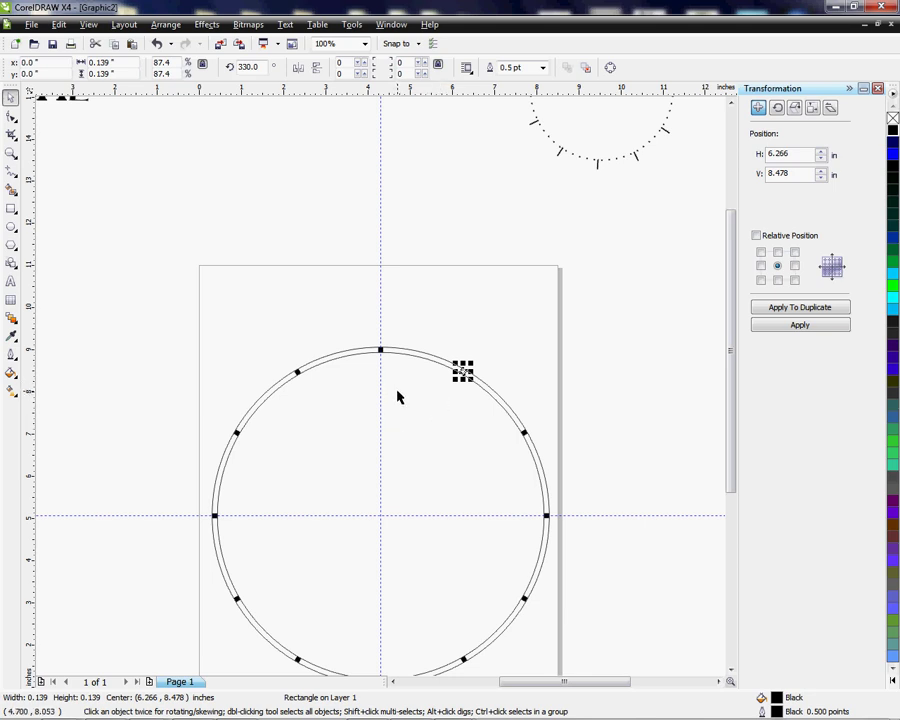
Step: Clear the selection by clicking empty canvas
click(11, 284)
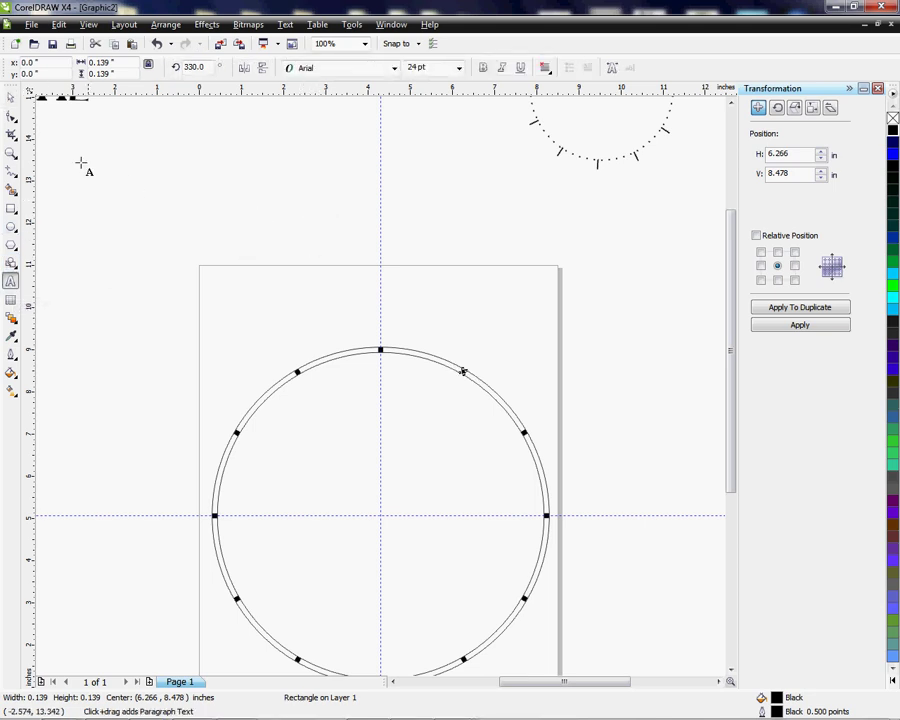
click(13, 100)
click(275, 257)
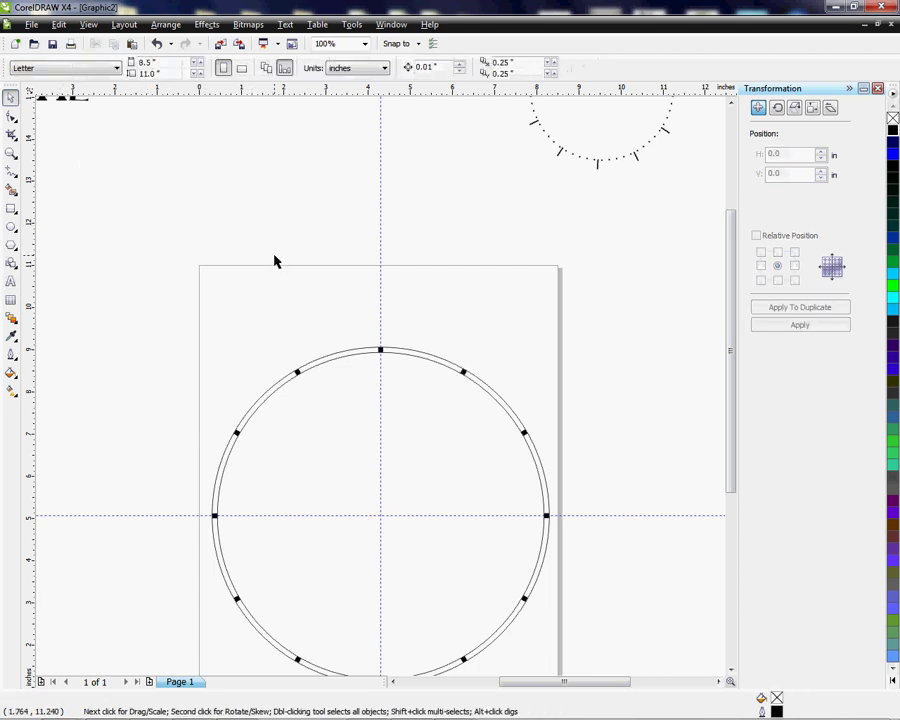
Step: Place a vertical-bar text character near the top of the ring and zoom in on it
click(11, 283)
click(308, 240)
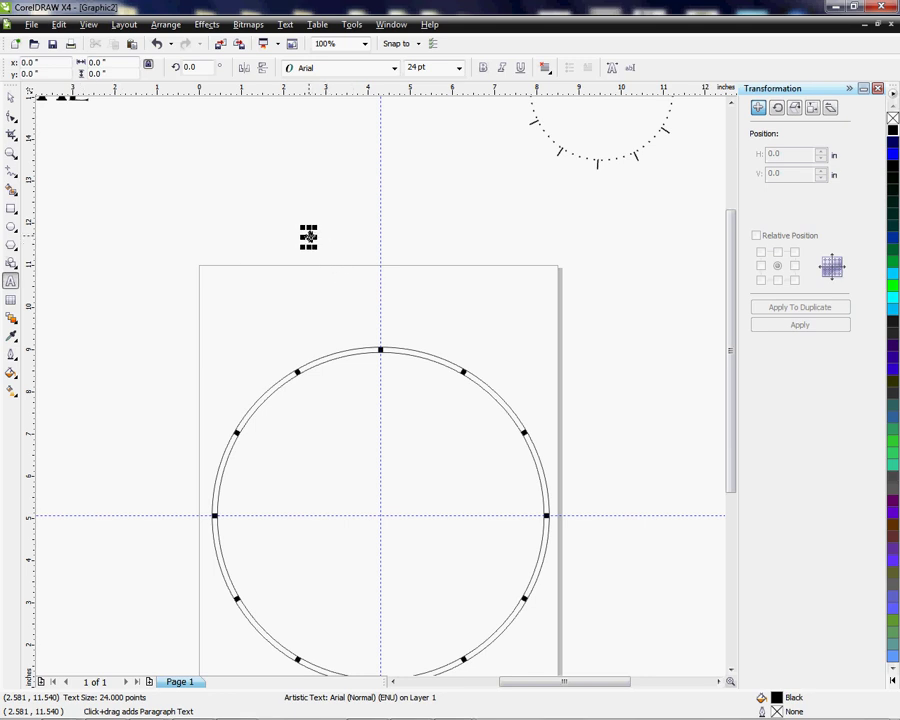
scroll(308, 237, up, 1)
scroll(308, 237, down, 1)
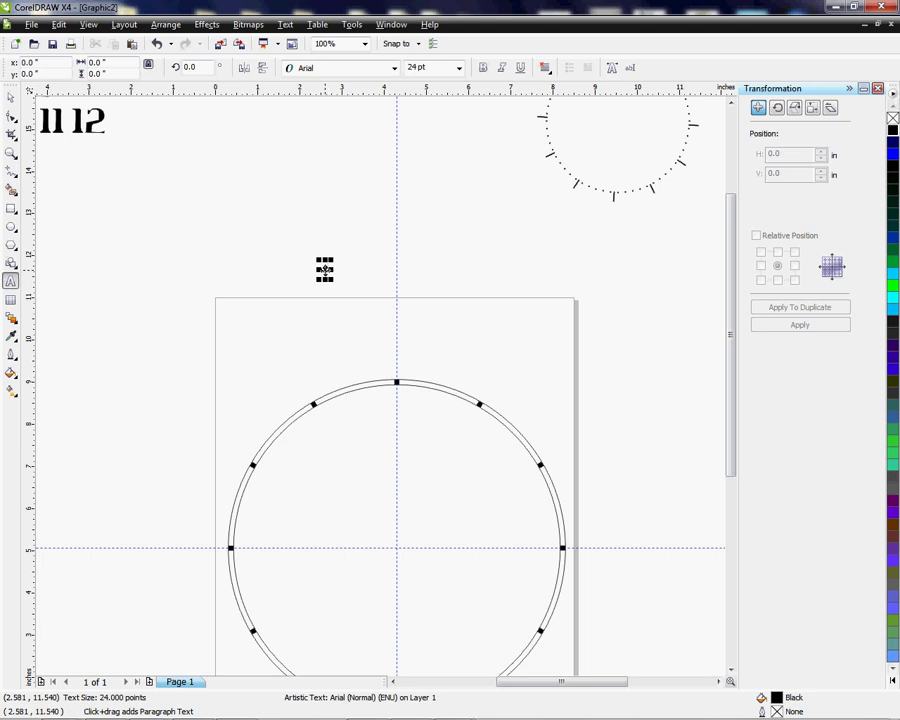
scroll(398, 385, up, 3)
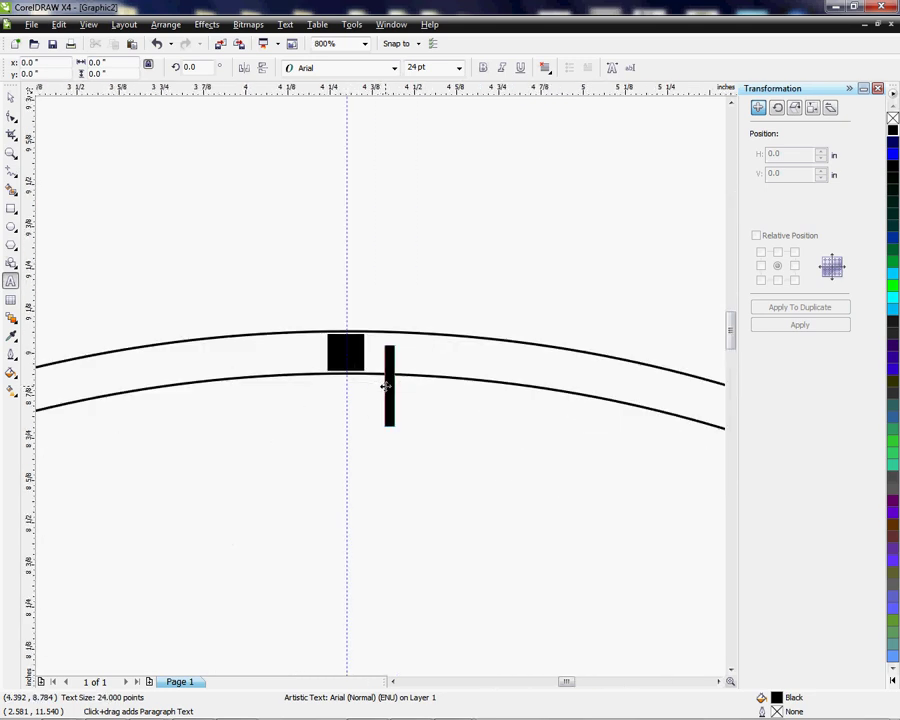
Step: Move the tick bar over the top hour square and shrink it to about 12 pt
drag(385, 388, 342, 346)
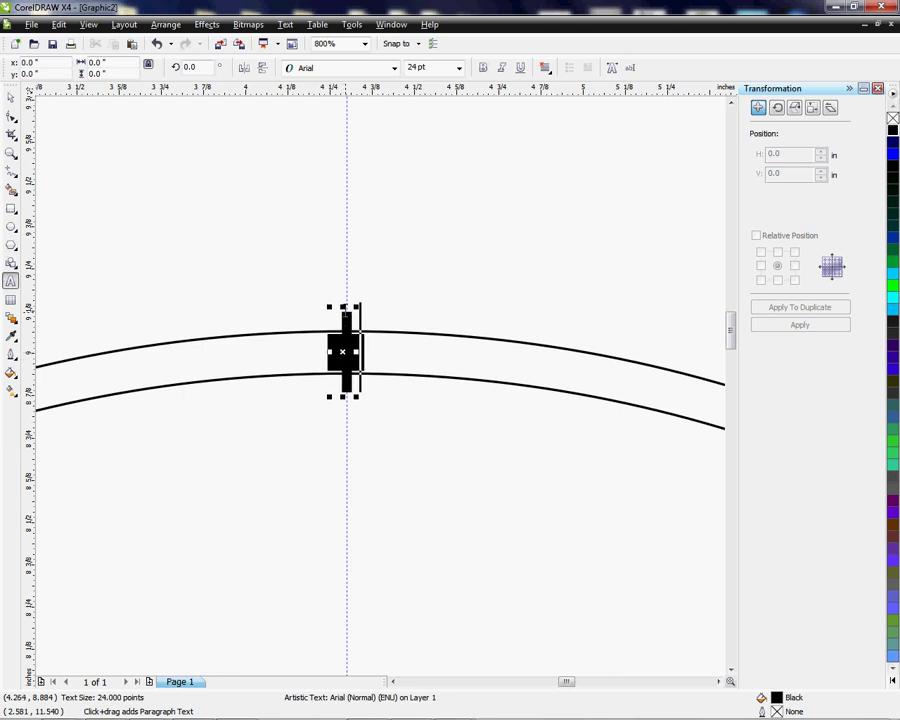
scroll(330, 355, up, 2)
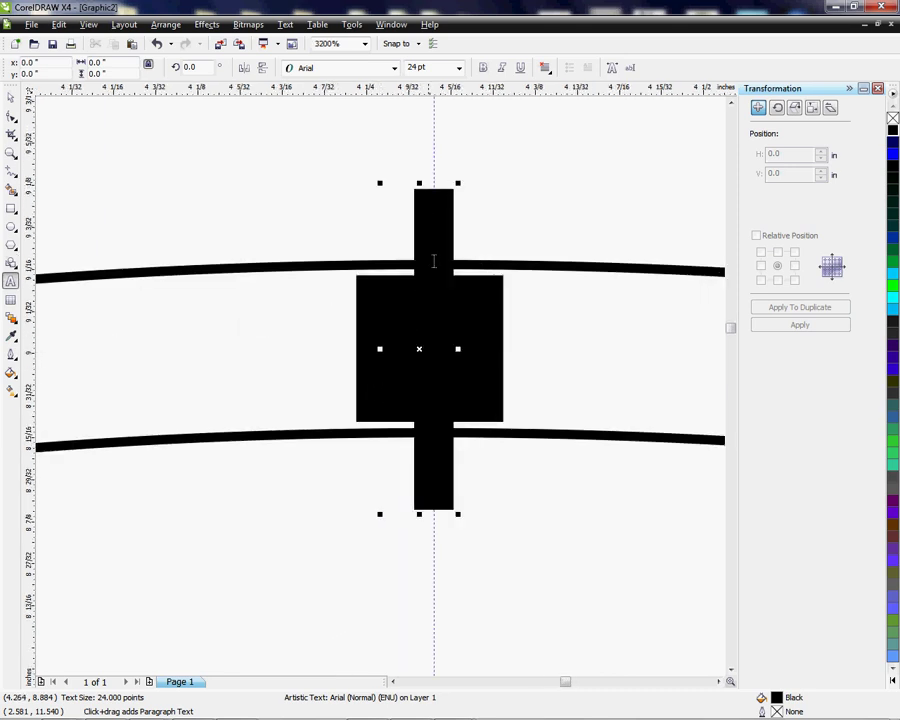
drag(418, 348, 420, 348)
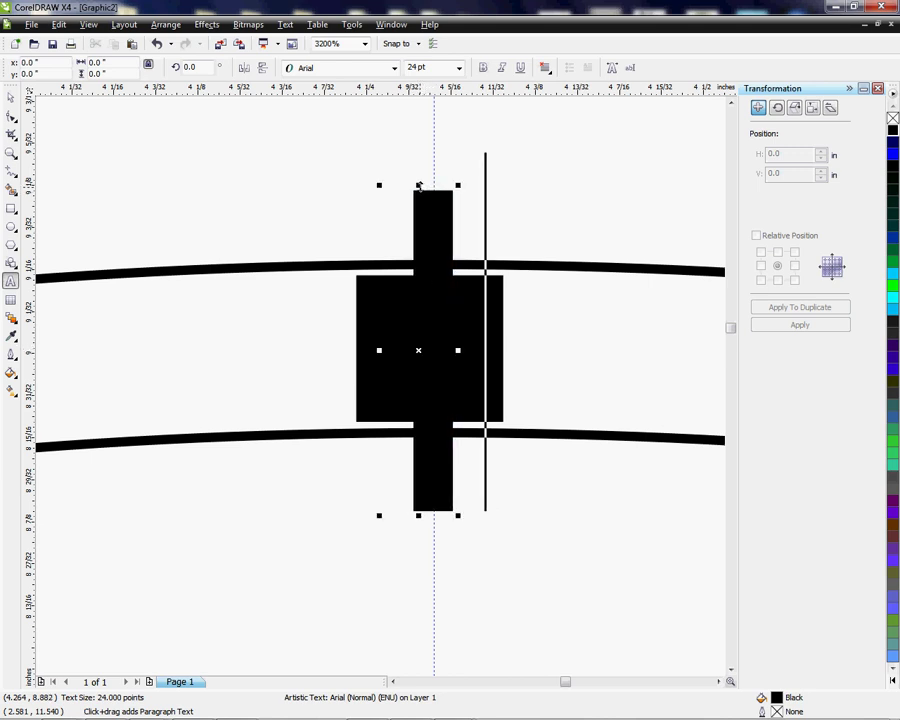
drag(418, 185, 419, 262)
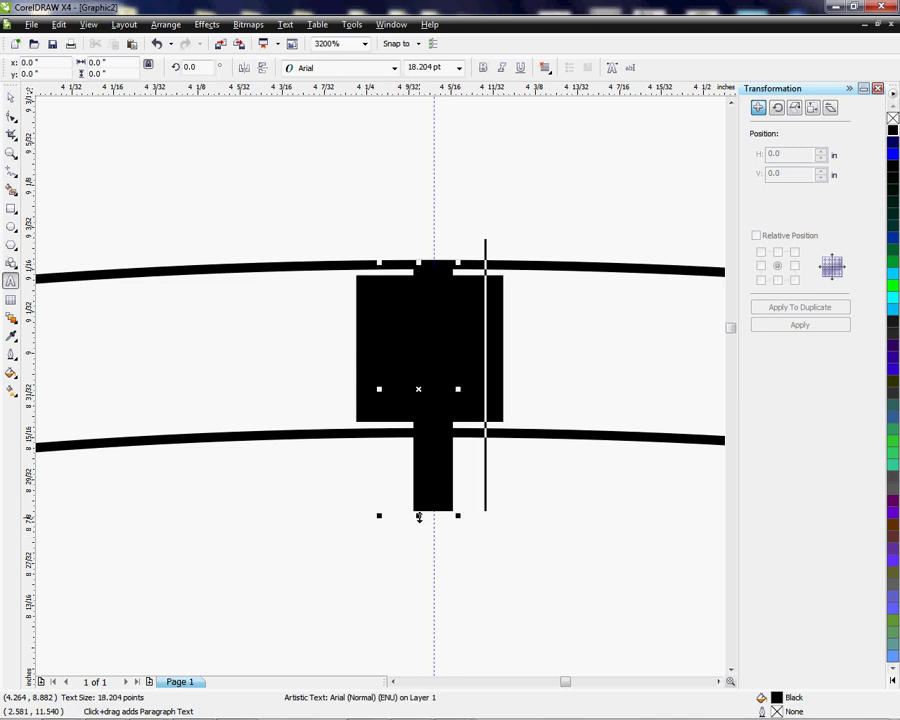
drag(418, 514, 428, 432)
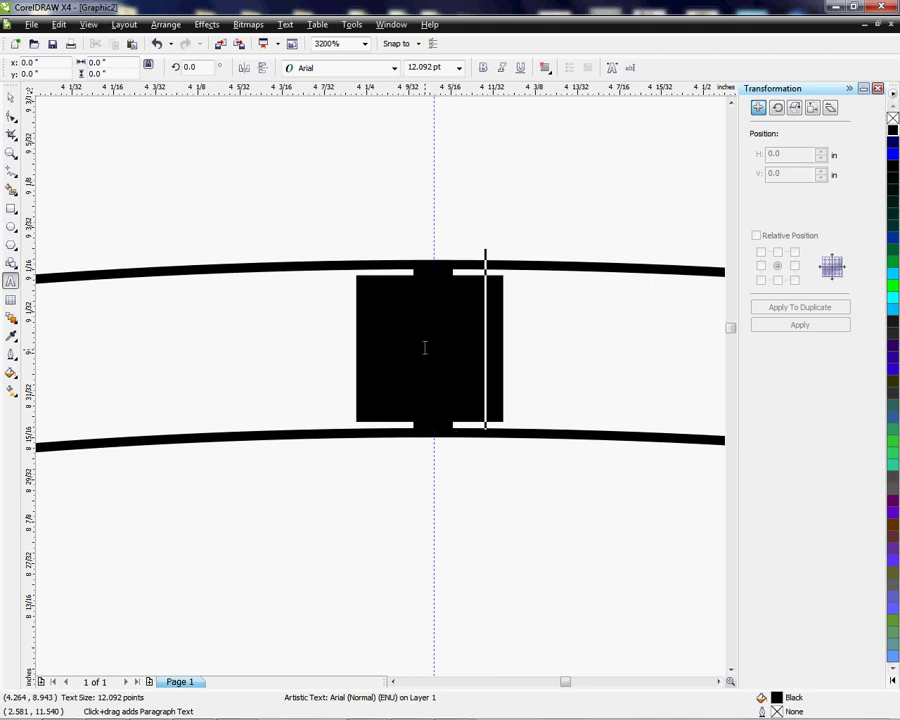
Step: Snap the tick bar onto the centre of the top hour square
key(ctrl+space)
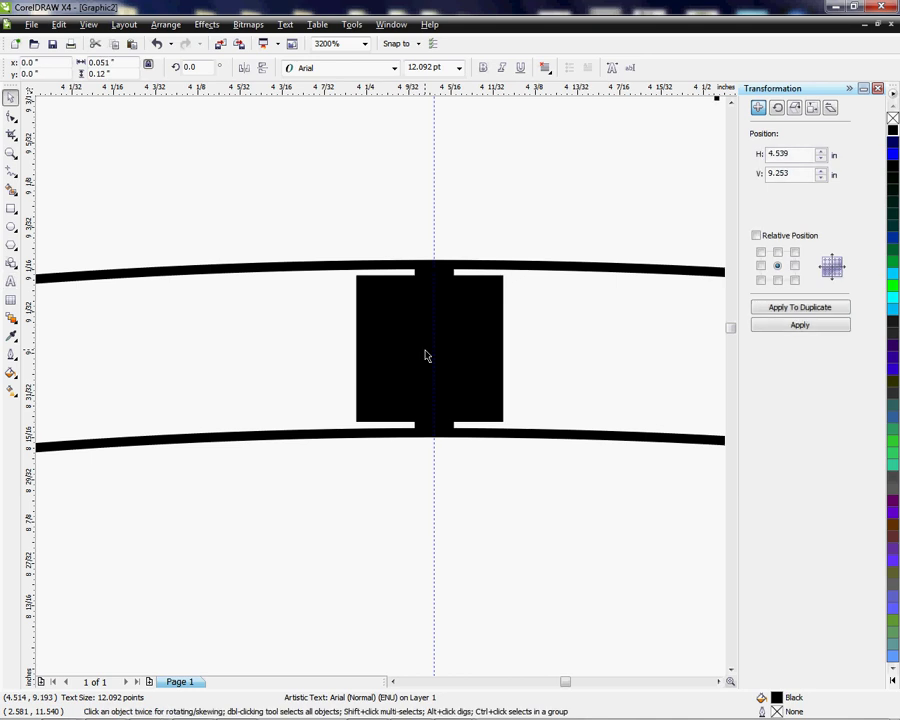
key(F3)
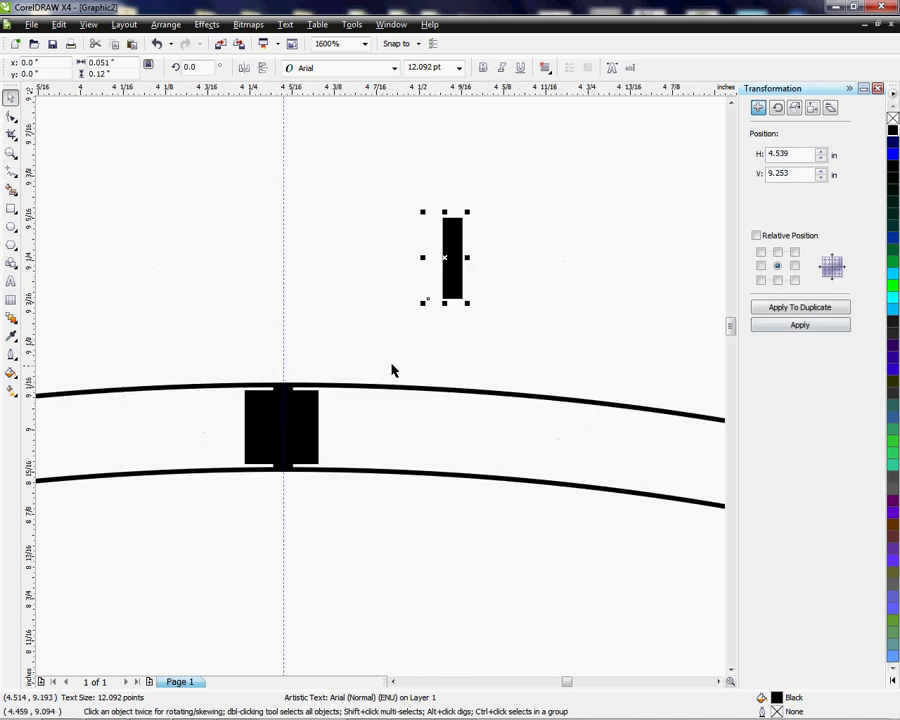
click(446, 257)
drag(446, 257, 275, 427)
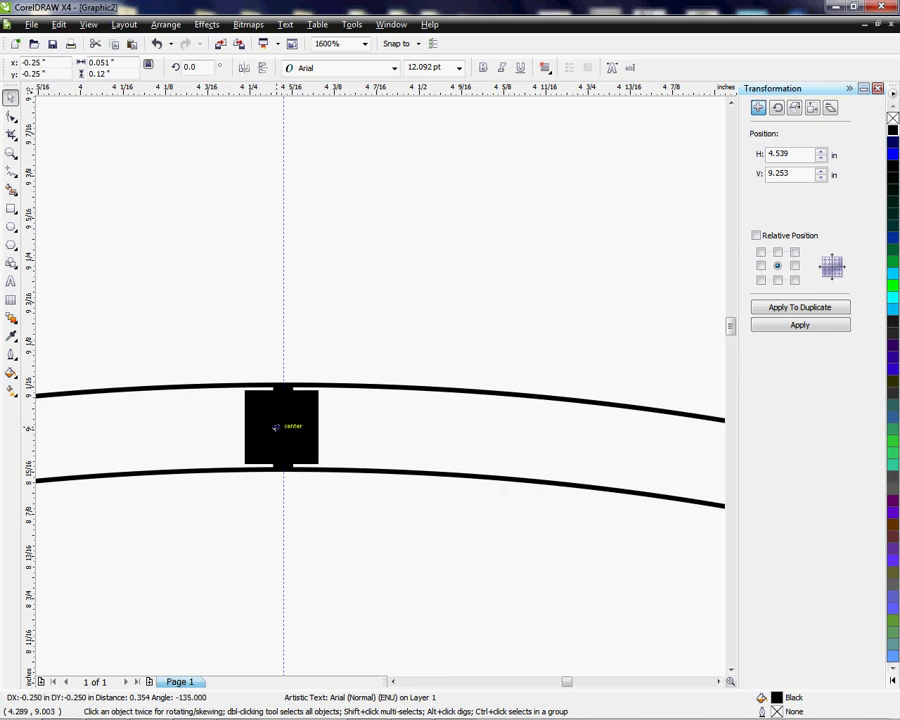
scroll(275, 427, up, 2)
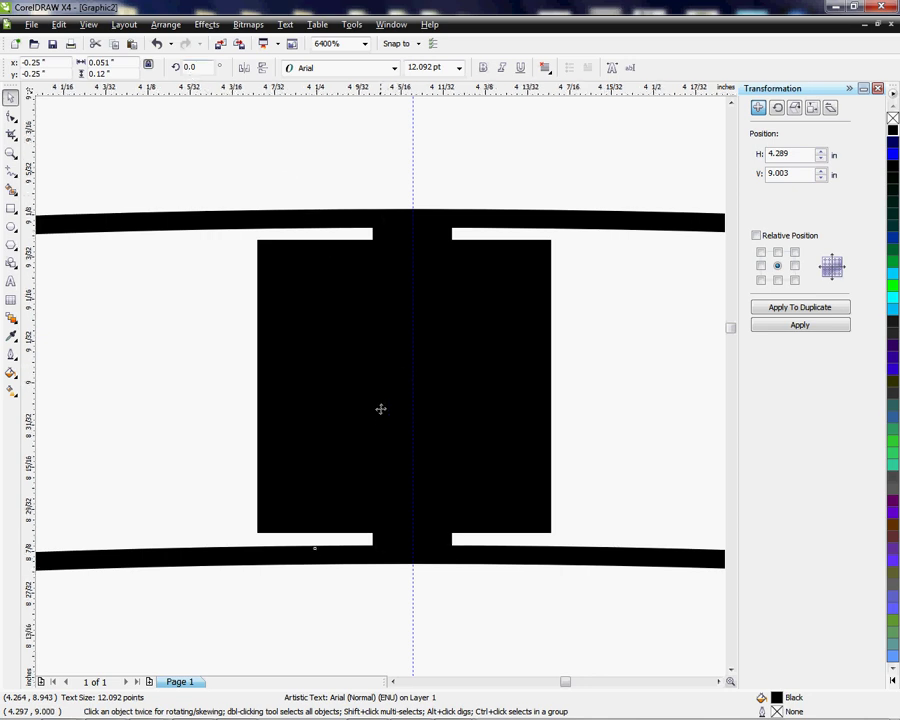
scroll(380, 400, down, 2)
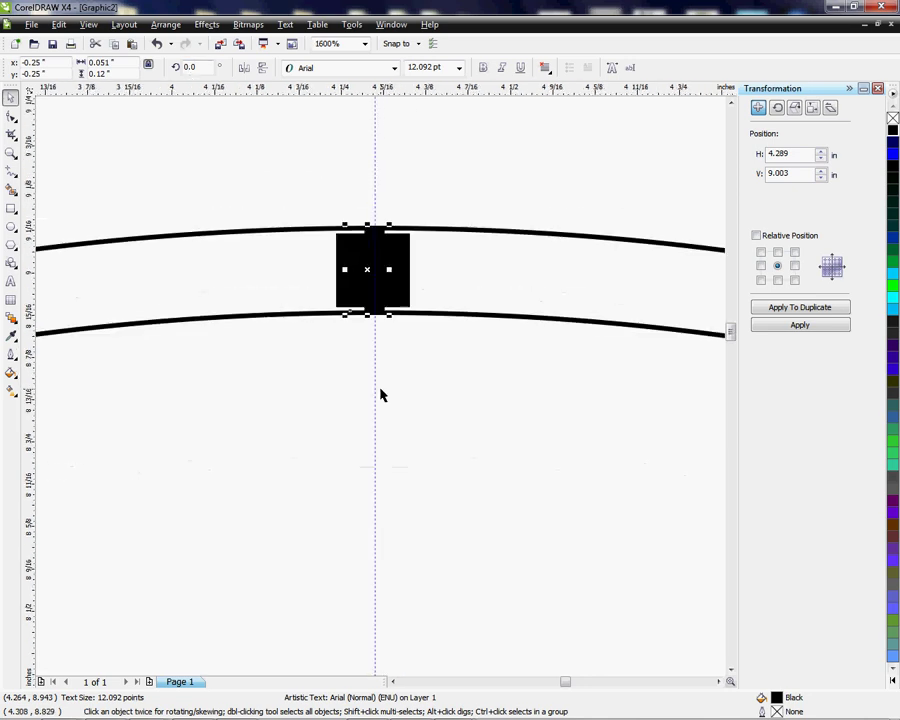
Step: Drag the tick bar's rotation pivot down toward the circle's centre
click(368, 269)
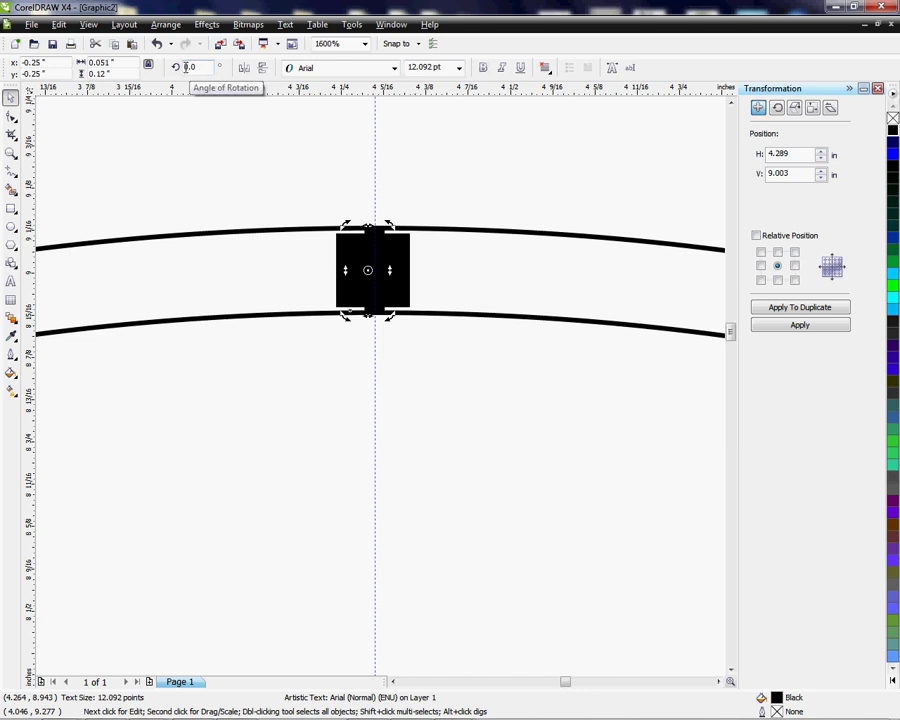
drag(731, 333, 731, 333)
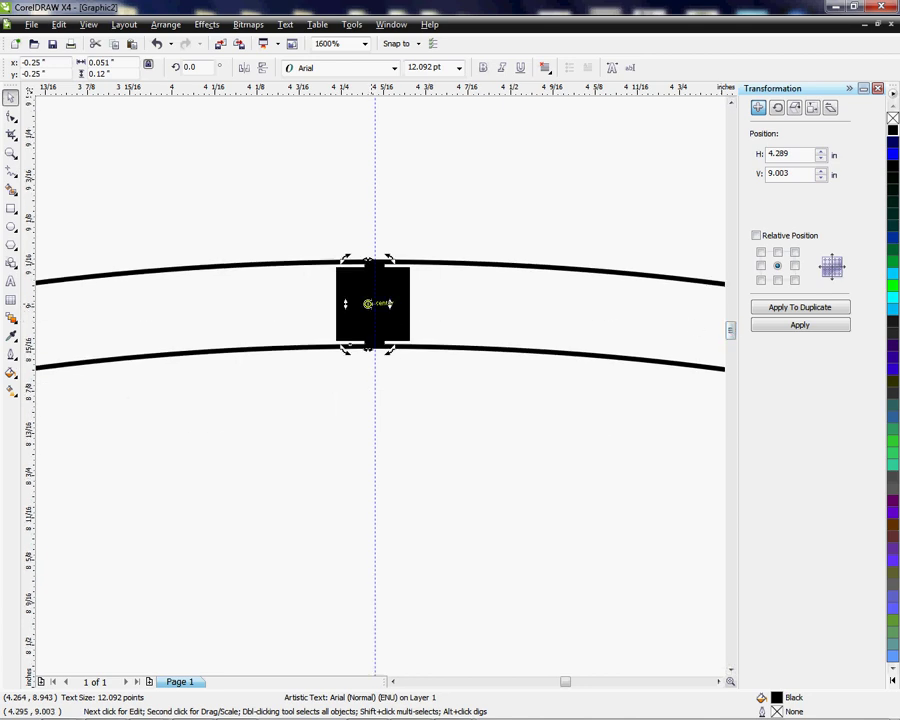
mouse_move(369, 305)
mouse_down()
mouse_move(365, 516)
mouse_move(376, 680)
mouse_move(374, 630)
mouse_up()
scroll(378, 382, down, 3)
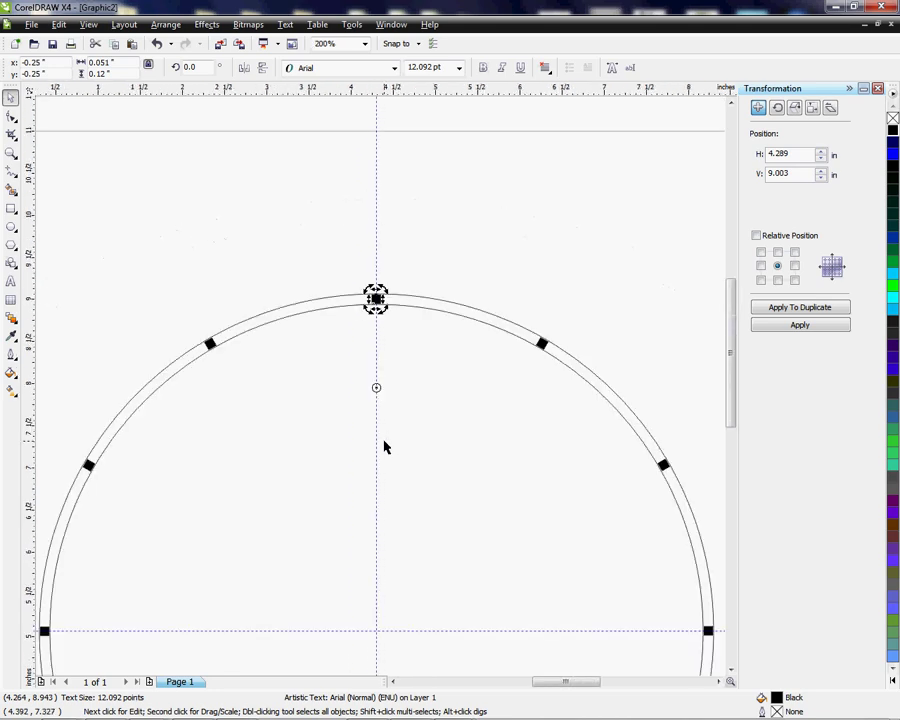
Step: Move the tick's rotation pivot to the circle's centre and enter a 6° rotation angle
drag(376, 387, 376, 630)
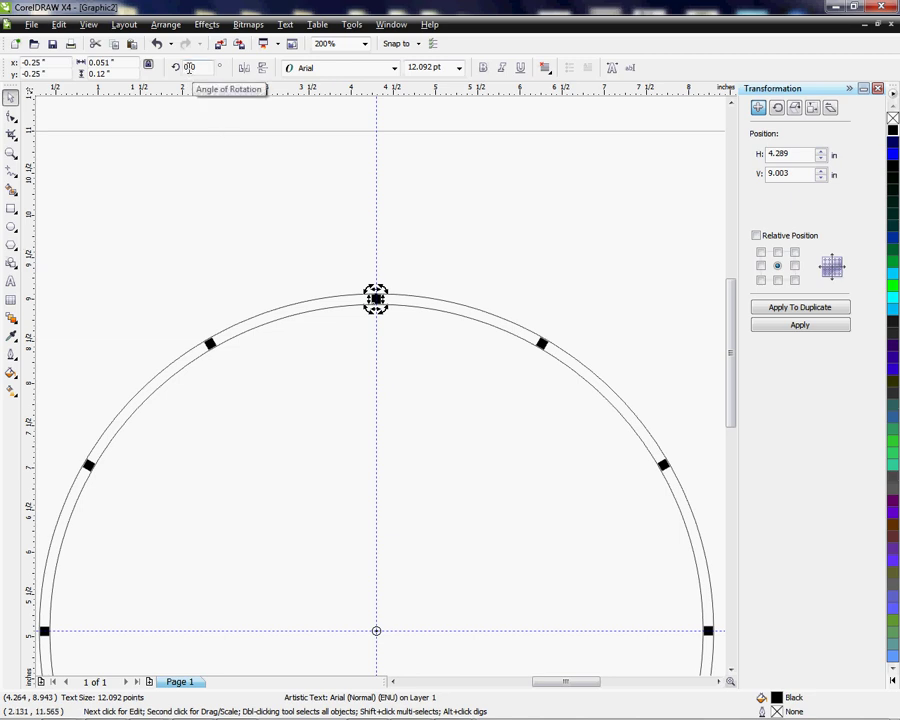
click(189, 67)
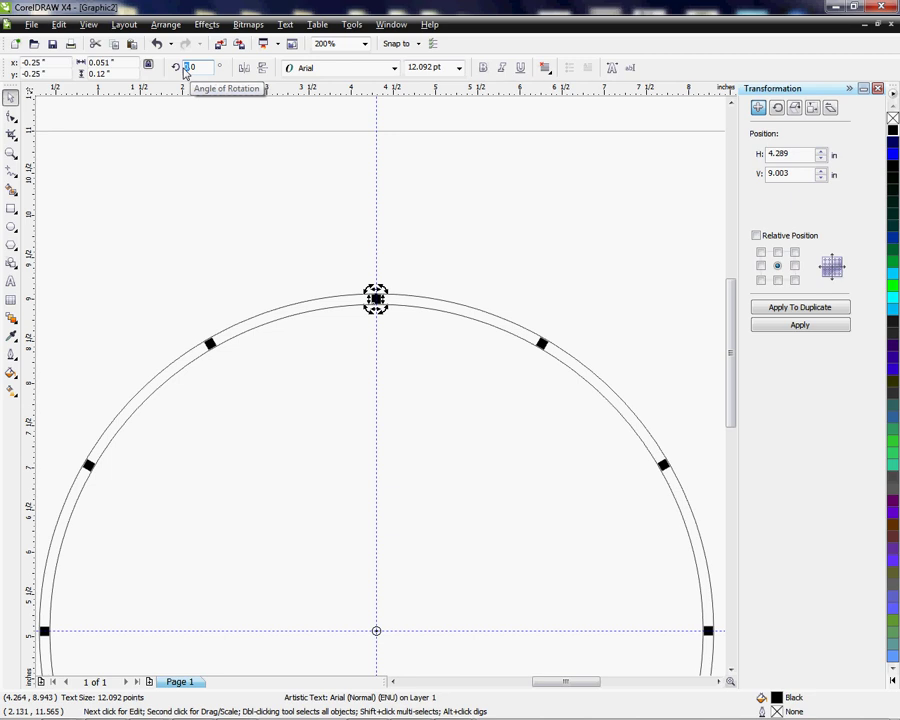
text(6.)
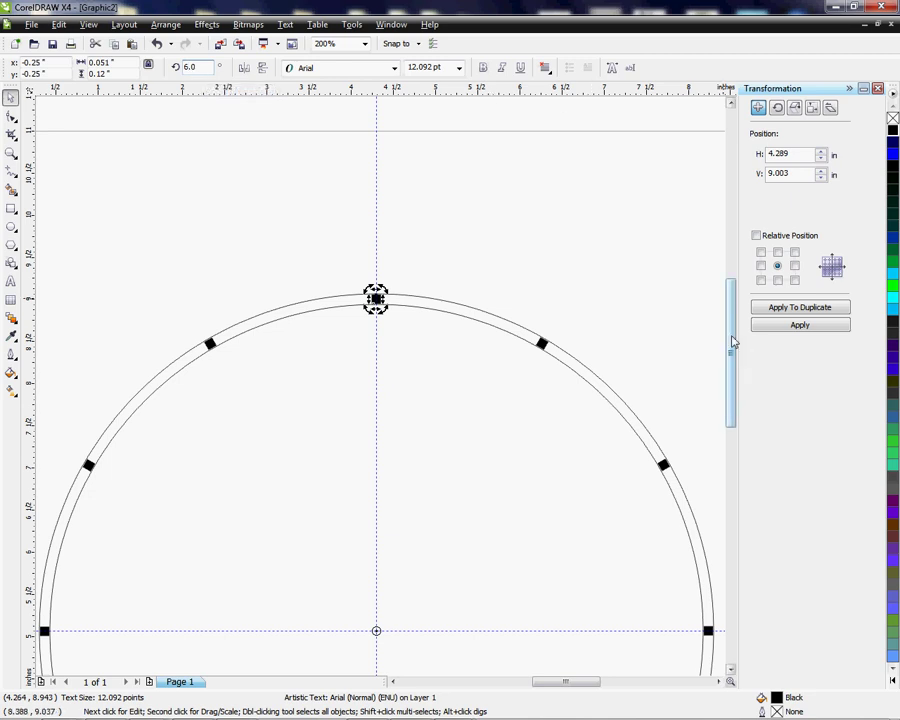
drag(733, 345, 733, 356)
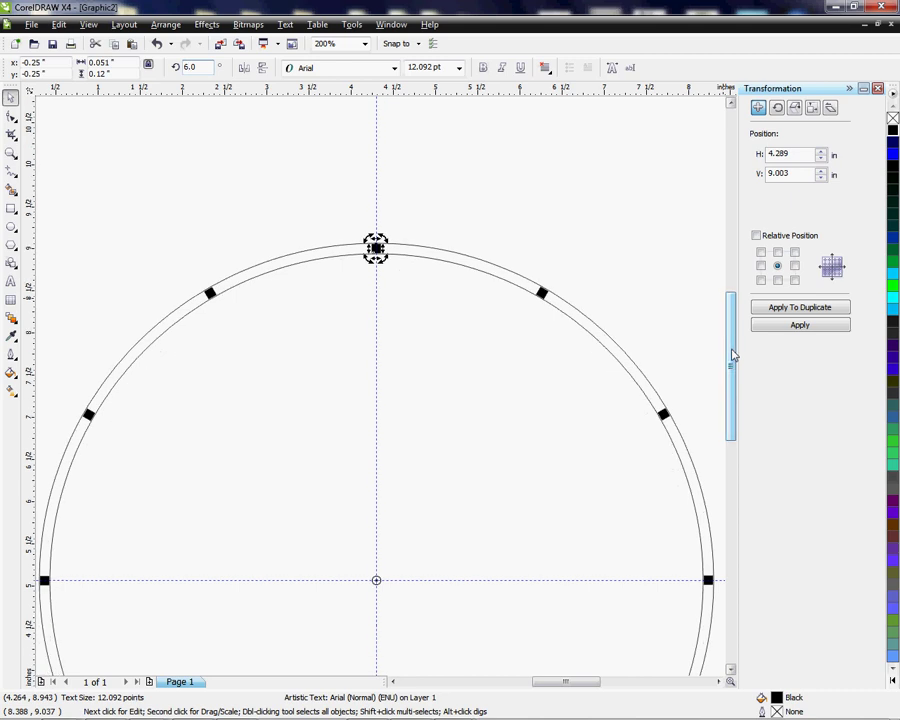
Step: Apply the 6° rotation to place a tick copy, then repeat it along the upper-left arc
key(Return)
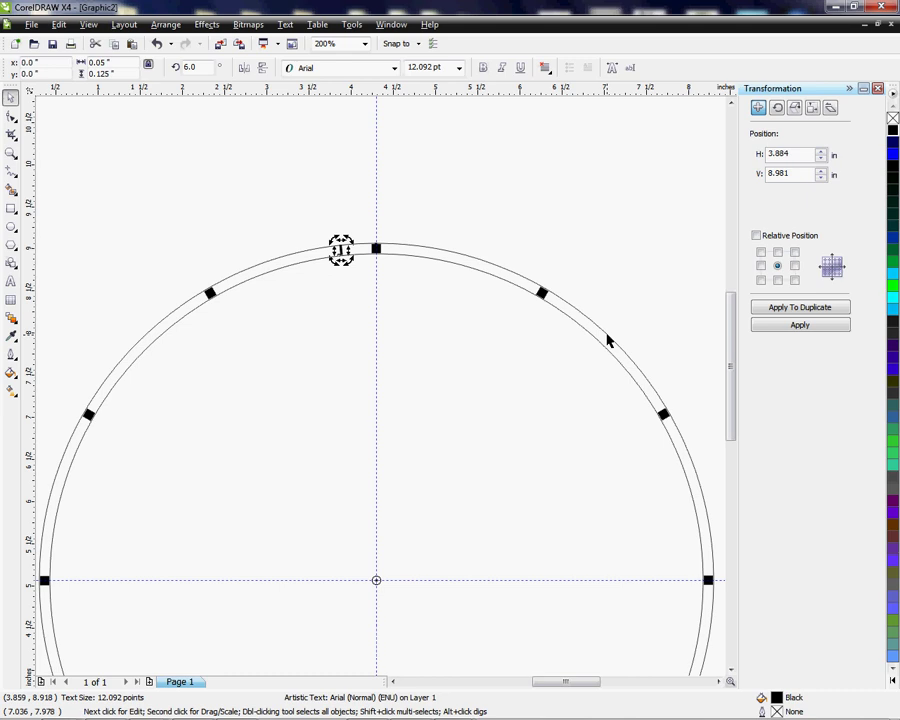
key(ctrl+r)
key(ctrl+r)
key(ctrl+r)
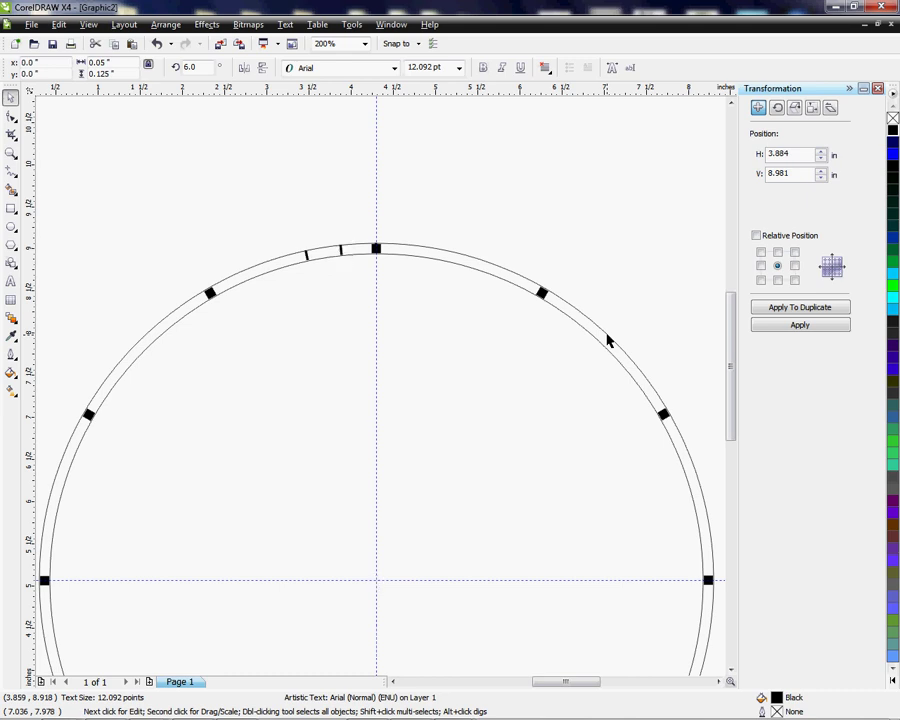
key(ctrl+r)
key(ctrl+r)
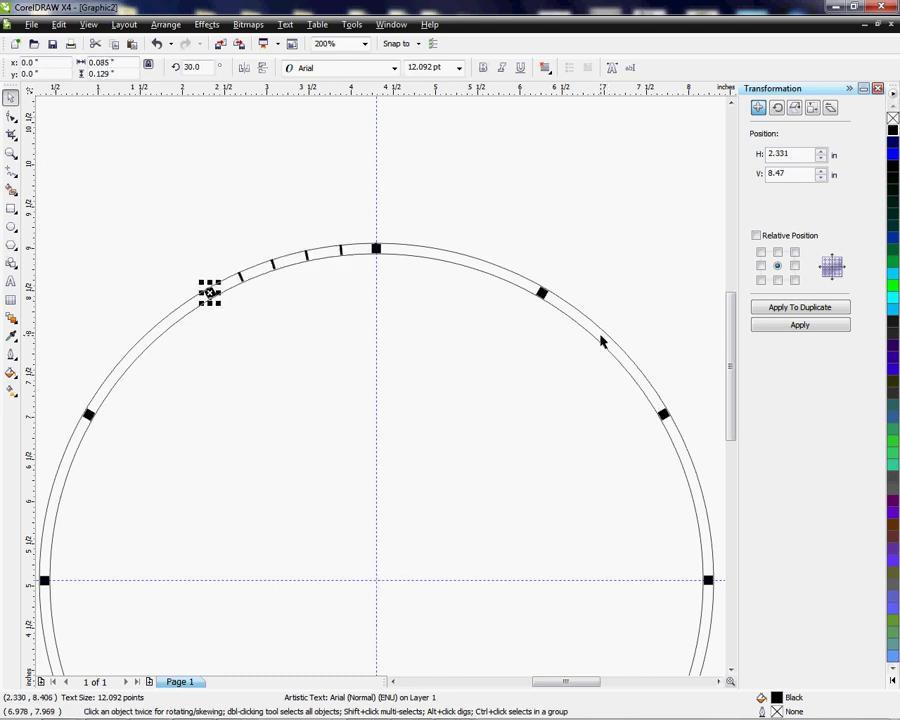
scroll(374, 394, down, 1)
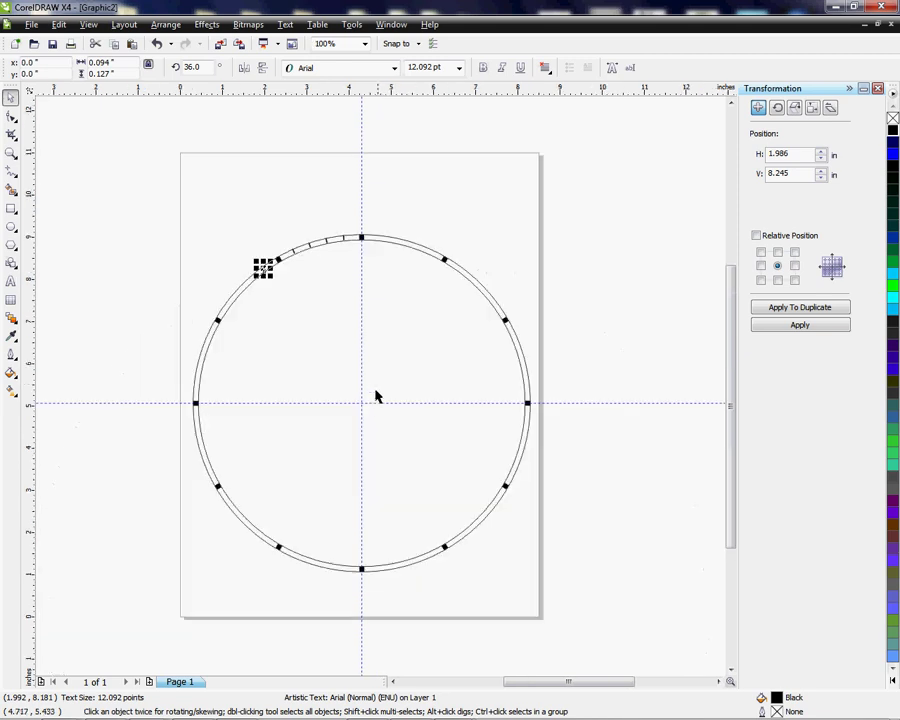
scroll(378, 382, down, 1)
scroll(381, 385, up, 1)
Step: Keep repeating the rotated copy down the left, across the bottom and up the right back to the top
key(ctrl+r)
key(ctrl+r)
key(ctrl+r)
key(ctrl+r)
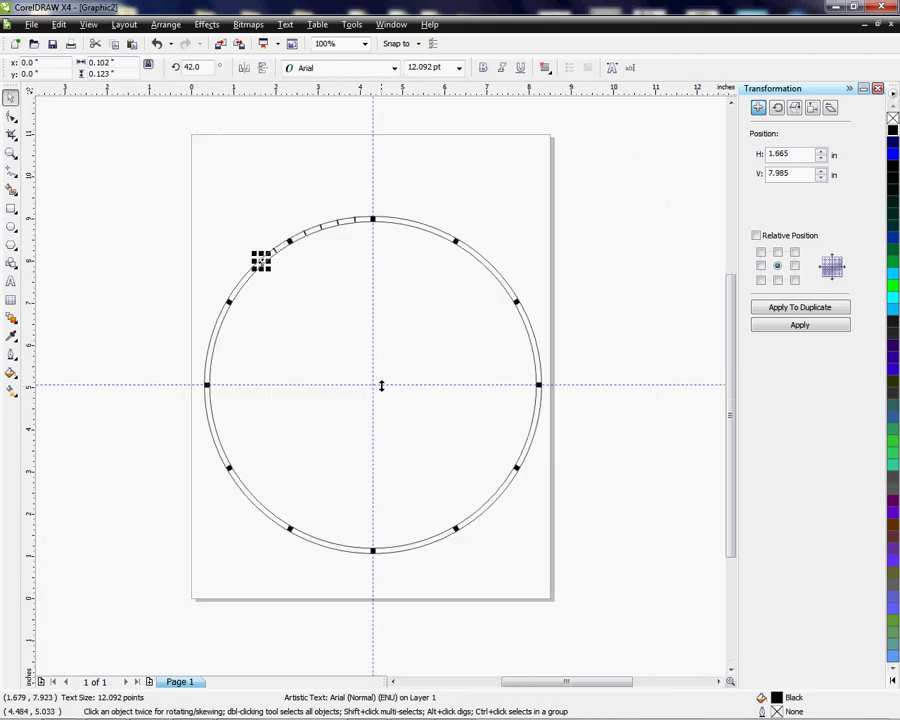
key(ctrl+r)
key(ctrl+r)
key(ctrl+r)
key(ctrl+r)
key(ctrl+r)
key(ctrl+r)
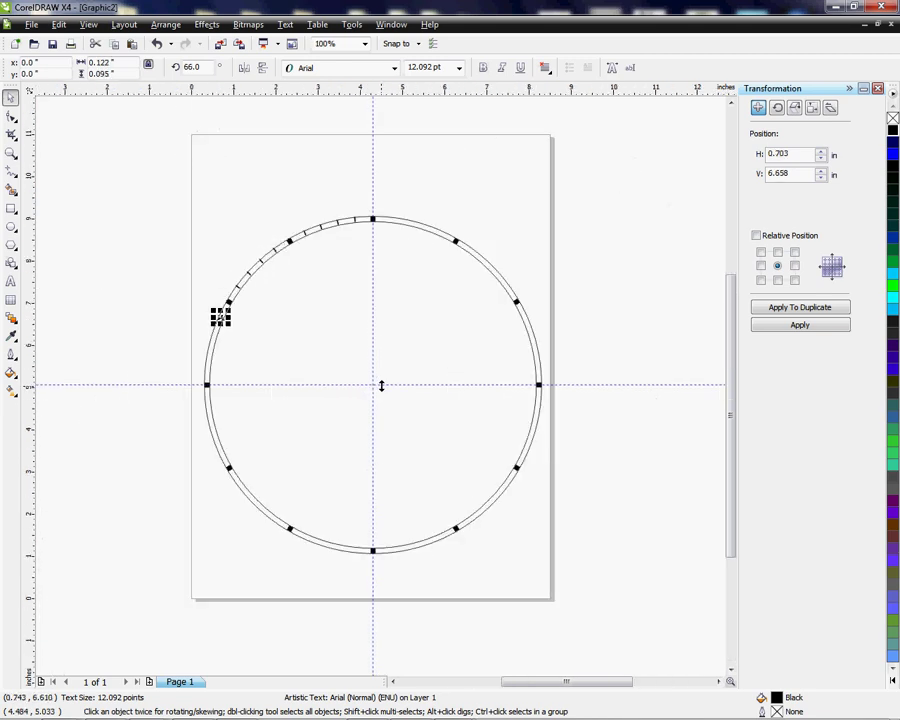
key(ctrl+r)
key(ctrl+r)
key(ctrl+r)
key(ctrl+r)
key(ctrl+r)
key(ctrl+r)
key(ctrl+r)
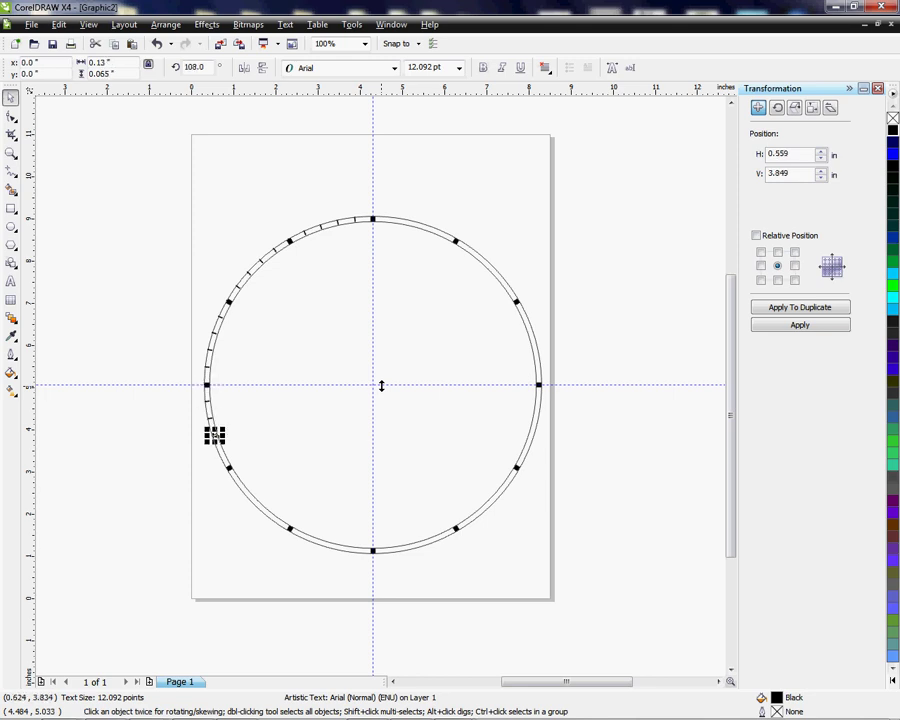
key(ctrl+r)
key(ctrl+r)
key(ctrl+r)
key(ctrl+r)
key(ctrl+r)
key(ctrl+r)
key(ctrl+r)
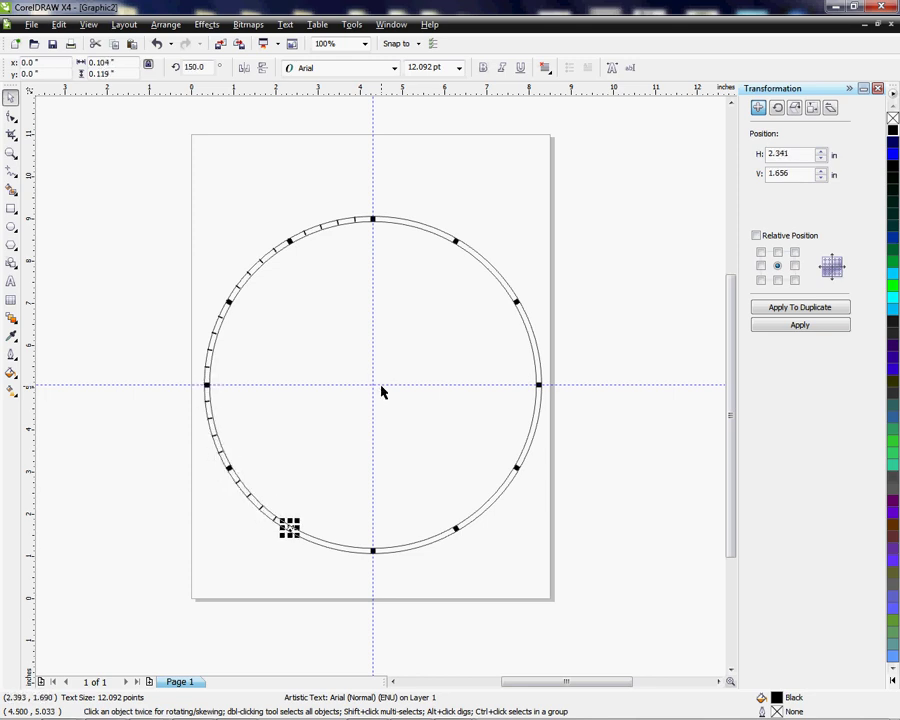
key(ctrl+r)
key(ctrl+r)
key(ctrl+r)
key(ctrl+r)
key(ctrl+r)
key(ctrl+r)
key(ctrl+r)
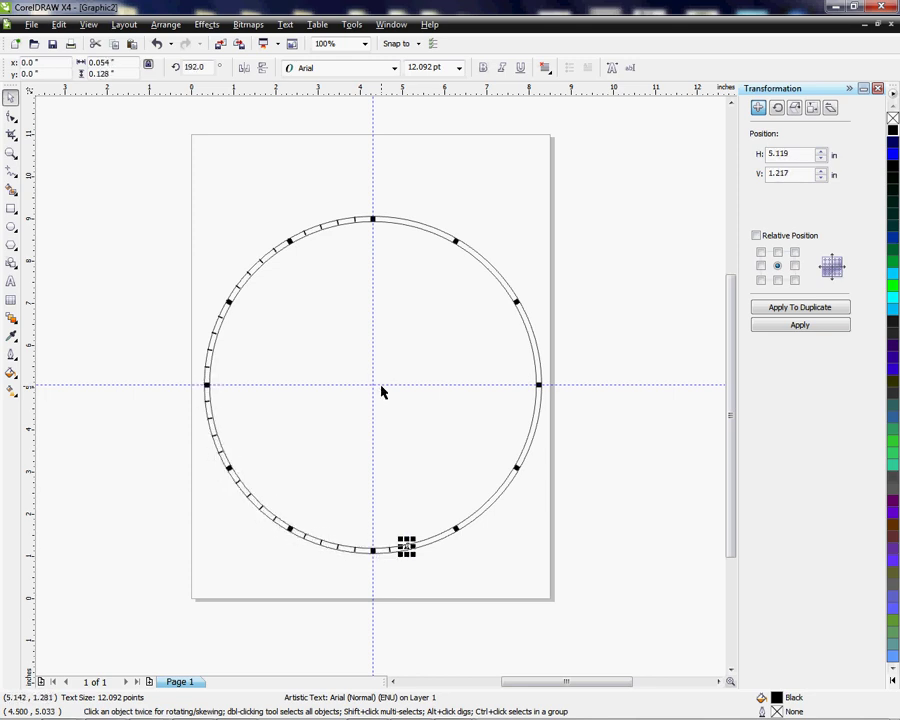
key(ctrl+r)
key(ctrl+r)
key(ctrl+r)
key(ctrl+r)
key(ctrl+r)
key(ctrl+r)
key(ctrl+r)
key(ctrl+r)
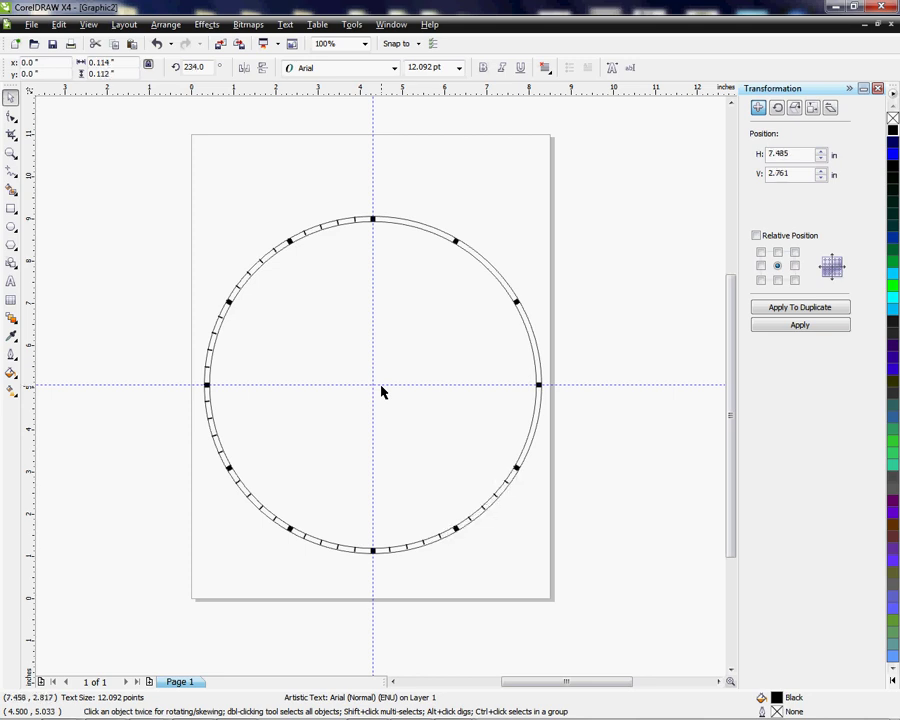
key(ctrl+r)
key(ctrl+r)
key(ctrl+r)
key(ctrl+r)
key(ctrl+r)
key(ctrl+r)
key(ctrl+r)
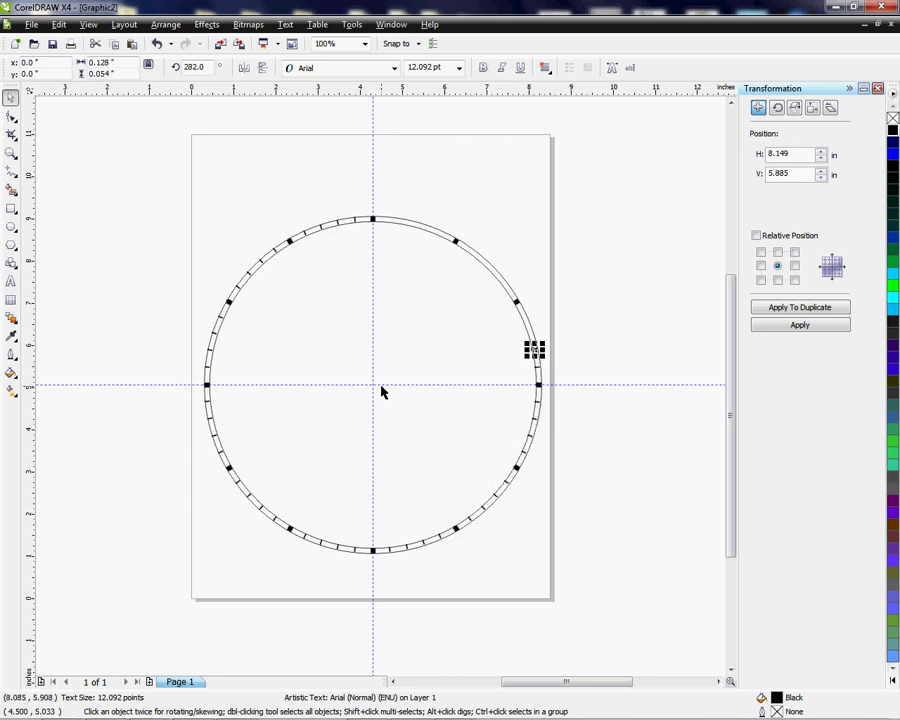
key(ctrl+r)
key(ctrl+r)
key(ctrl+r)
key(ctrl+r)
key(ctrl+r)
key(ctrl+r)
key(ctrl+r)
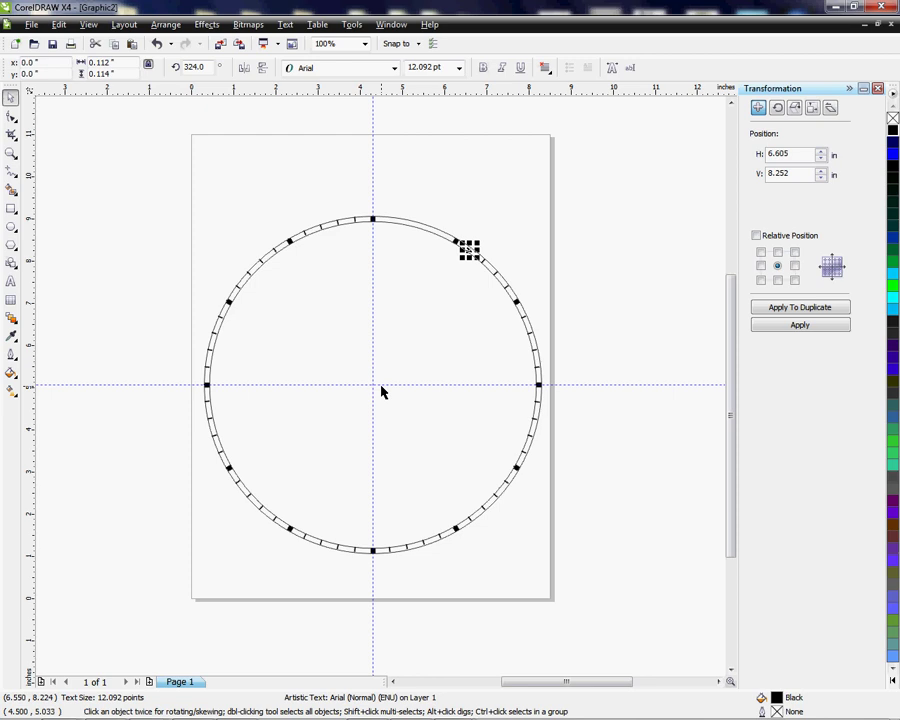
key(ctrl+r)
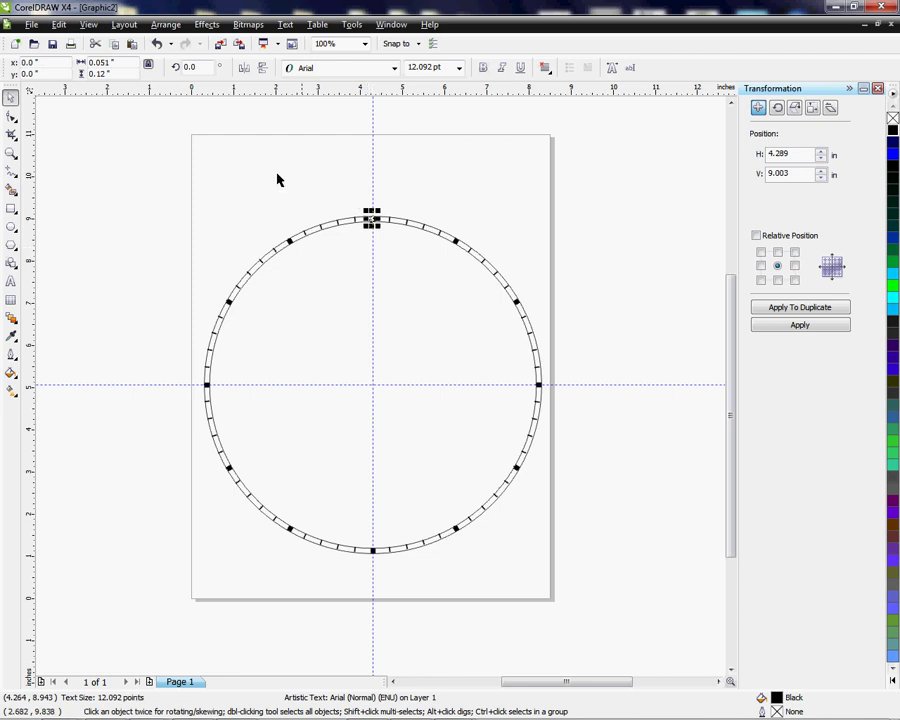
Step: Deselect the last tick, zoom in and check the top hour square's fit on the ring
click(178, 191)
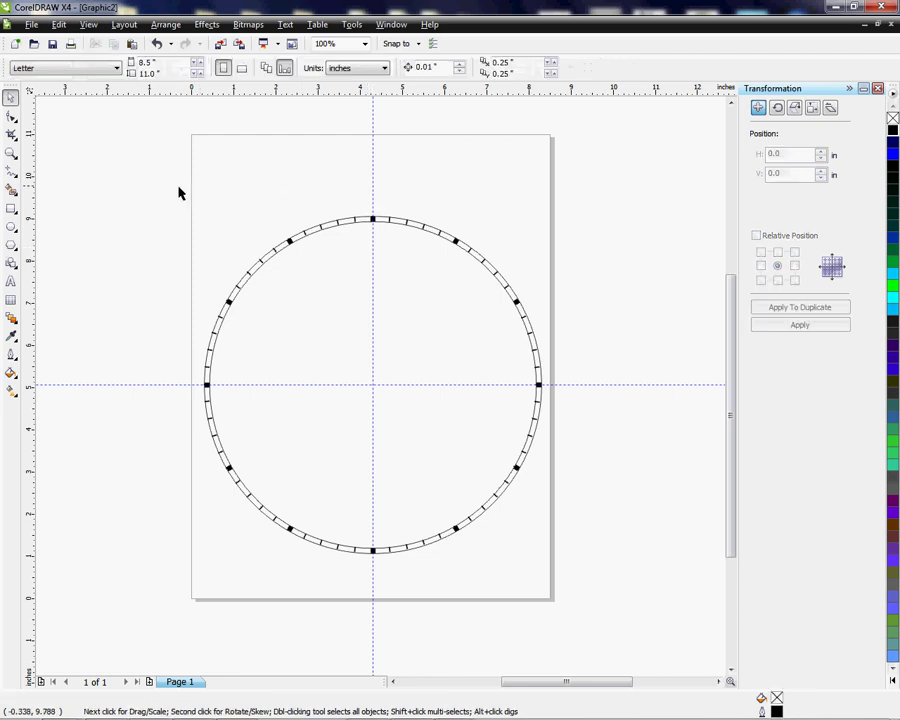
scroll(347, 253, up, 3)
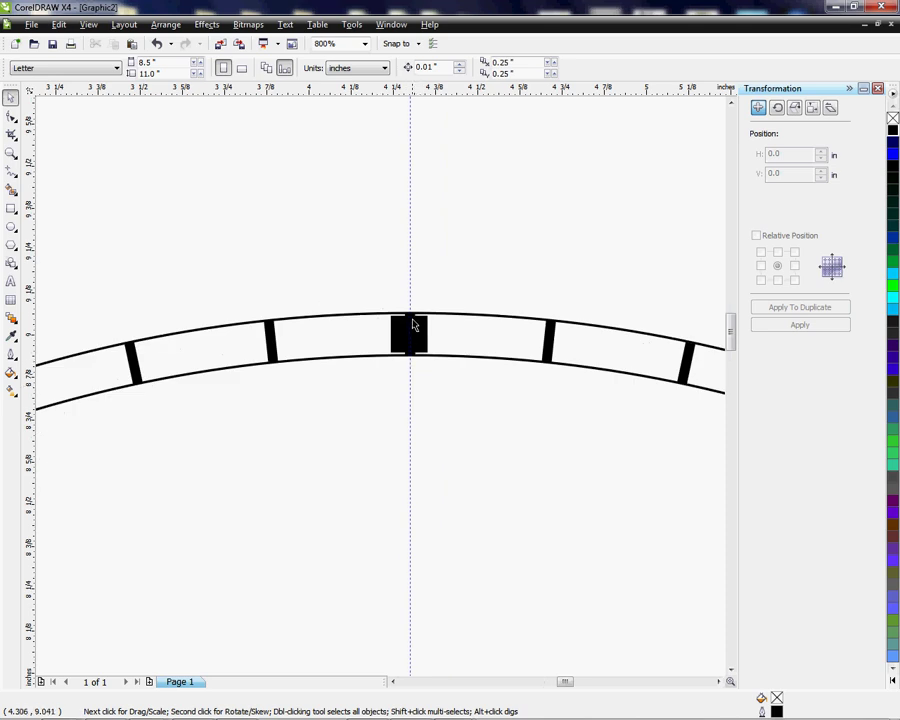
scroll(415, 350, up, 1)
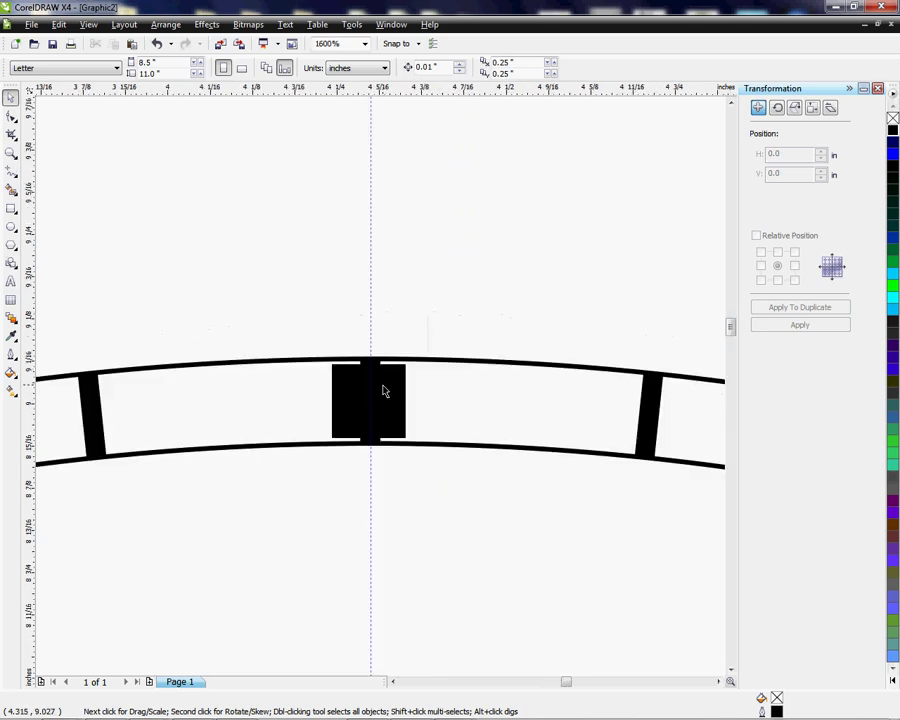
click(380, 368)
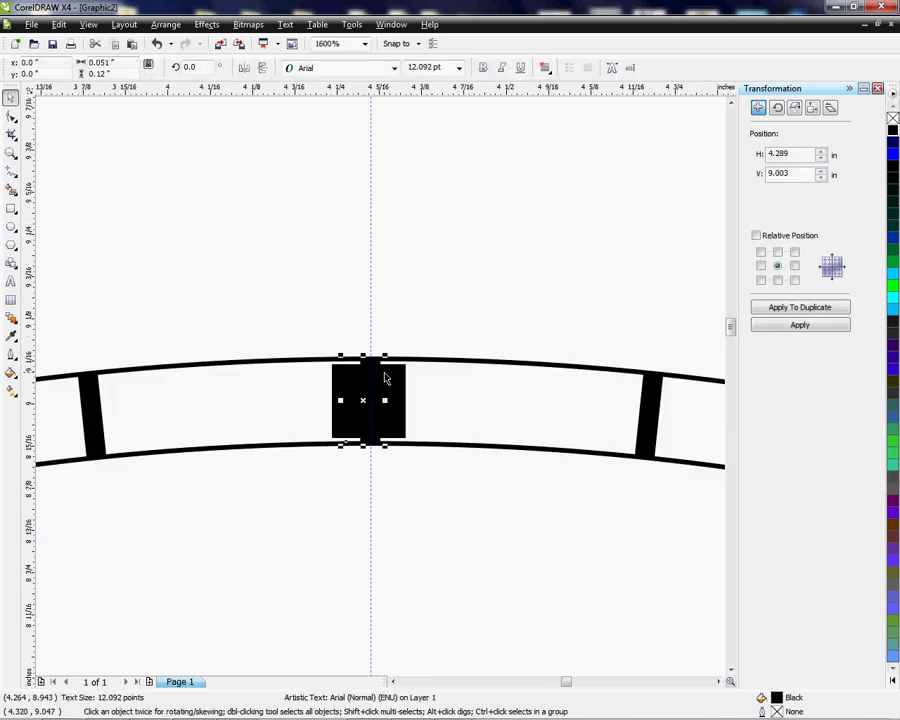
key(Escape)
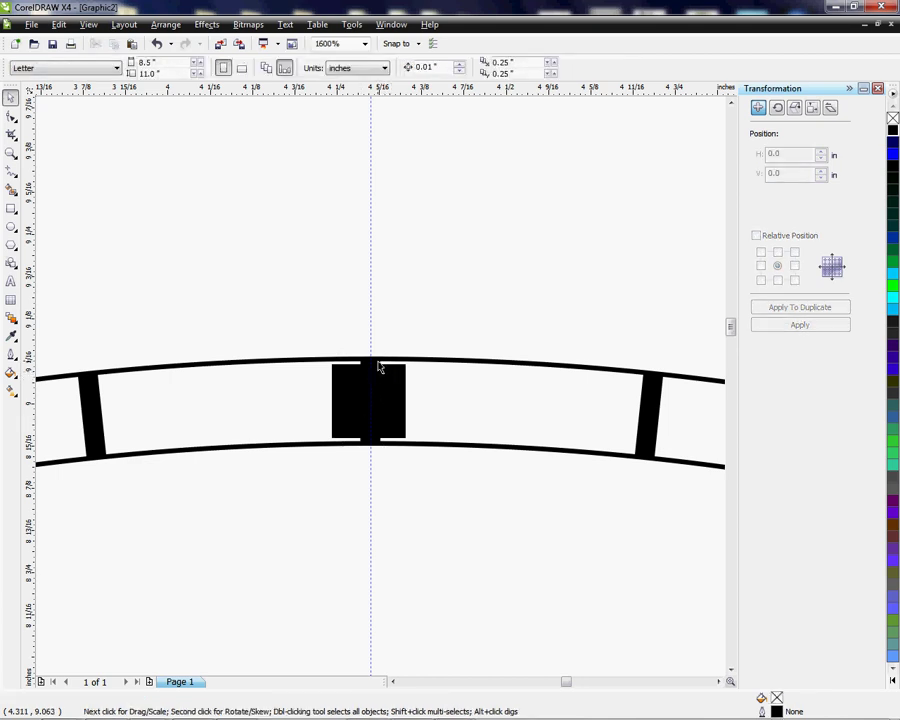
click(584, 409)
scroll(366, 412, down, 1)
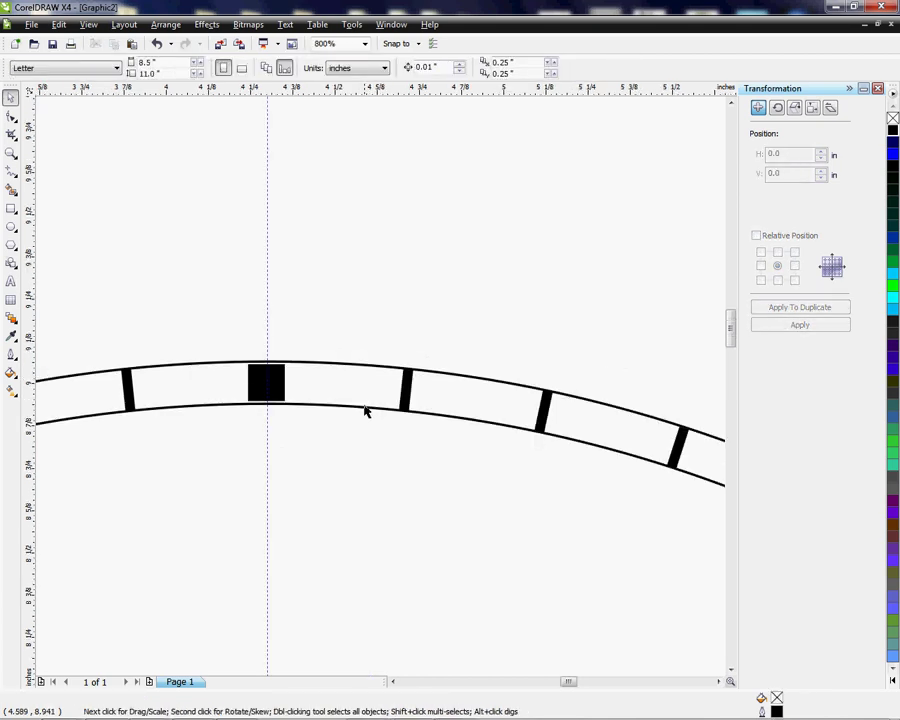
scroll(484, 449, down, 1)
scroll(659, 471, up, 1)
scroll(378, 388, up, 1)
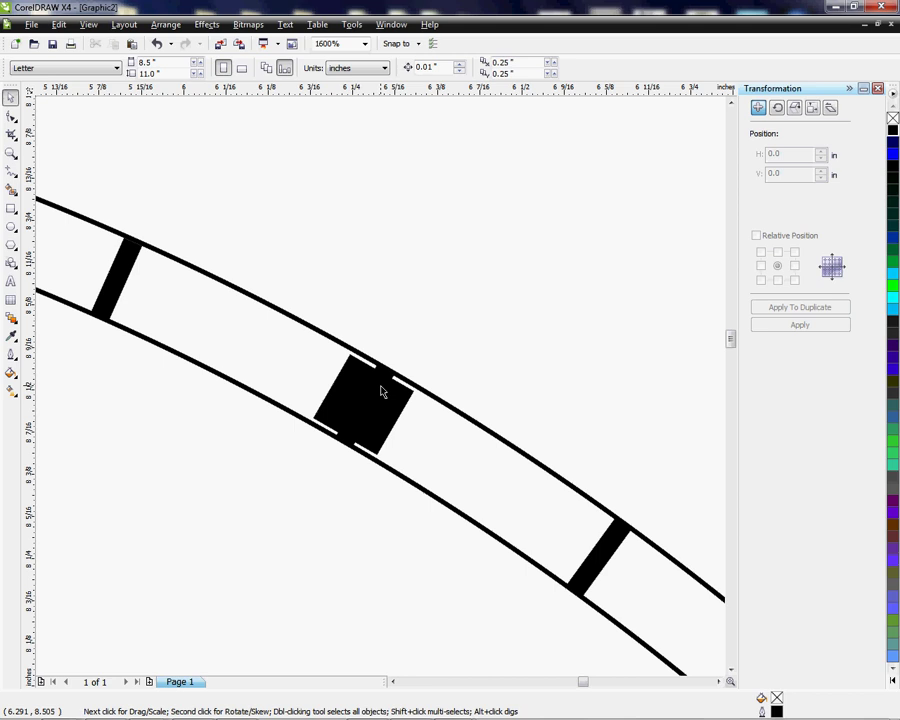
Step: Inspect the upper-right, right-side and three o'clock hour squares on the ring
click(390, 380)
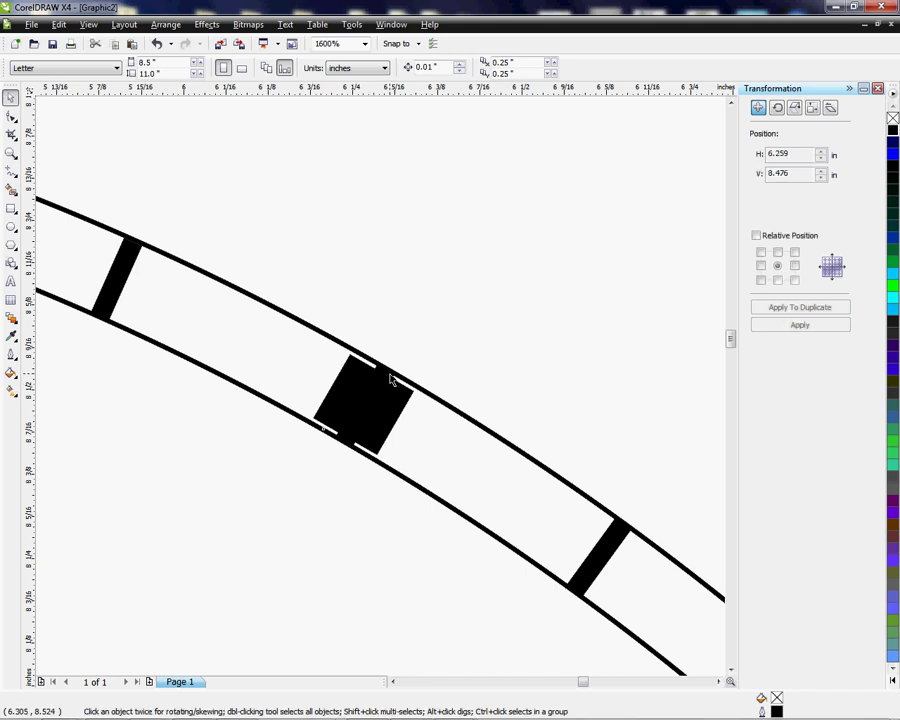
click(406, 422)
scroll(440, 434, down, 2)
scroll(474, 447, down, 1)
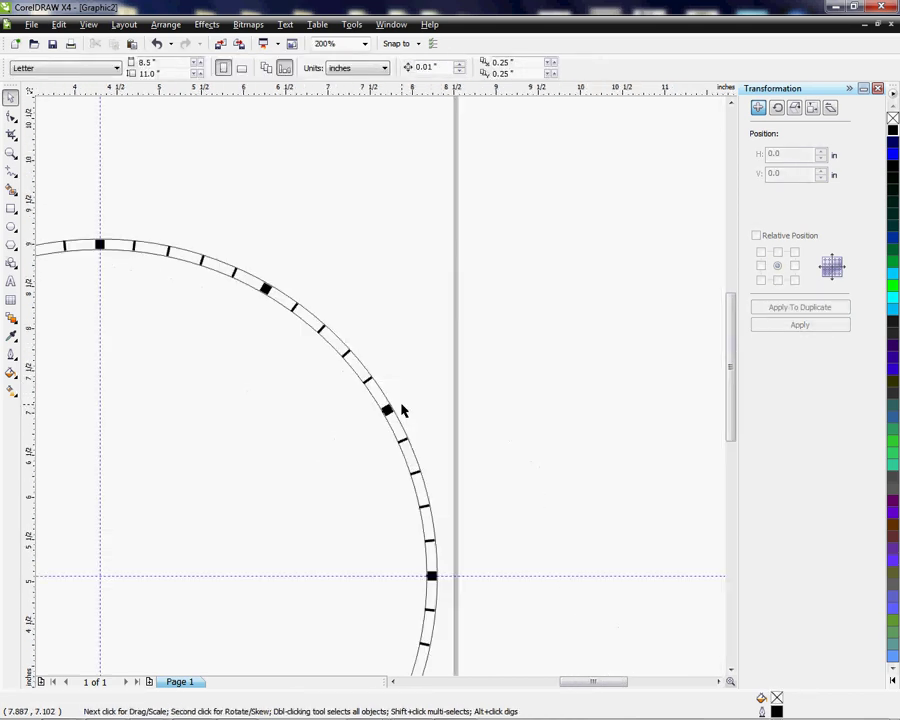
scroll(378, 378, up, 1)
scroll(352, 347, up, 2)
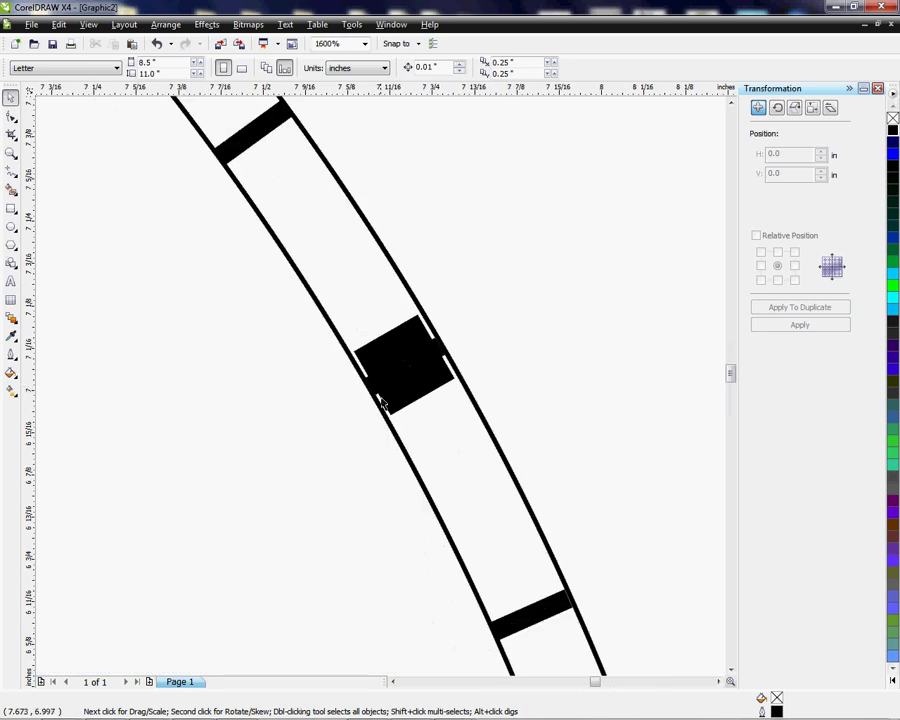
click(378, 393)
click(400, 420)
scroll(386, 390, down, 2)
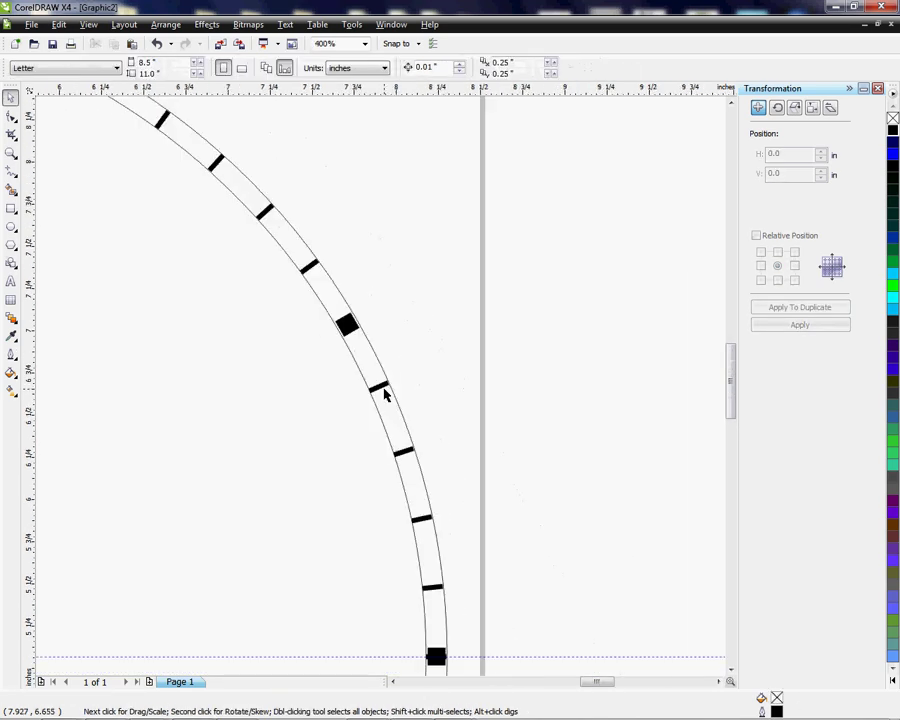
scroll(384, 487, down, 1)
scroll(346, 378, up, 3)
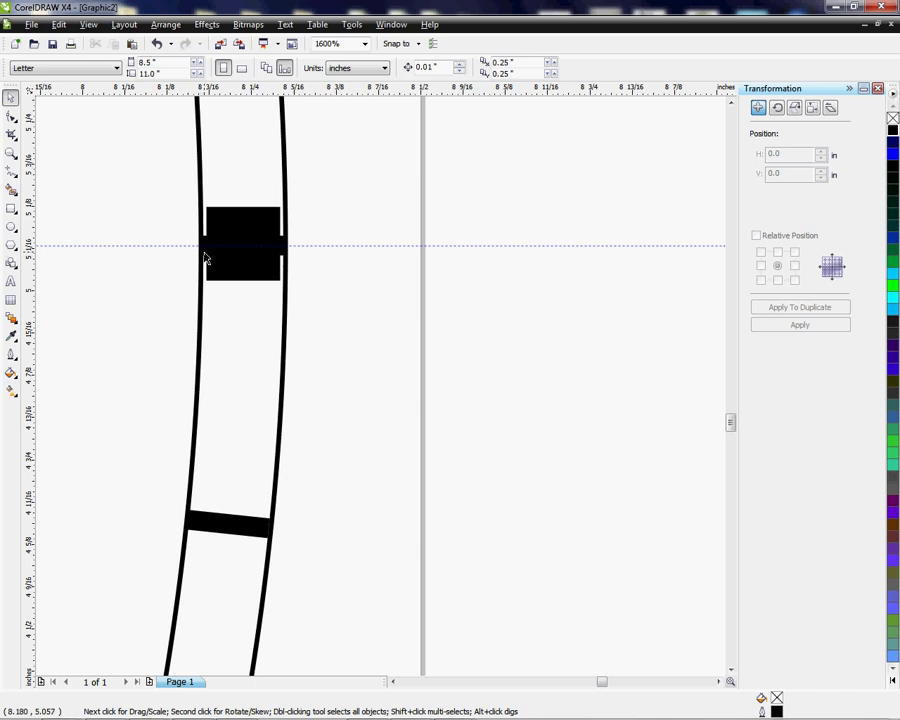
click(205, 259)
click(204, 448)
scroll(396, 426, down, 2)
scroll(380, 392, down, 1)
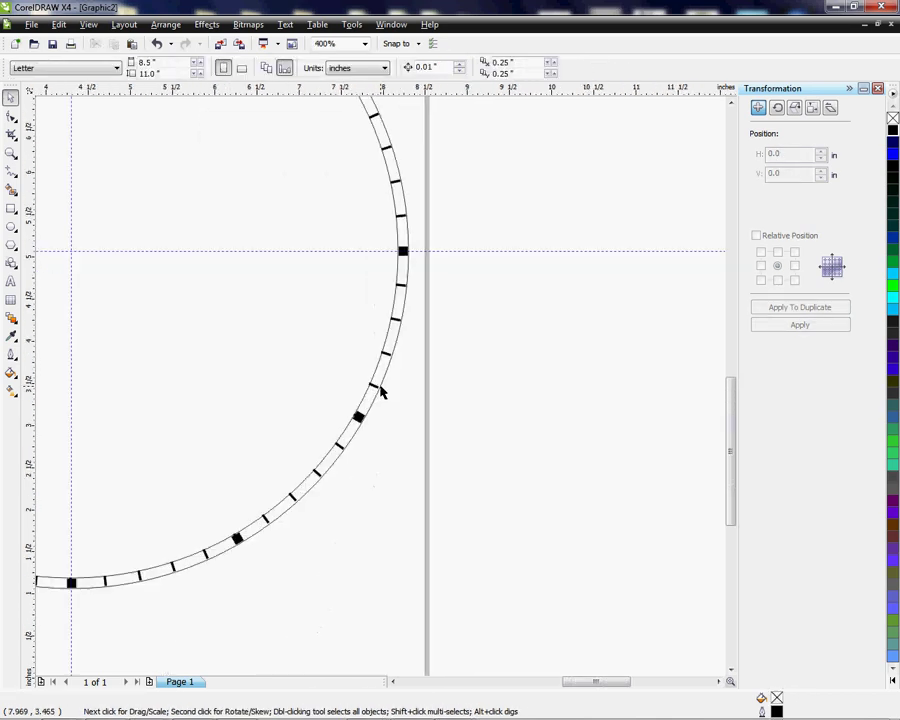
scroll(365, 415, up, 1)
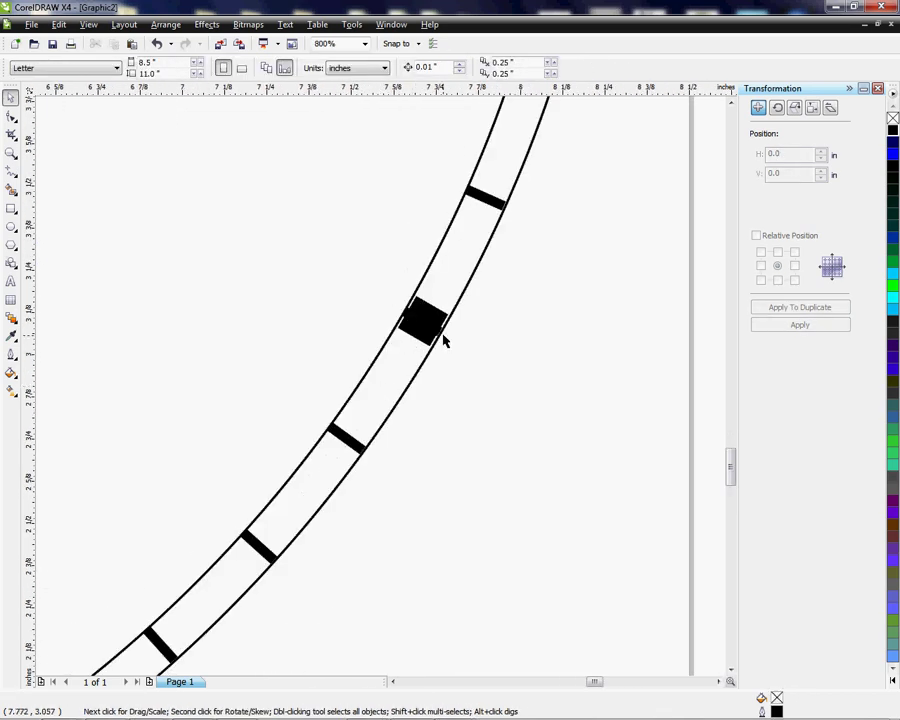
Step: Check the lower-right, lower and bottom hour squares' alignment with the ring
click(443, 338)
click(414, 364)
scroll(408, 364, down, 2)
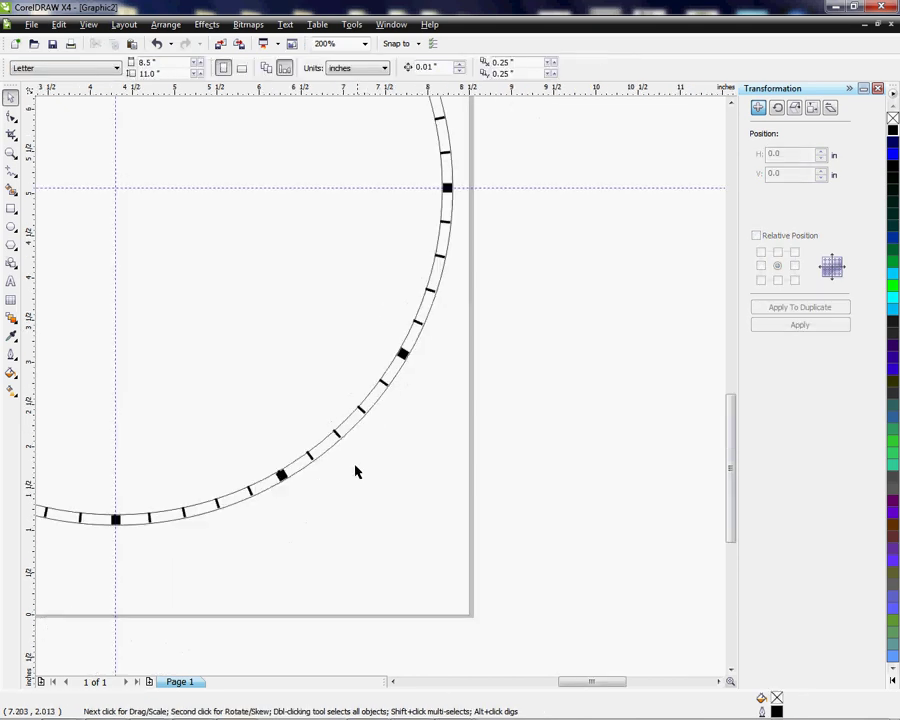
scroll(293, 492, up, 2)
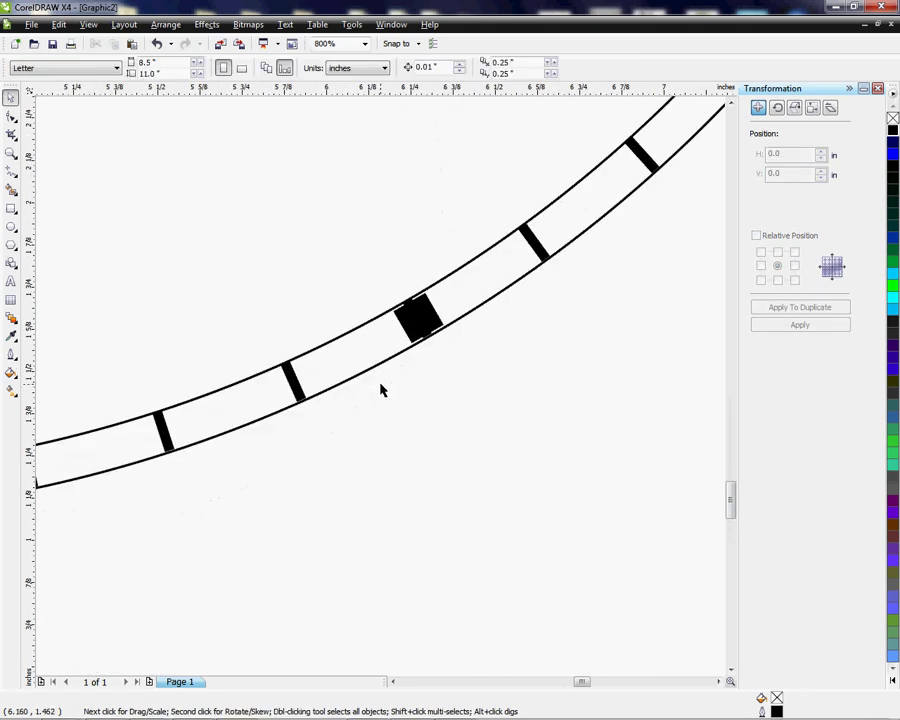
click(410, 310)
key(Escape)
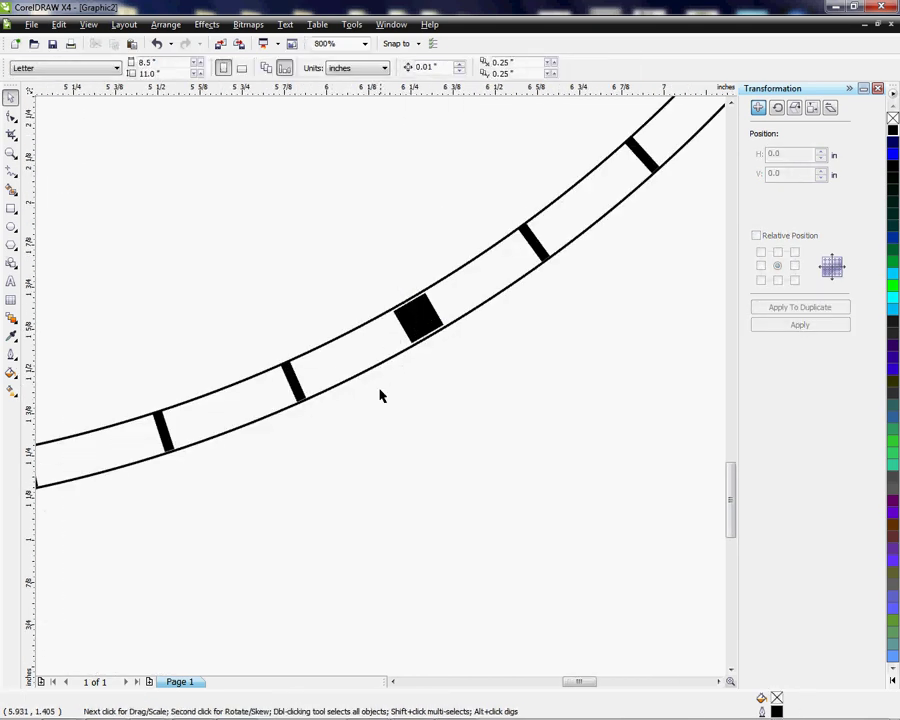
scroll(222, 420, down, 2)
scroll(384, 400, up, 2)
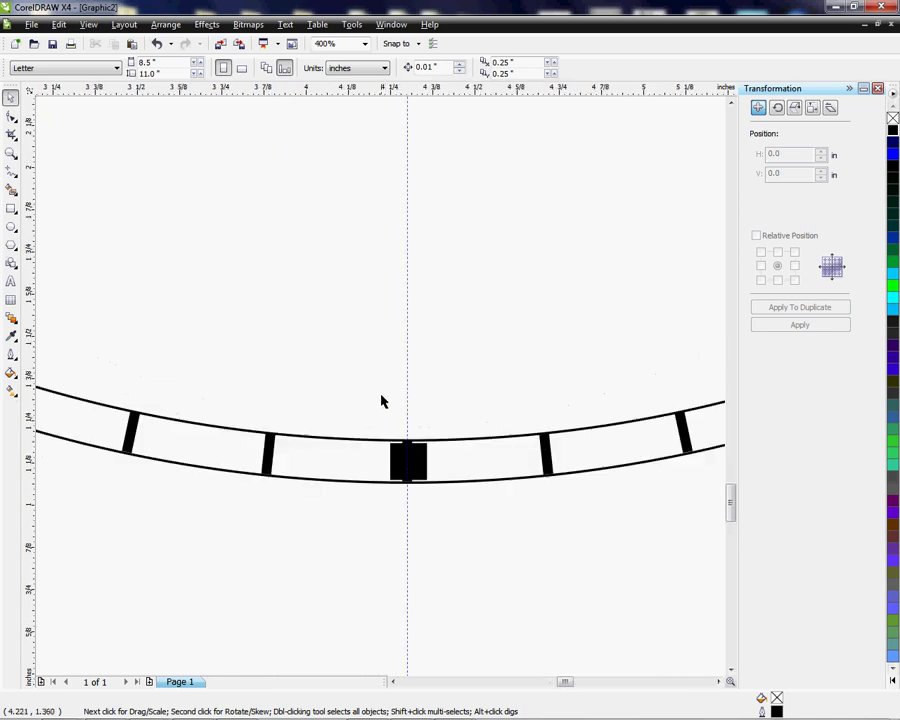
click(410, 448)
key(Escape)
scroll(386, 342, down, 2)
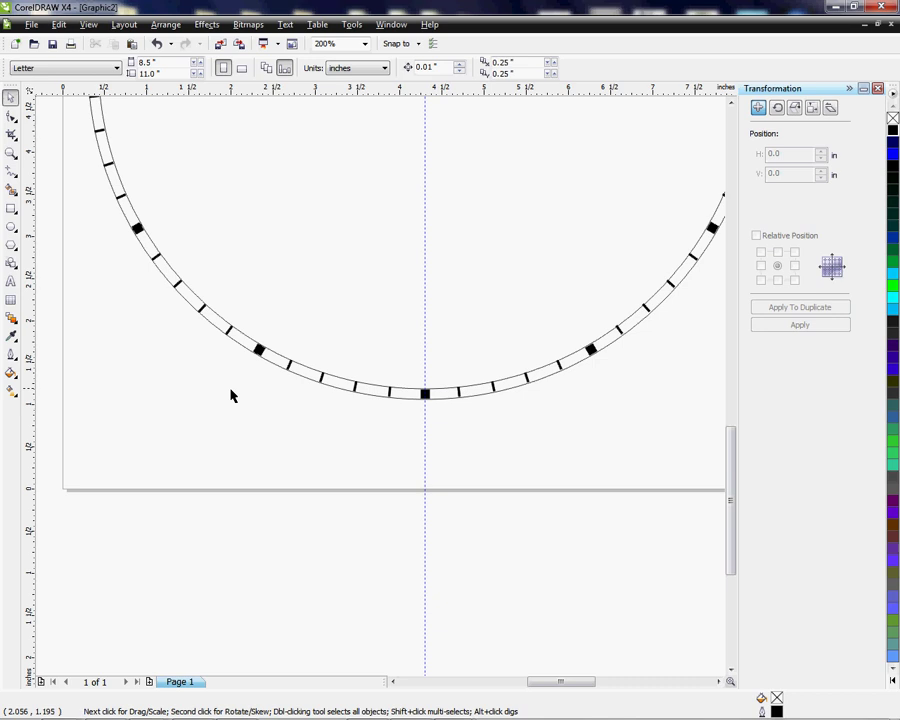
scroll(382, 386, up, 2)
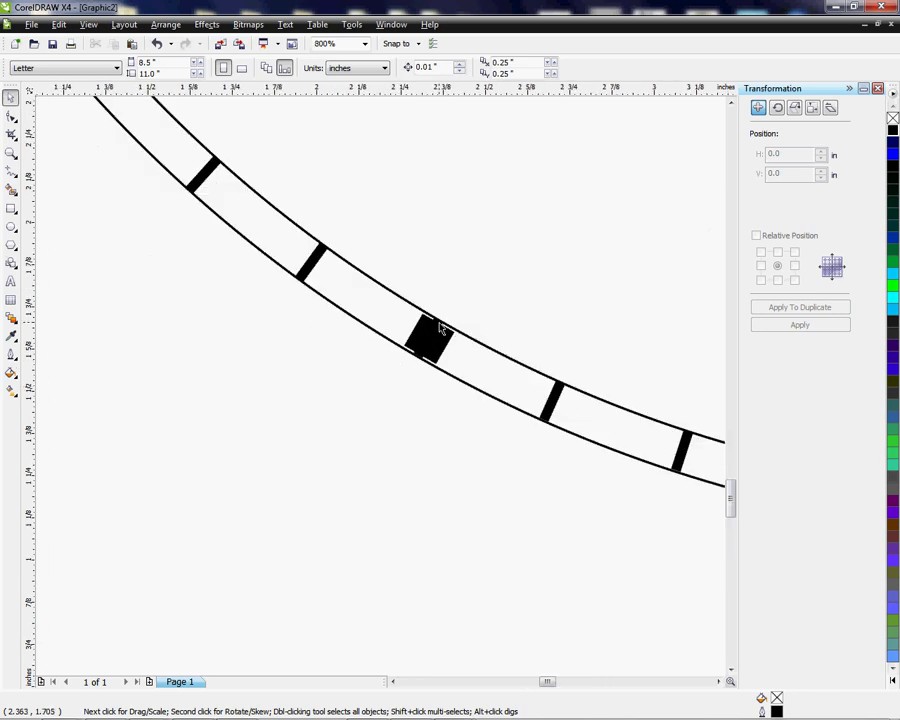
Step: Check two more hour squares on the ring, zooming in and out around each
click(443, 328)
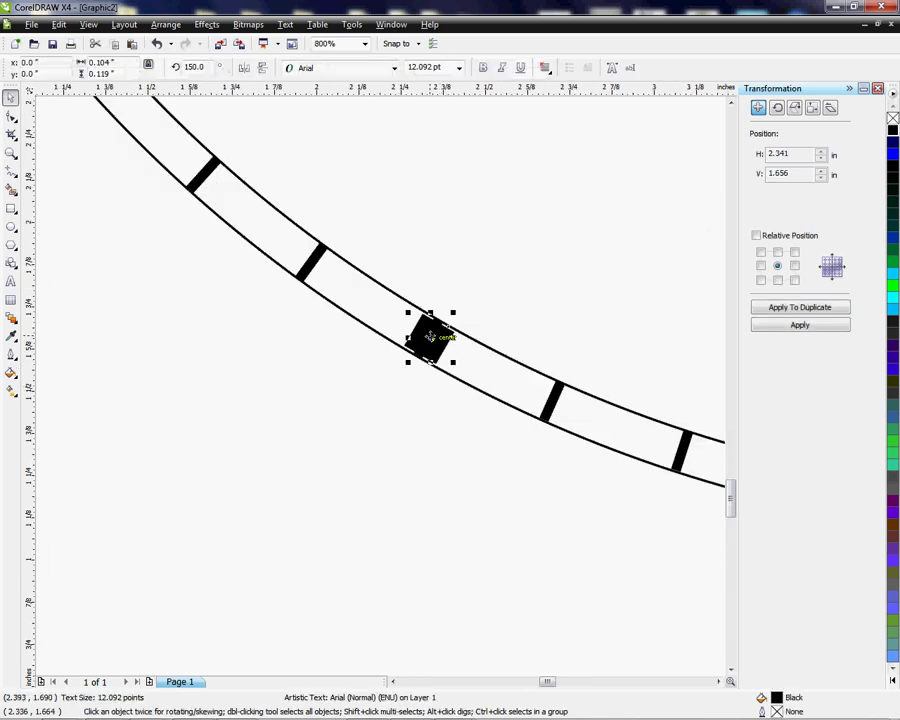
key(Escape)
scroll(430, 340, up, 1)
scroll(348, 360, down, 4)
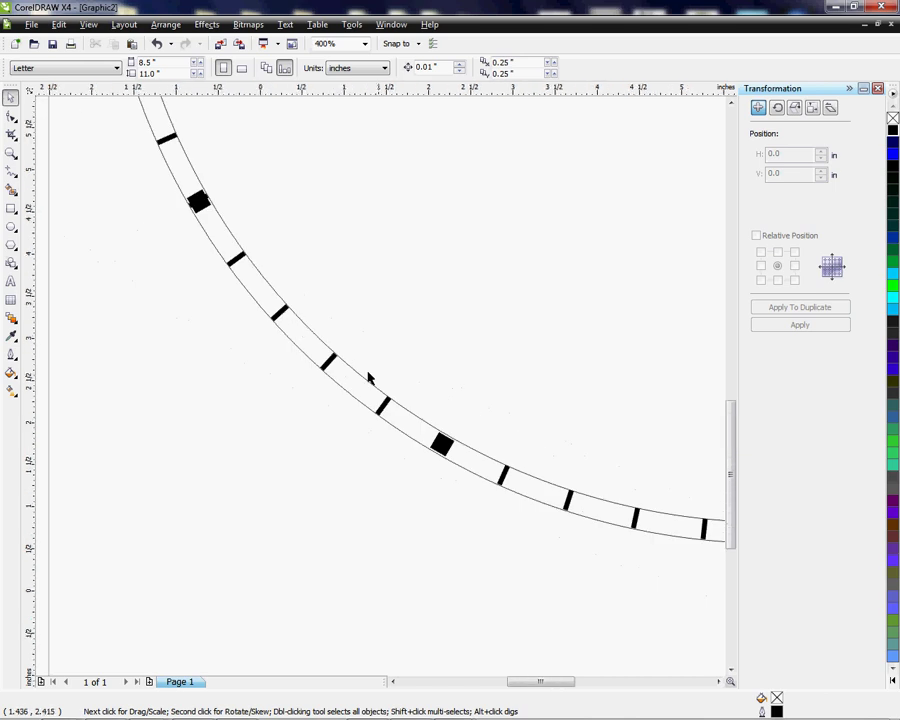
scroll(388, 370, up, 2)
scroll(389, 379, up, 1)
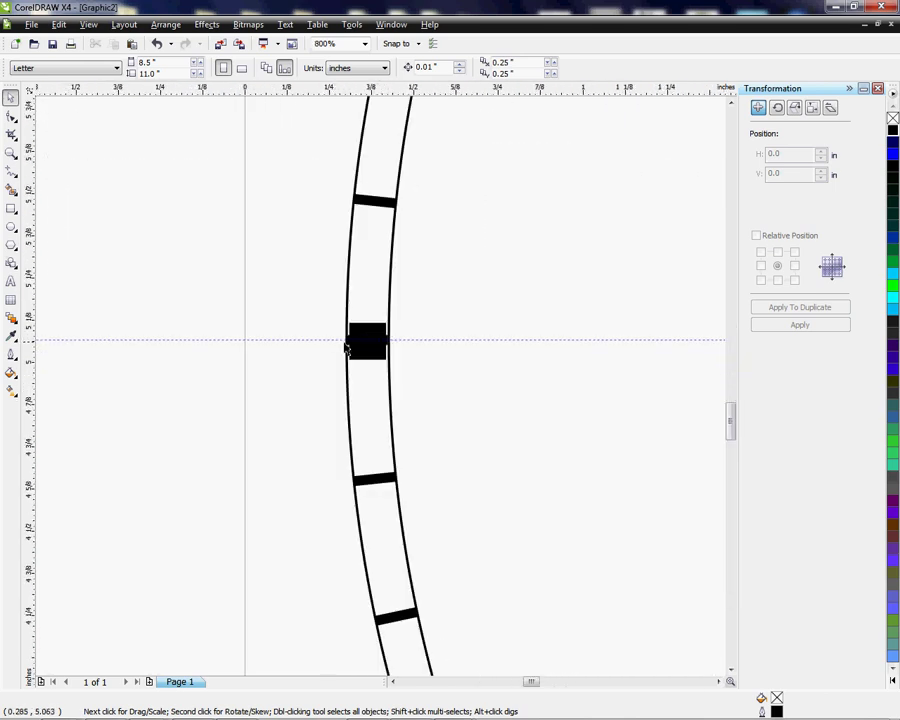
click(350, 348)
key(Escape)
scroll(412, 320, down, 2)
scroll(414, 220, up, 4)
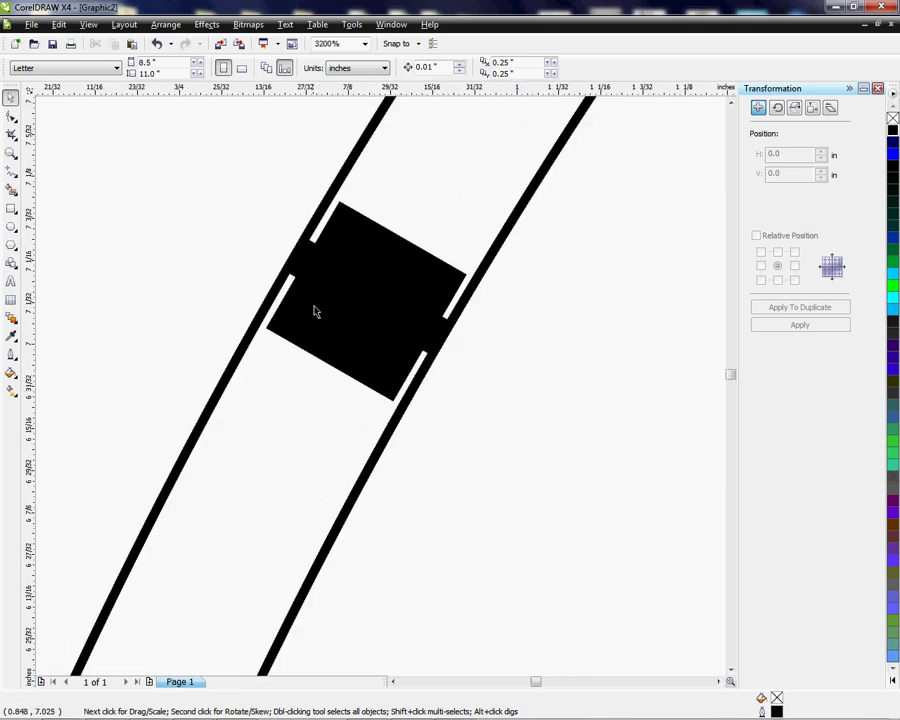
Step: Inspect the enlarged hour square and the one on the arc, then zoom back out
click(293, 279)
key(Escape)
scroll(444, 304, down, 2)
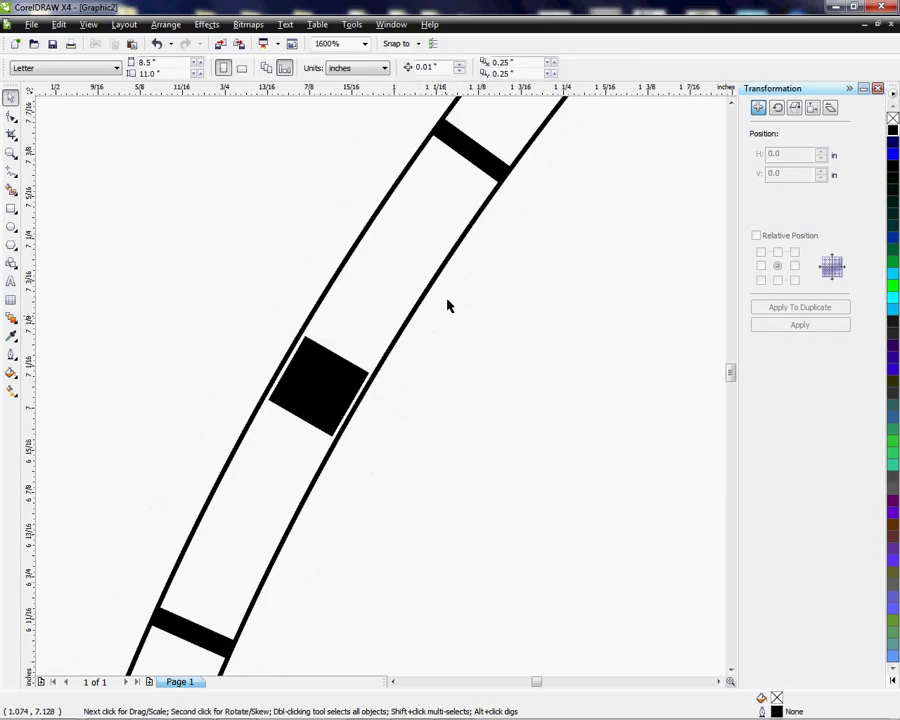
scroll(399, 368, down, 1)
scroll(556, 203, up, 1)
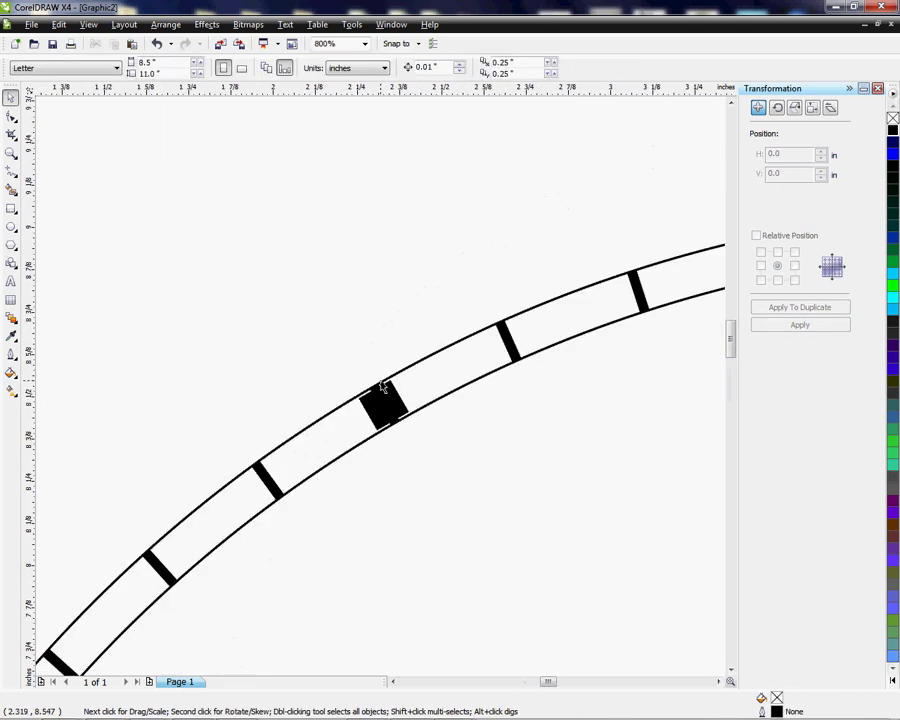
click(377, 394)
key(Escape)
scroll(382, 390, down, 1)
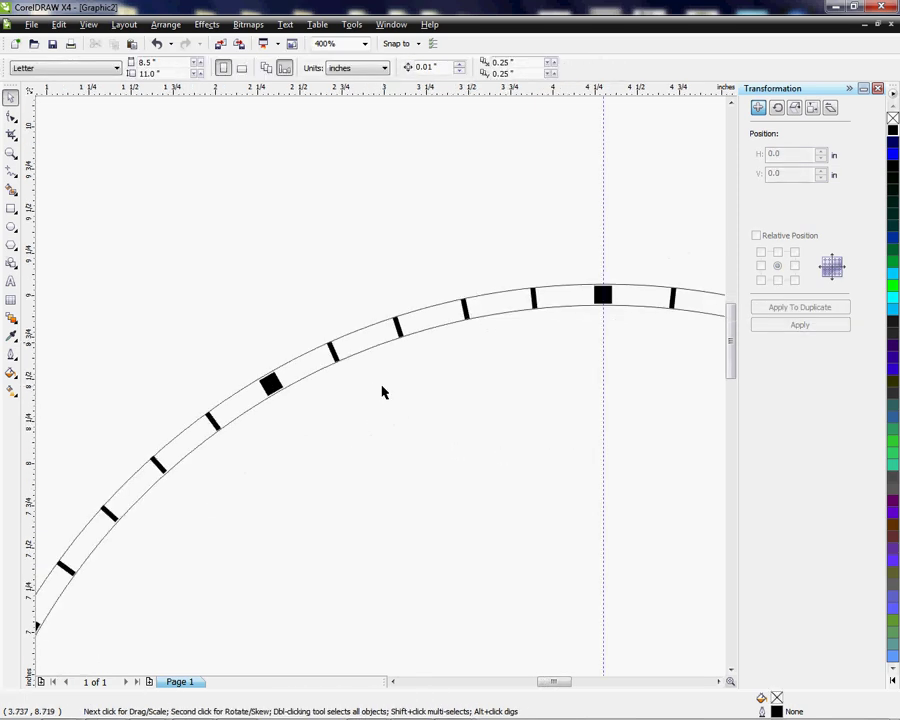
scroll(382, 390, down, 1)
scroll(380, 390, up, 1)
scroll(378, 390, down, 1)
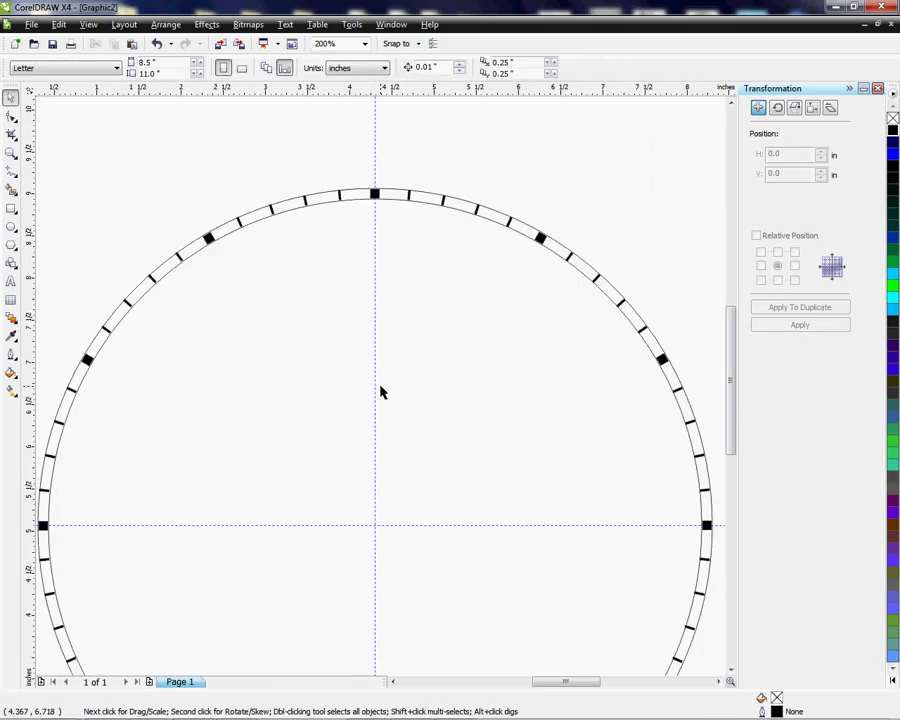
Step: Zoom To Fit so the ring, loose numerals 1–12 and reference clock faces all show
click(364, 44)
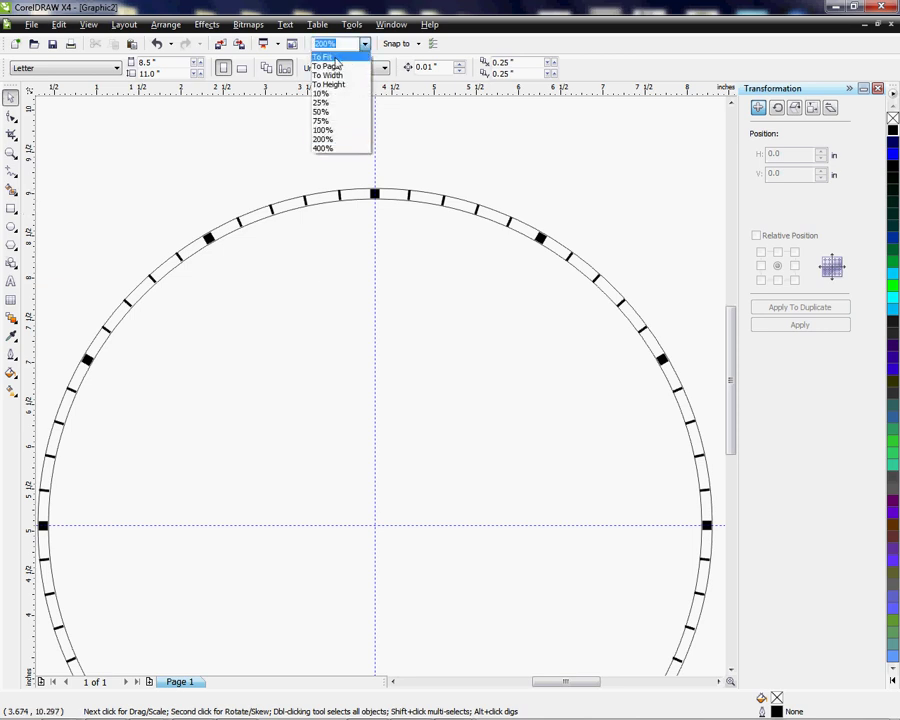
click(338, 59)
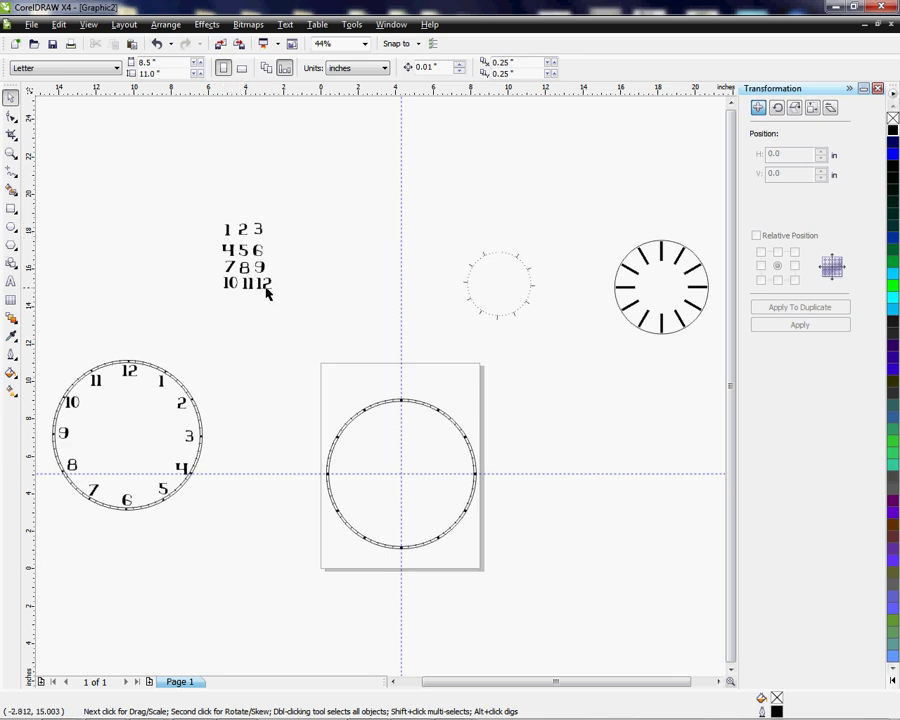
Step: Drag the 12, 1, 2 and 3 numerals into the ring at their hour positions
drag(266, 286, 402, 409)
scroll(402, 409, up, 2)
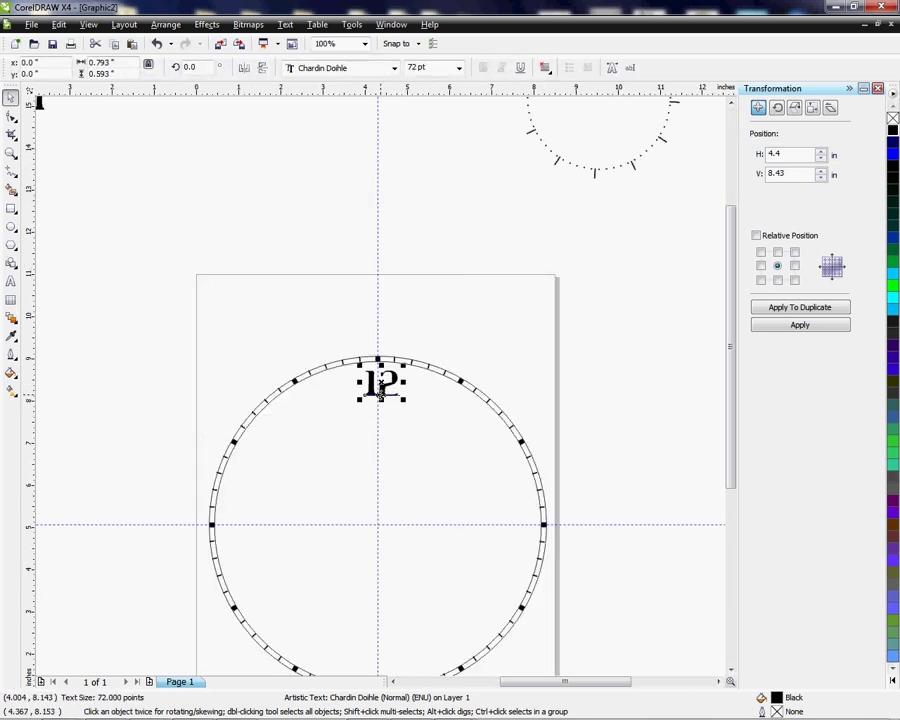
scroll(380, 390, down, 1)
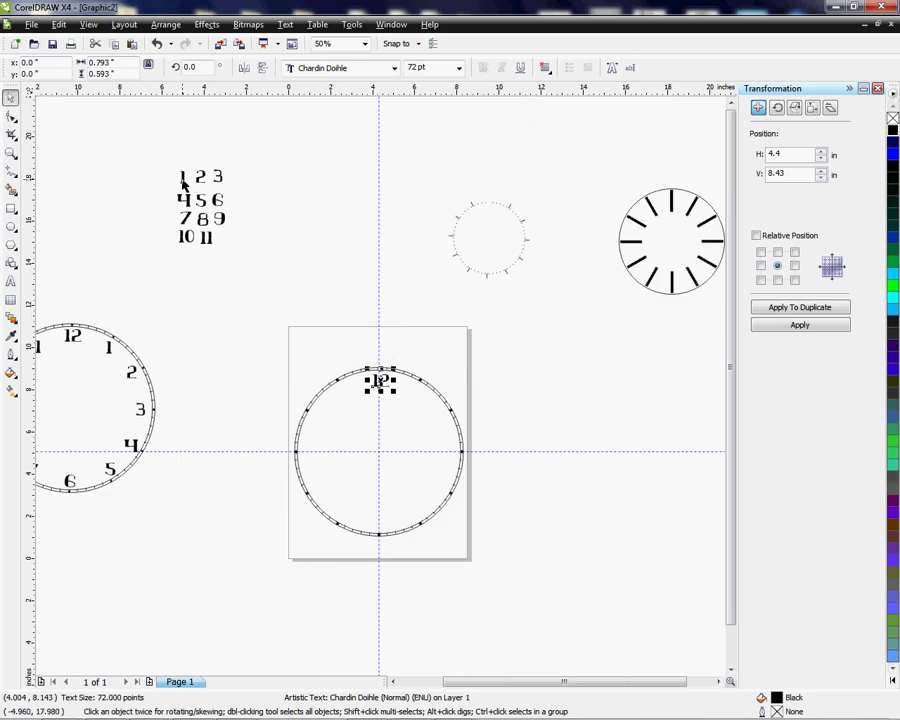
drag(183, 183, 418, 394)
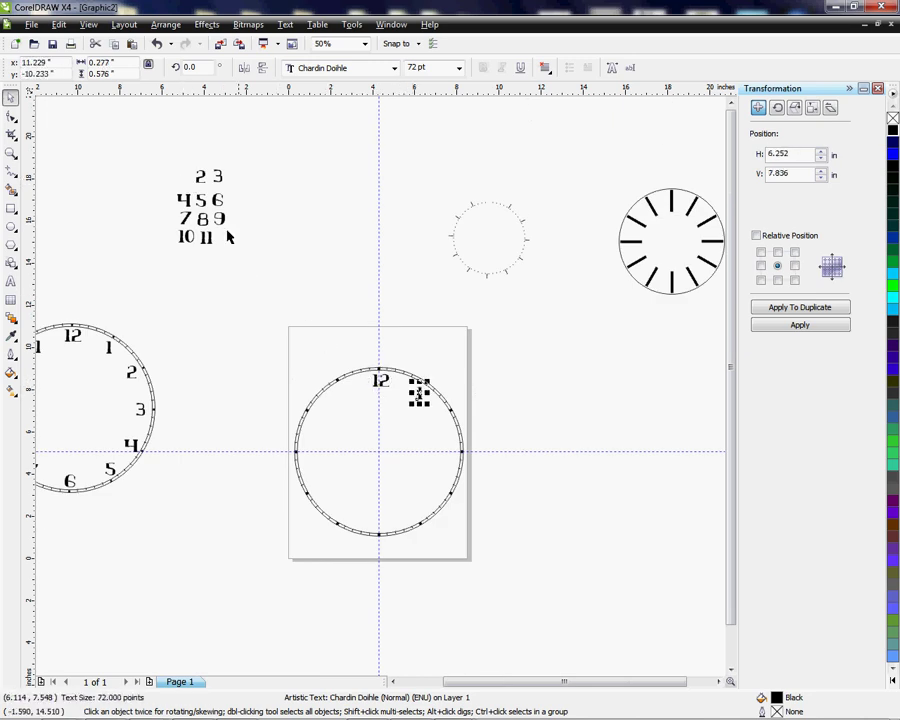
drag(197, 175, 443, 413)
click(200, 177)
click(218, 178)
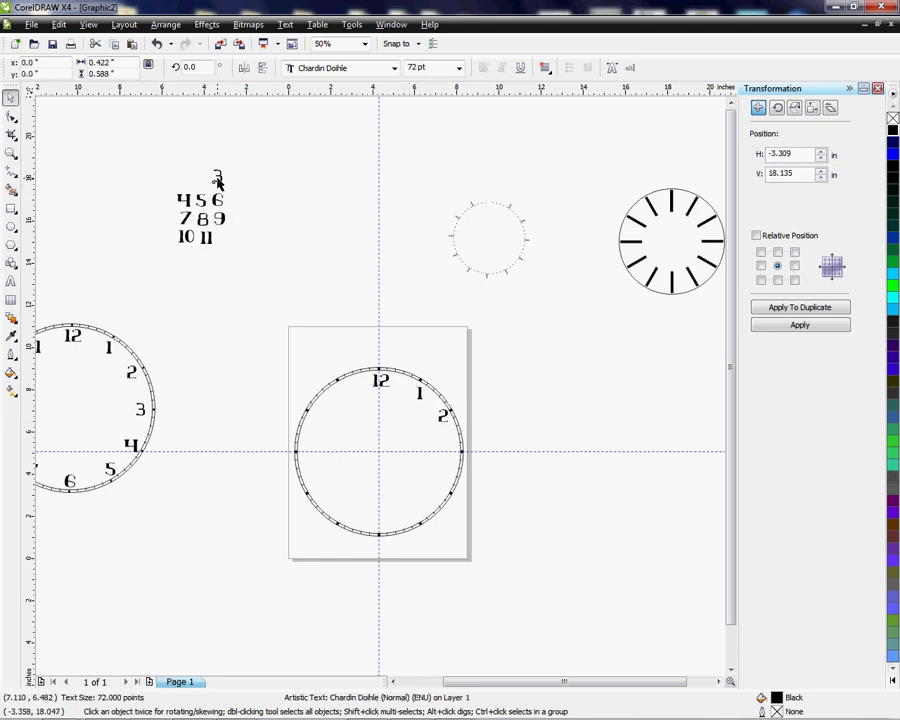
drag(218, 180, 452, 454)
Step: Place numerals 4 through 11 at their hour positions inside the ring
drag(193, 203, 422, 515)
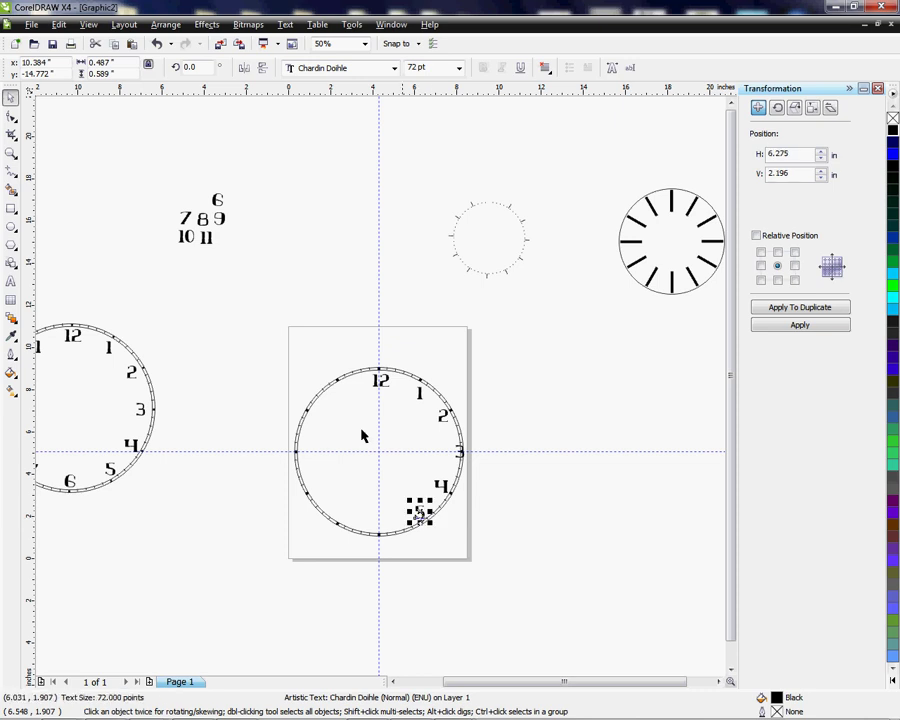
click(216, 199)
drag(230, 218, 396, 536)
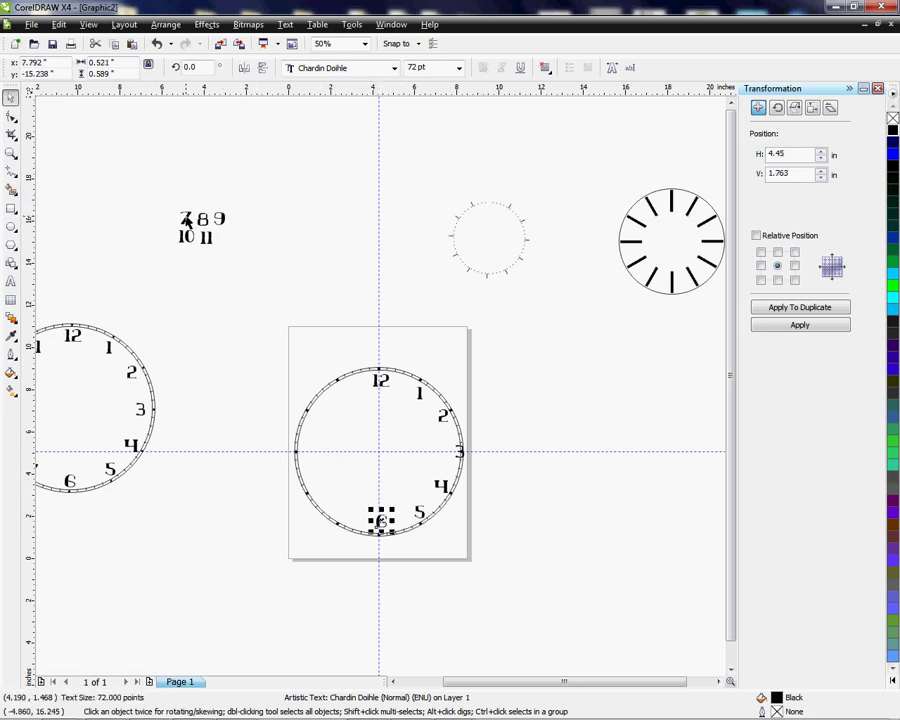
drag(185, 220, 343, 510)
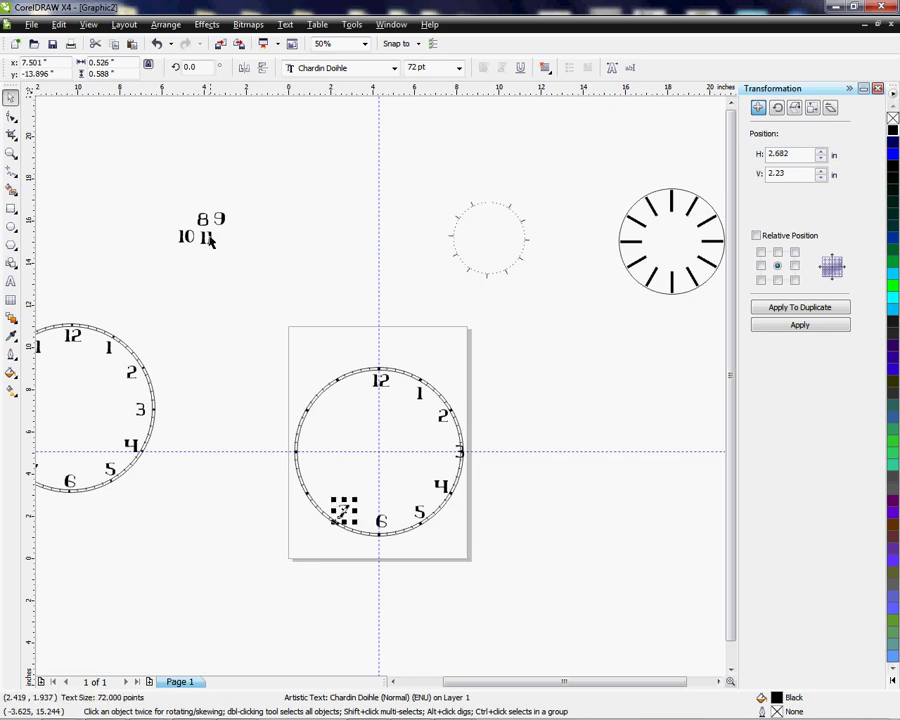
drag(201, 226, 317, 492)
drag(221, 220, 306, 451)
drag(185, 237, 318, 419)
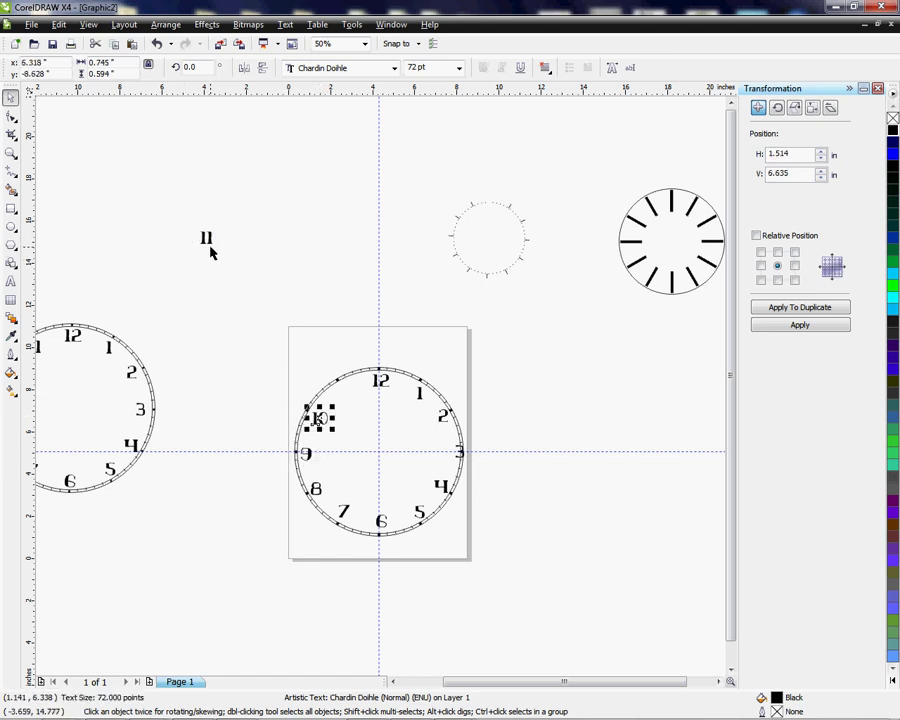
drag(209, 240, 345, 397)
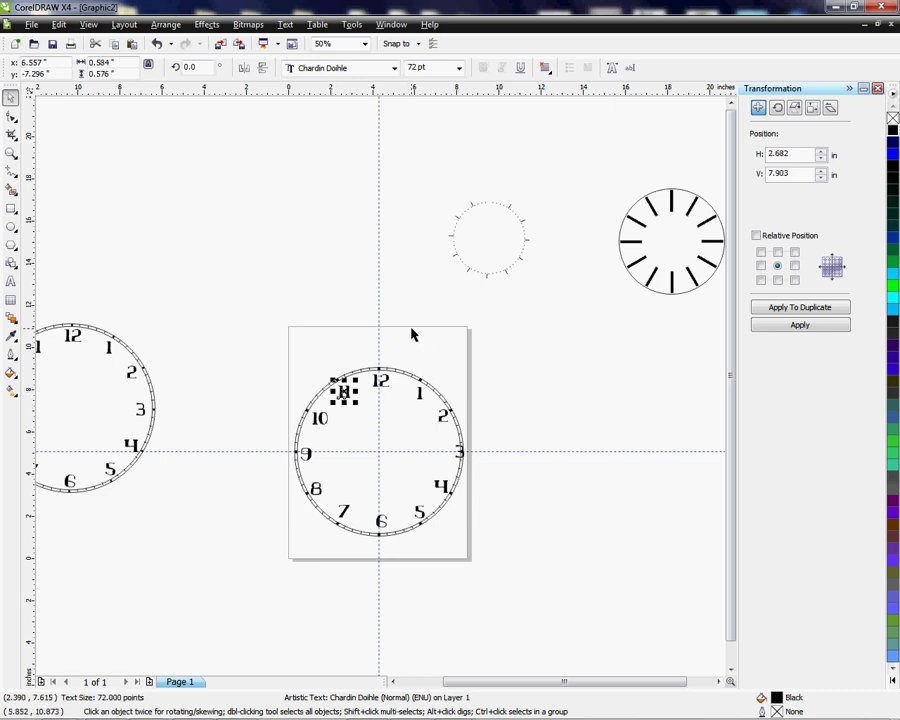
Step: Zoom in, nudge the 12 up and left, and undo a trial move of the outer circle
scroll(346, 488, down, 1)
scroll(381, 392, up, 1)
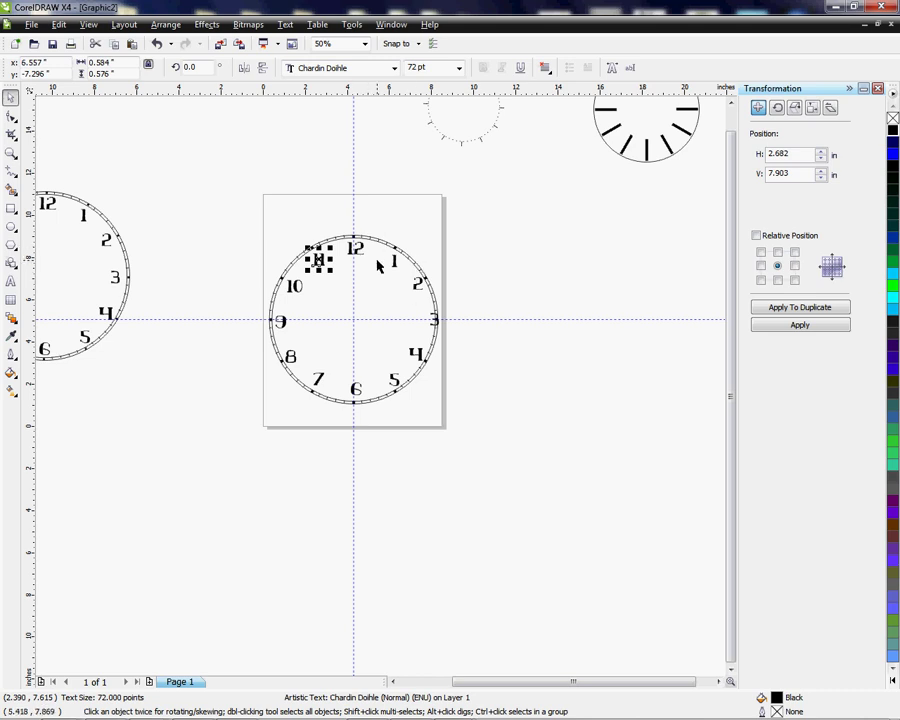
scroll(333, 247, up, 1)
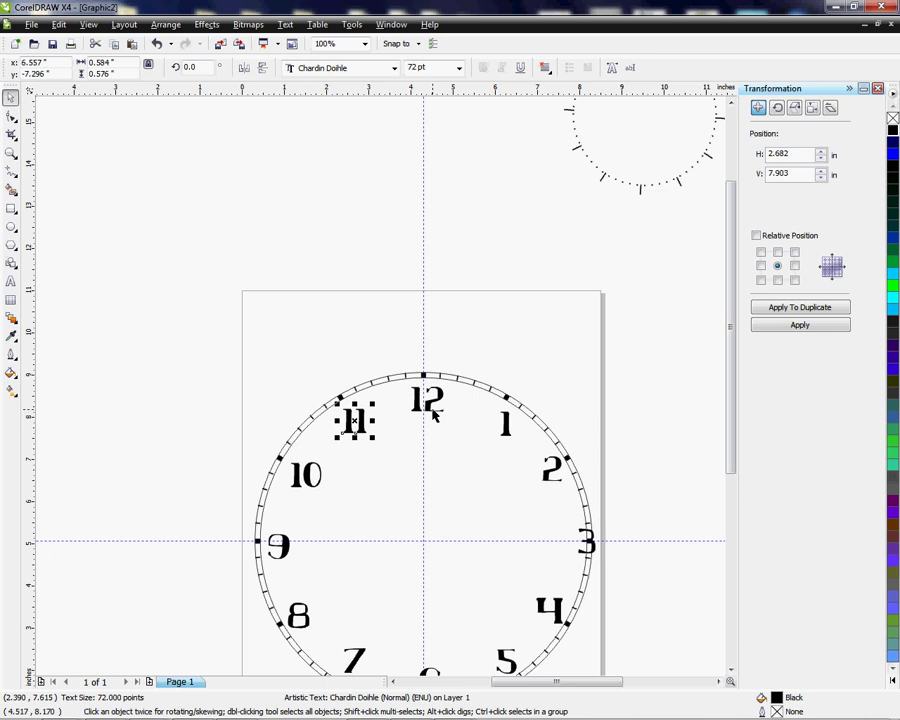
scroll(380, 375, up, 1)
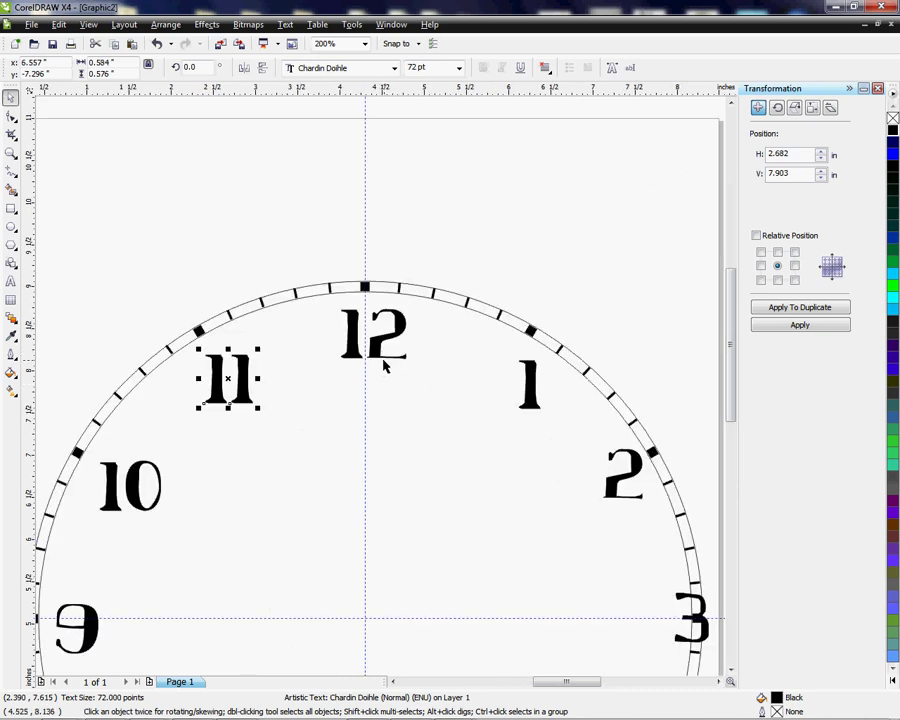
click(385, 363)
drag(380, 358, 370, 329)
click(521, 376)
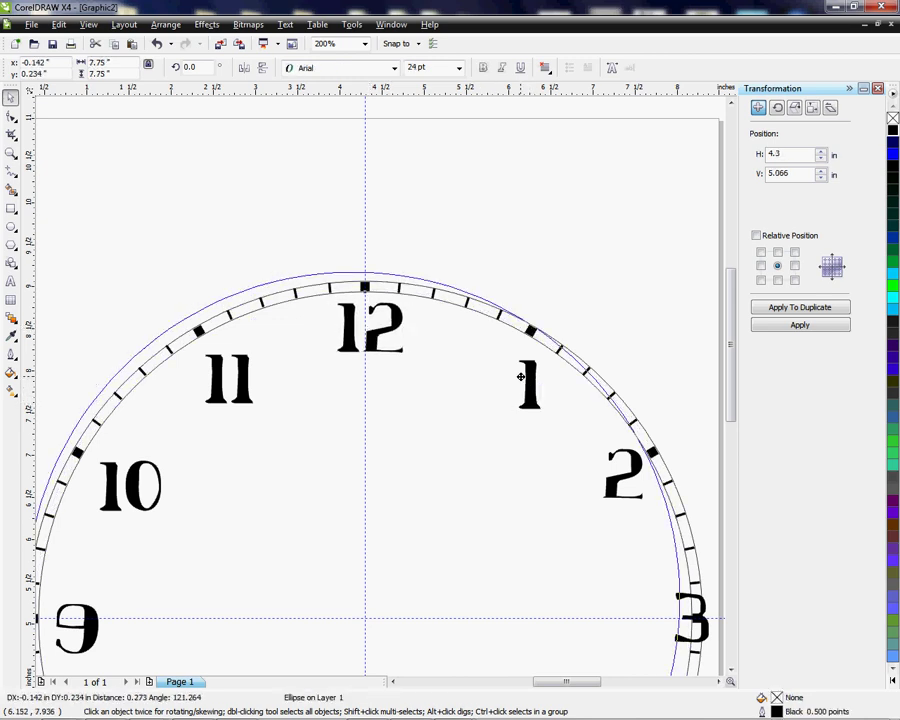
drag(521, 376, 535, 401)
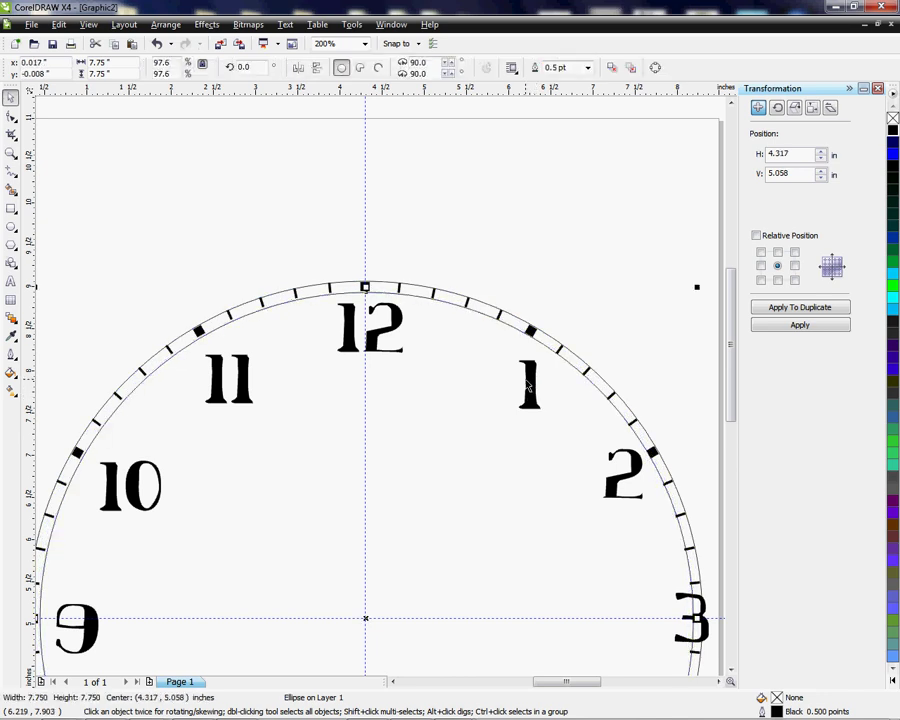
key(ctrl+z)
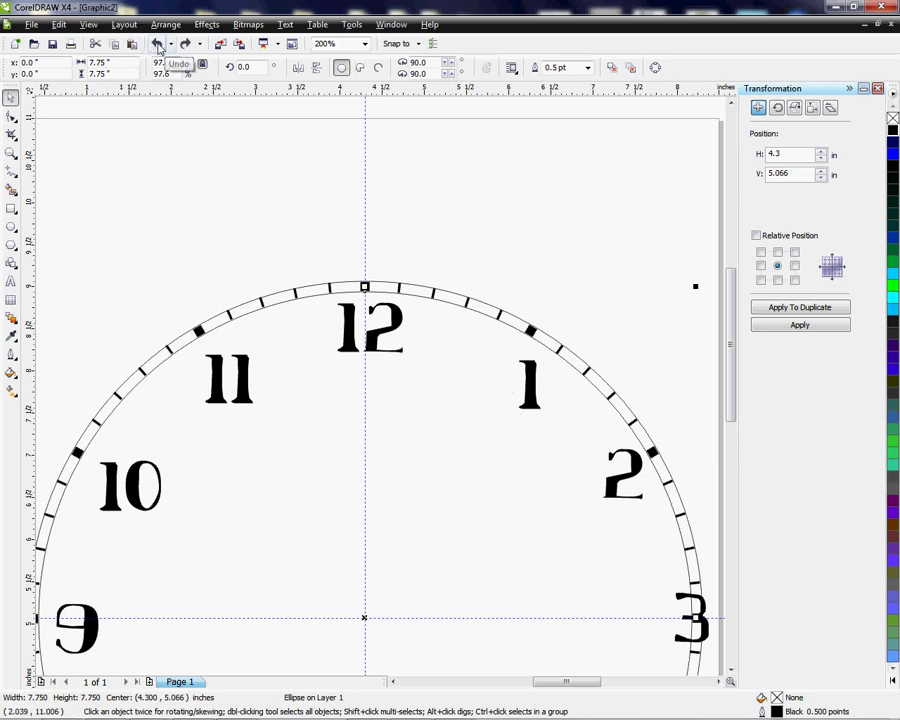
click(540, 300)
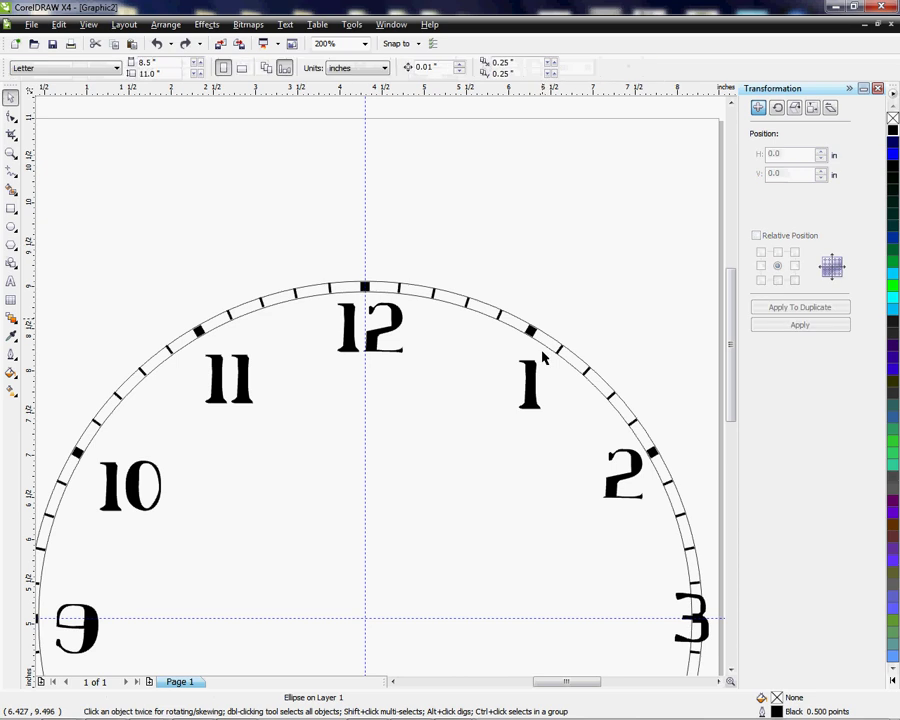
Step: Shift the 1 and 2 into place, realign the inner circle, and move the 3 off the ring
drag(535, 390, 515, 367)
click(628, 482)
drag(623, 478, 621, 477)
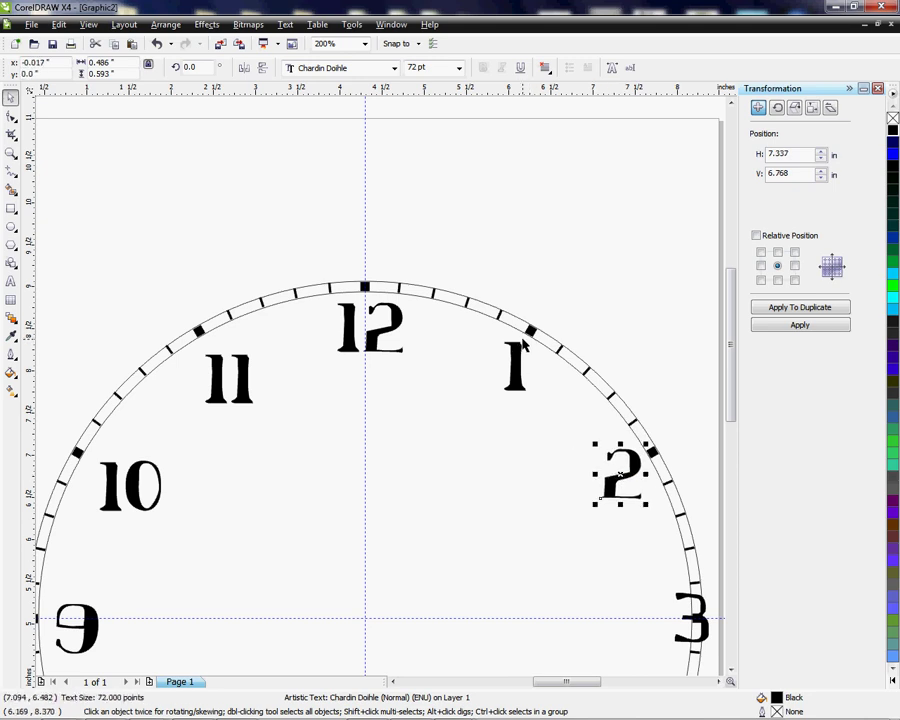
click(672, 638)
drag(676, 638, 677, 632)
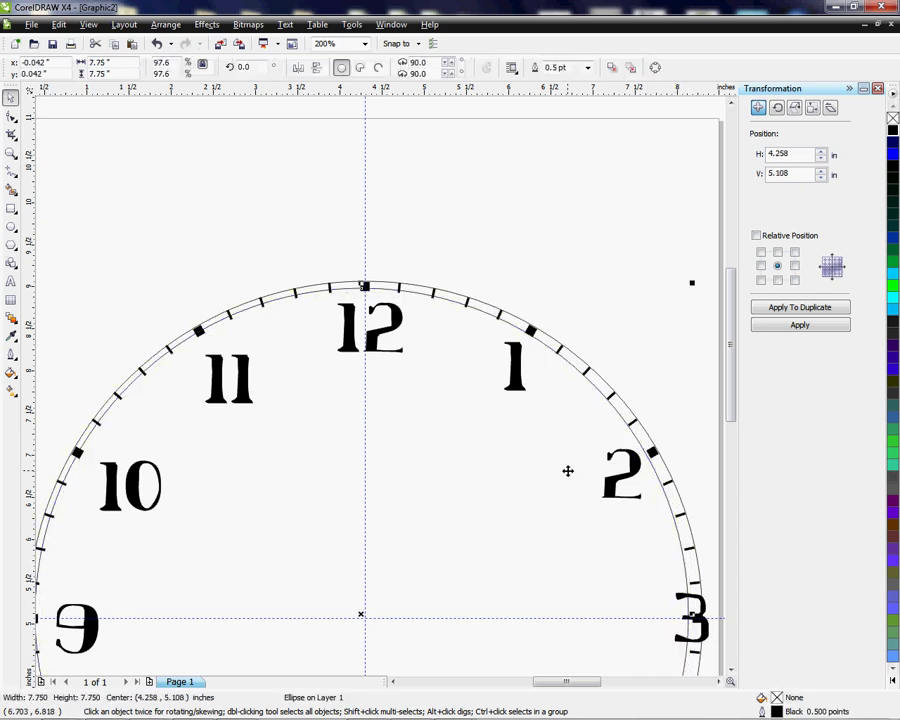
click(700, 535)
drag(711, 637, 684, 634)
Step: Zoom out and nudge the 4, 5 and 6 numerals into even positions inside the ring
key(F3)
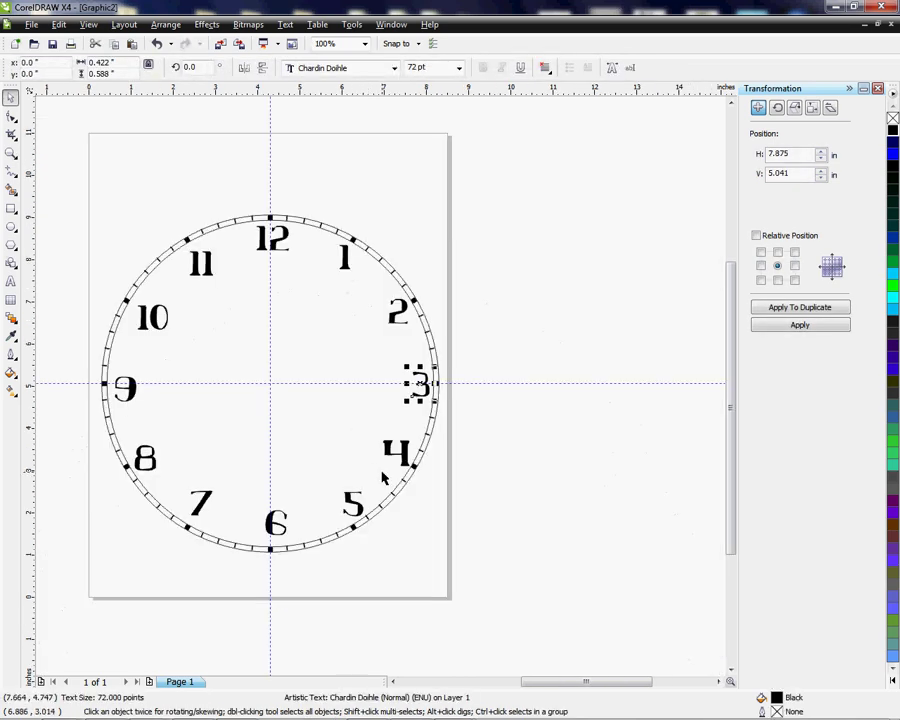
scroll(382, 476, up, 1)
click(408, 360)
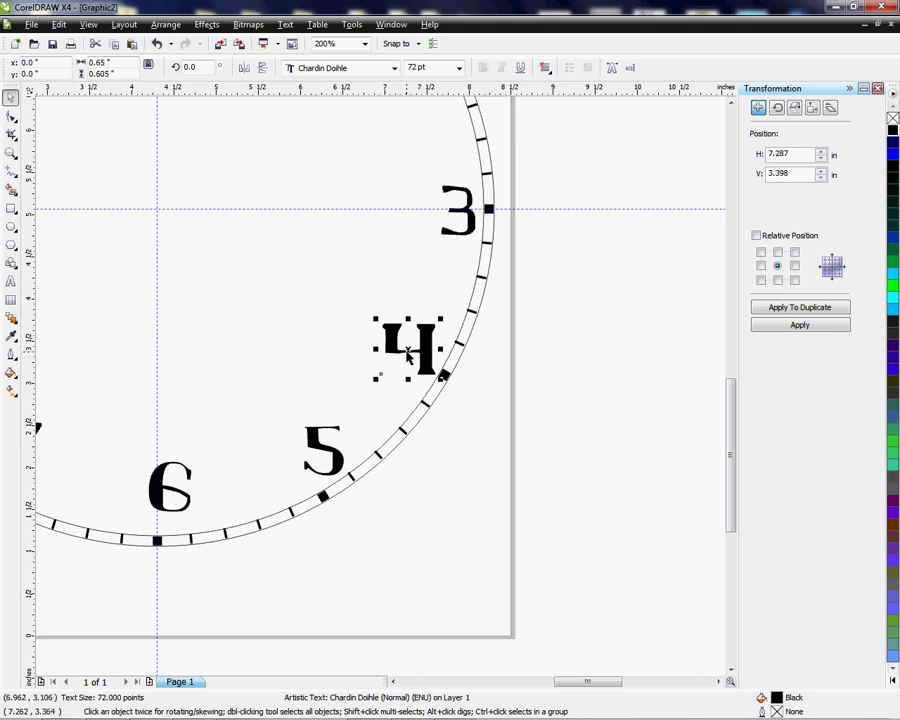
drag(408, 360, 409, 344)
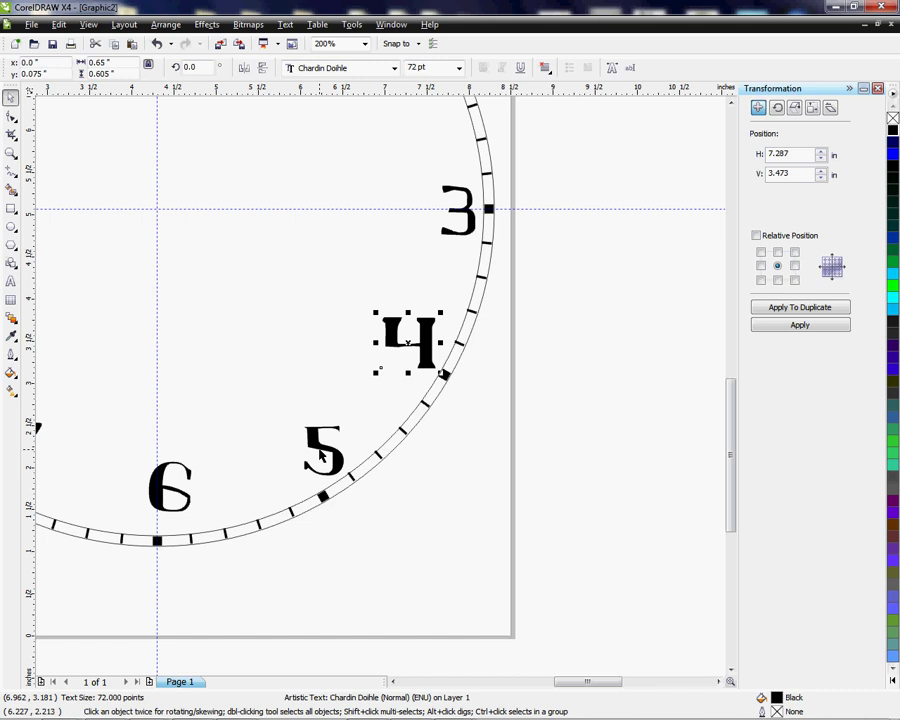
click(321, 452)
drag(321, 452, 302, 462)
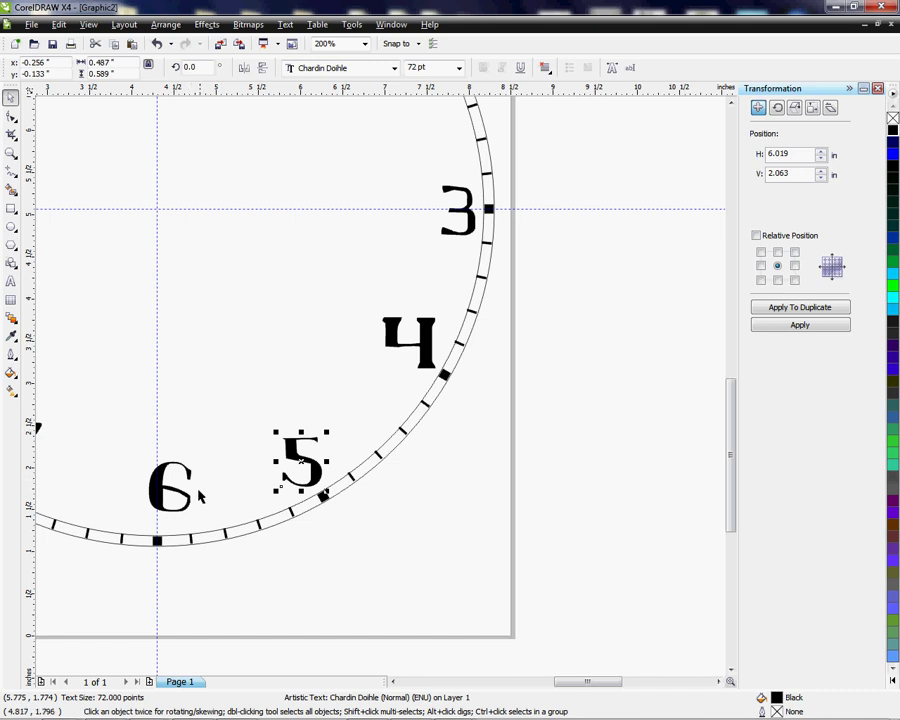
click(189, 505)
drag(189, 505, 171, 509)
Step: Adjust the 7, 8 and 9 numerals slightly so they line up with their hour squares
scroll(171, 509, down, 1)
scroll(373, 388, up, 1)
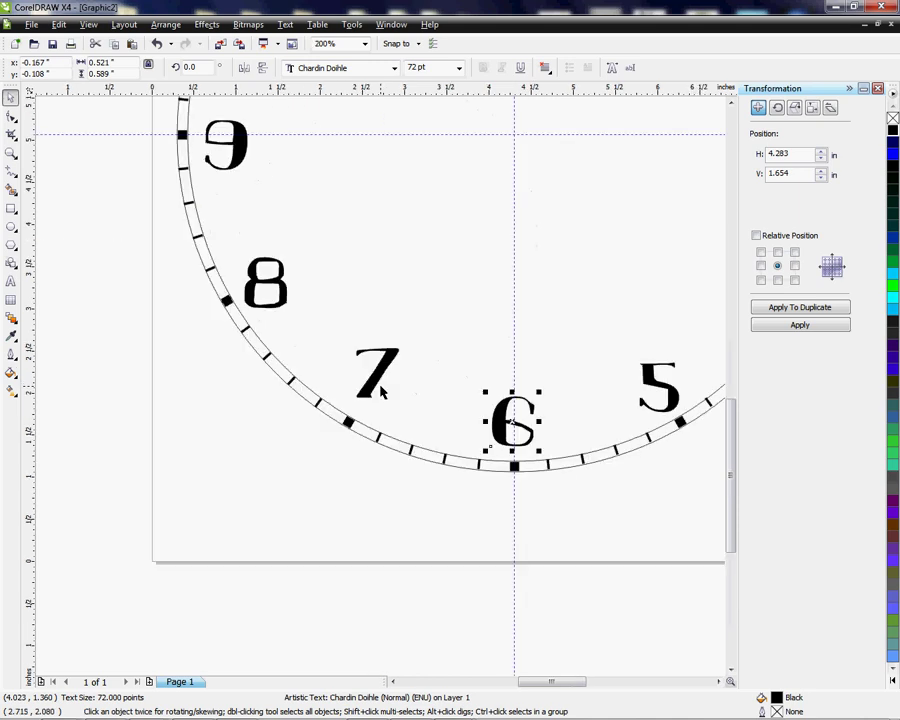
alt+click(393, 368)
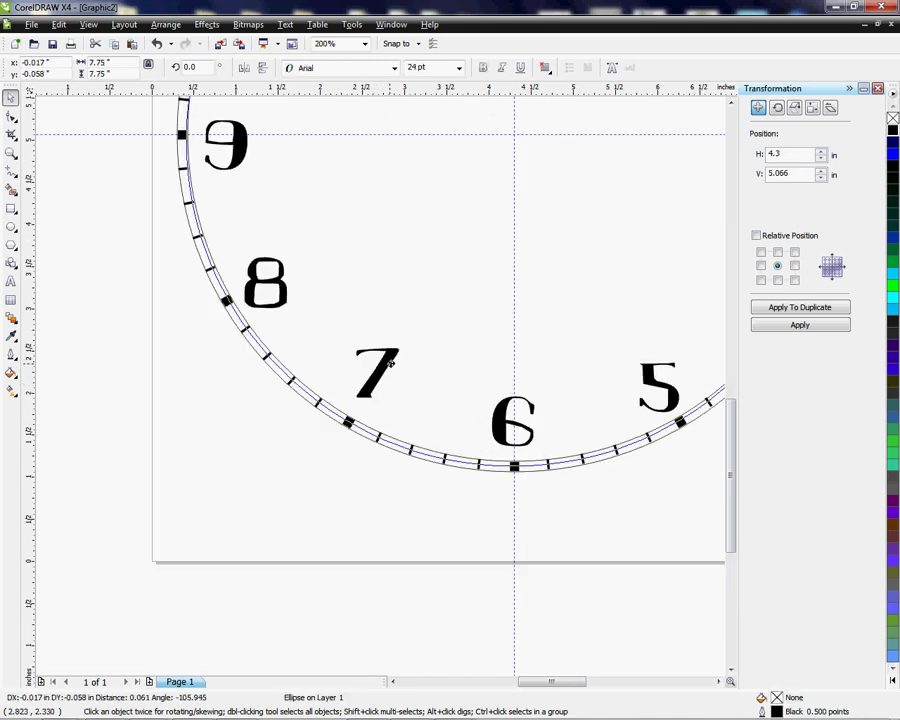
click(393, 368)
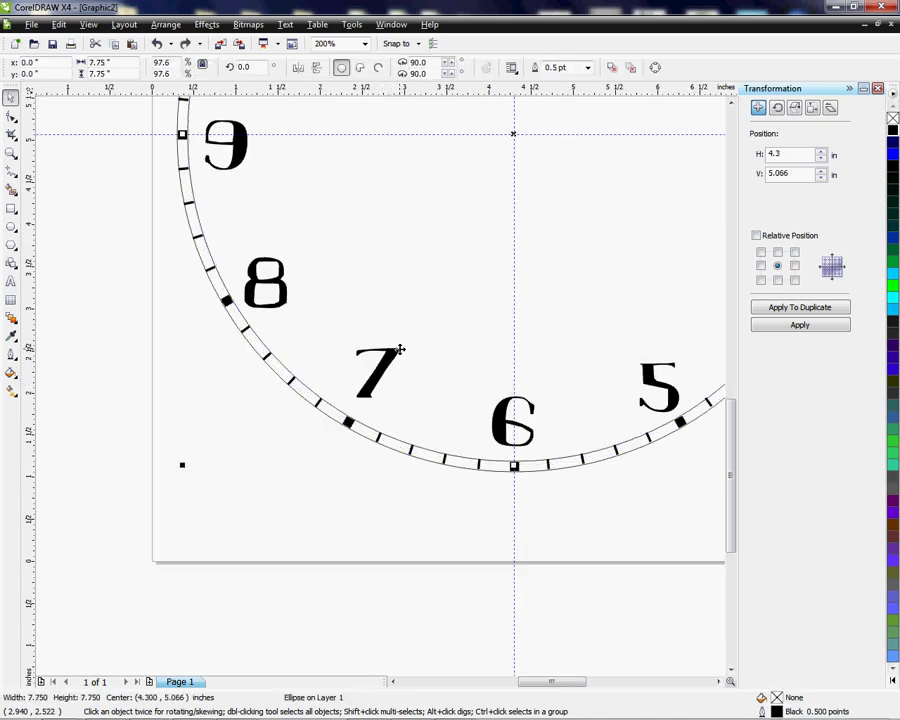
click(136, 466)
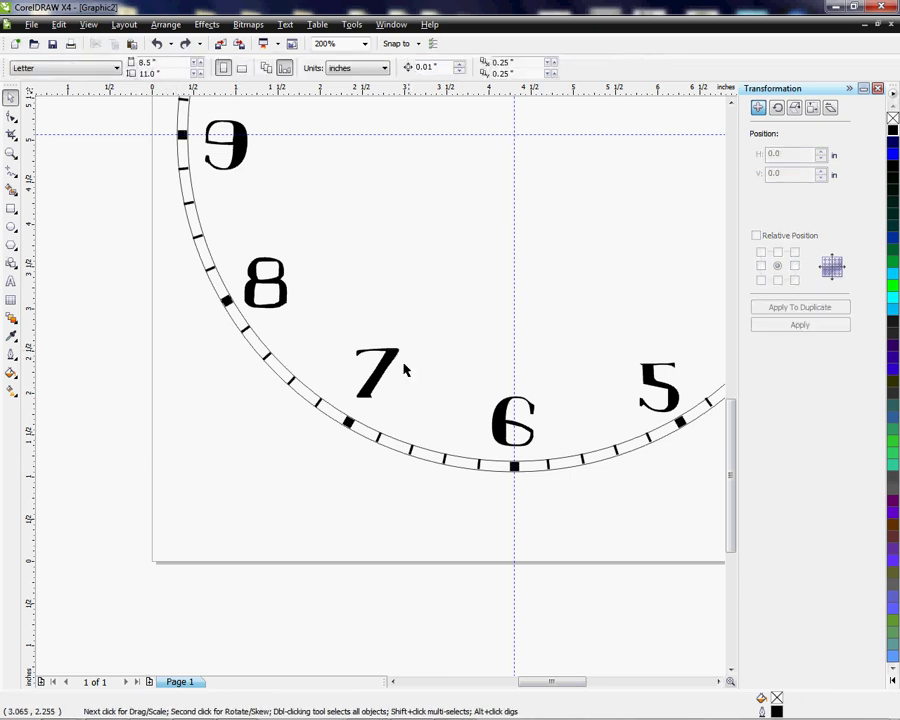
drag(400, 357, 400, 362)
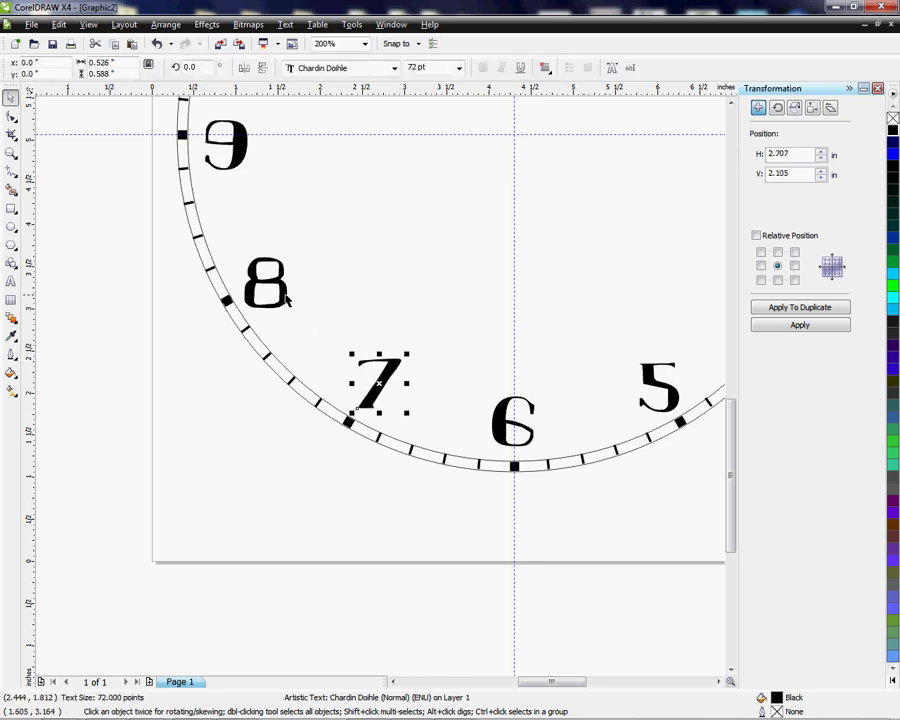
drag(286, 292, 290, 297)
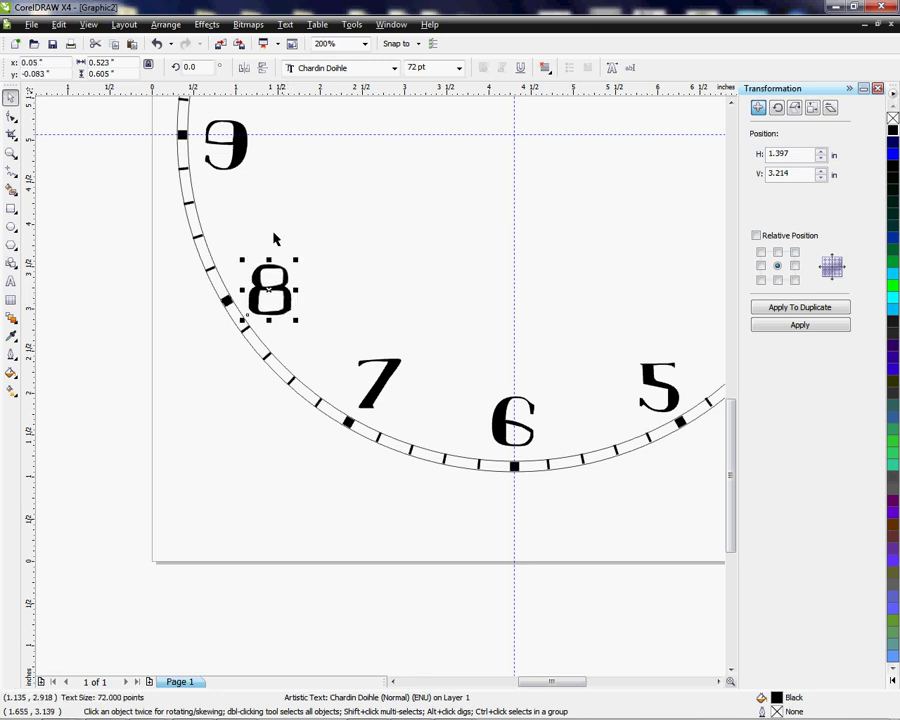
key(Escape)
click(241, 158)
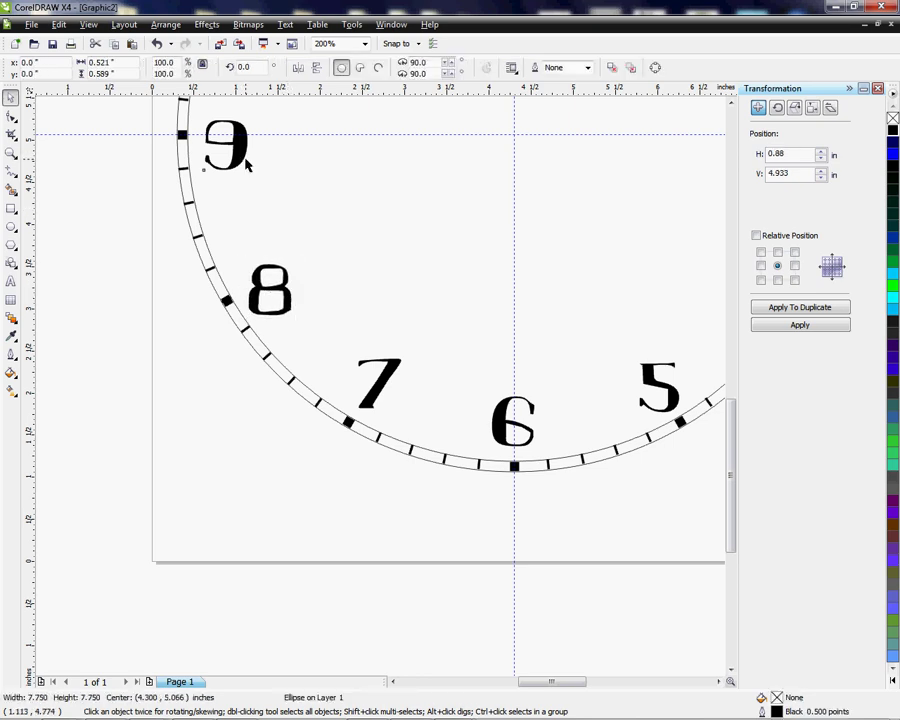
drag(243, 163, 241, 146)
Step: Nudge the numeral 10 up and left into place beside its hour square
key(shift+F4)
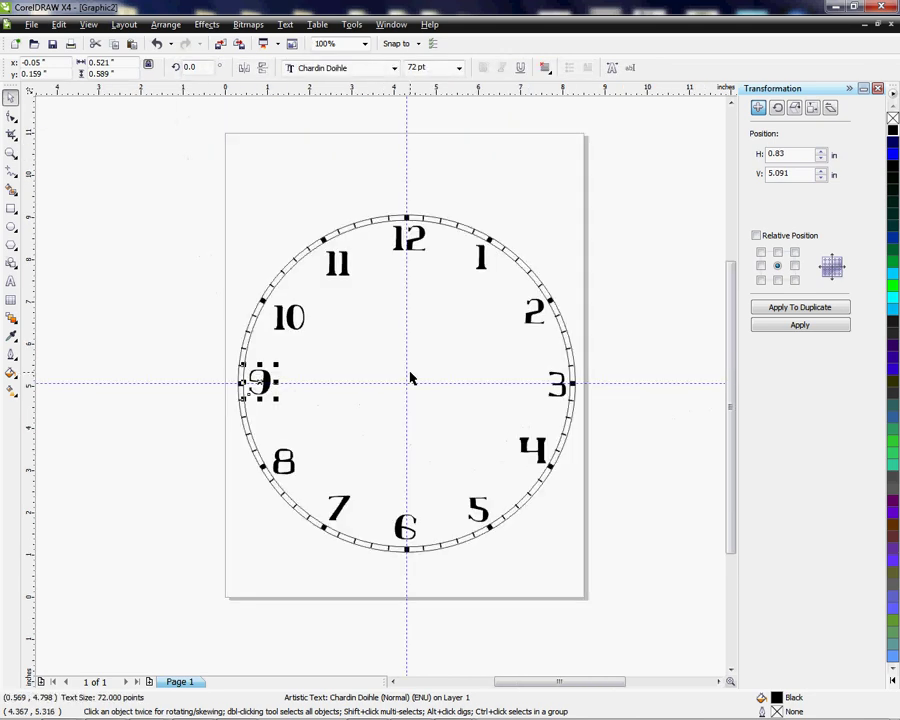
scroll(330, 342, up, 2)
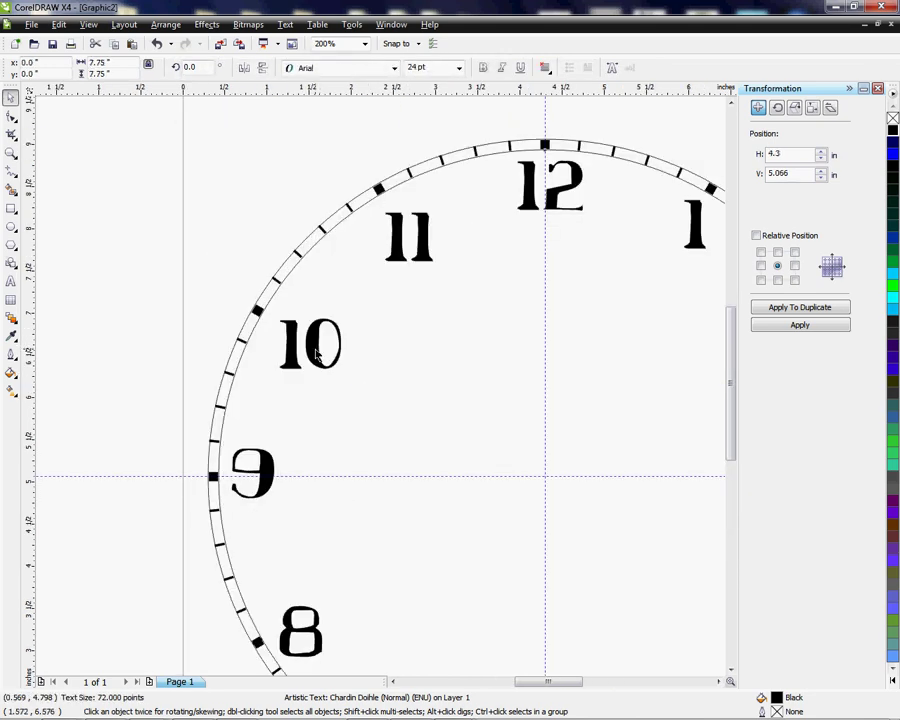
drag(312, 346, 326, 370)
click(185, 281)
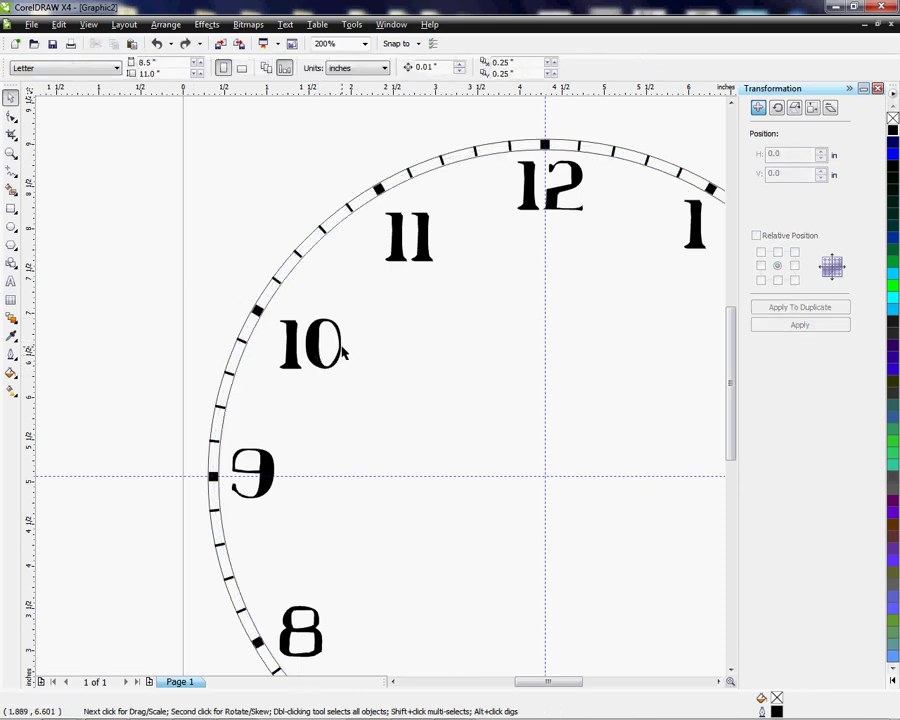
drag(343, 360, 338, 340)
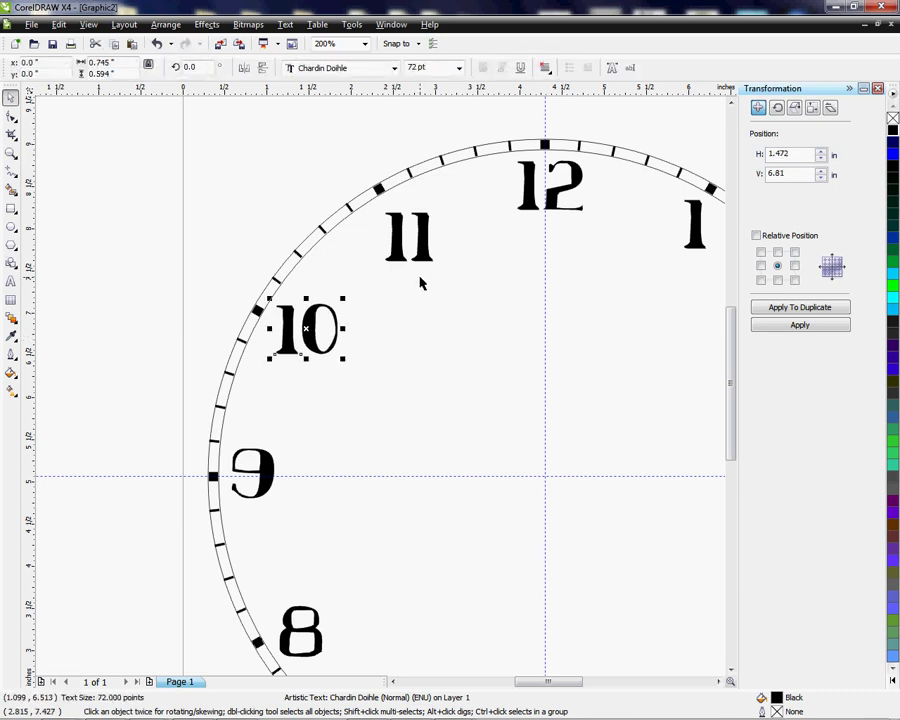
key(Tab)
Step: Nudge the numeral 11 slightly up, then view the whole clock face
click(120, 265)
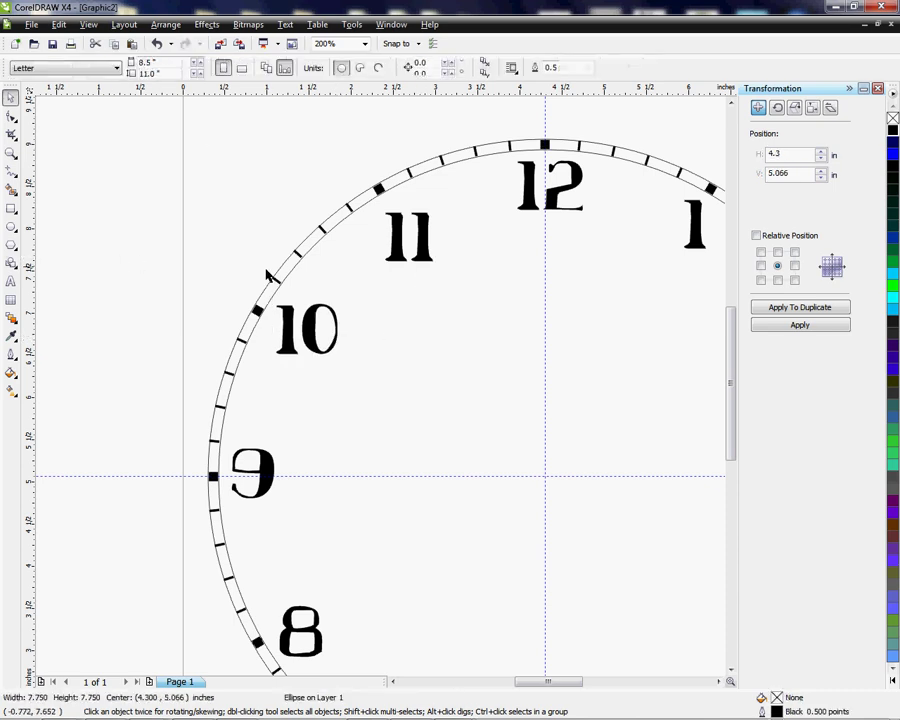
drag(428, 264, 424, 254)
key(F3)
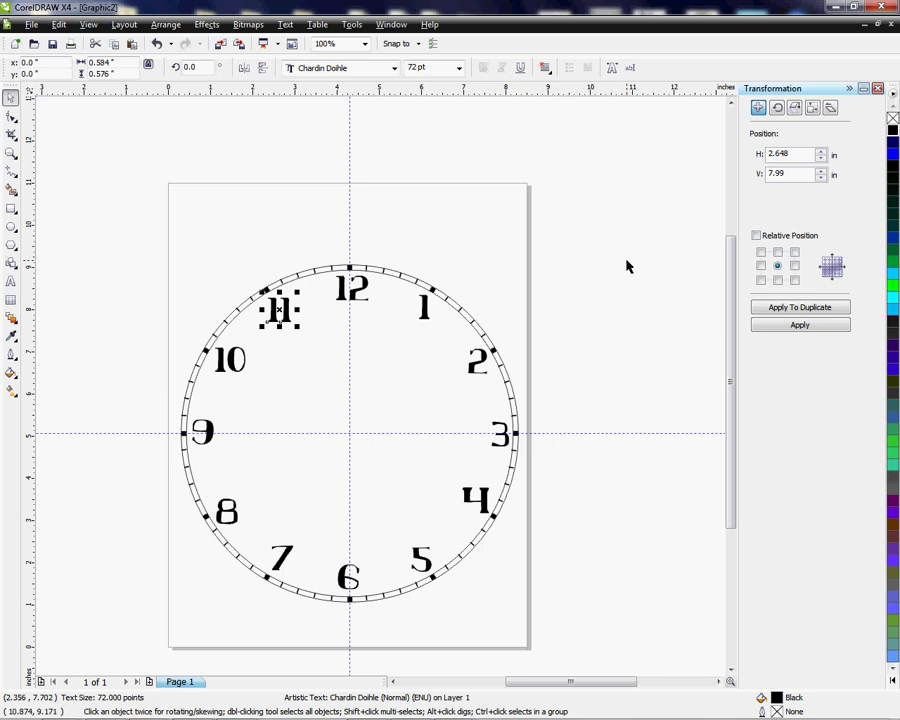
click(596, 421)
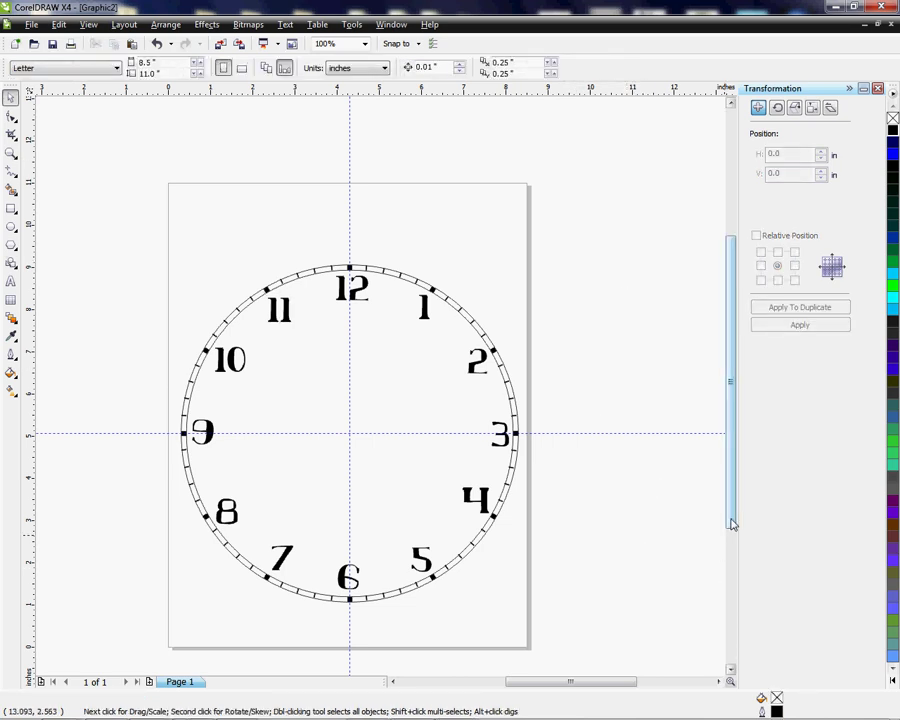
Step: Delete the vertical and horizontal guidelines crossing at the clock's centre
drag(732, 526, 733, 536)
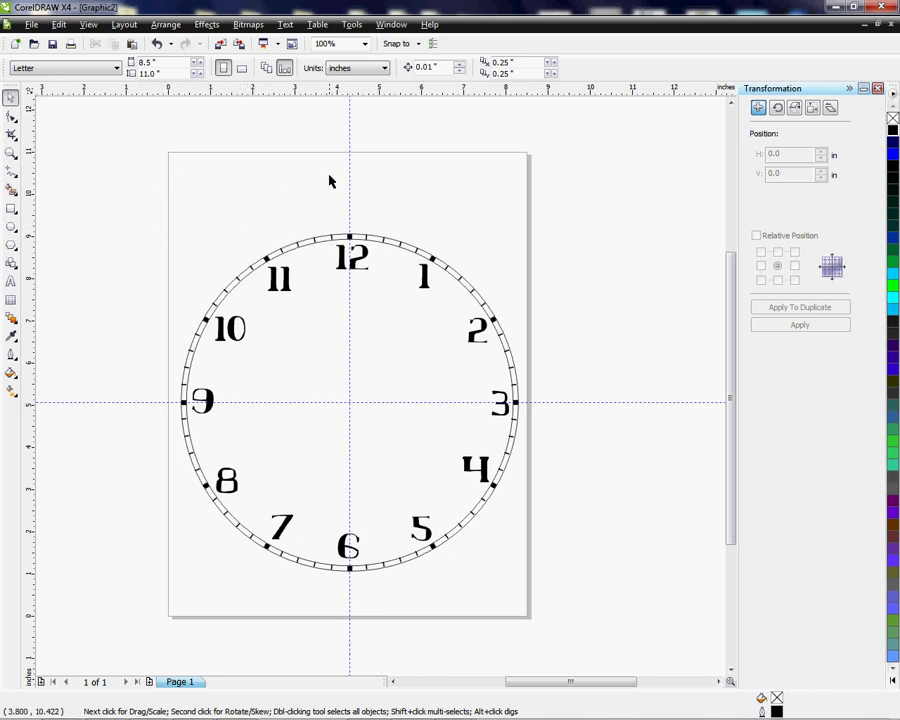
click(349, 140)
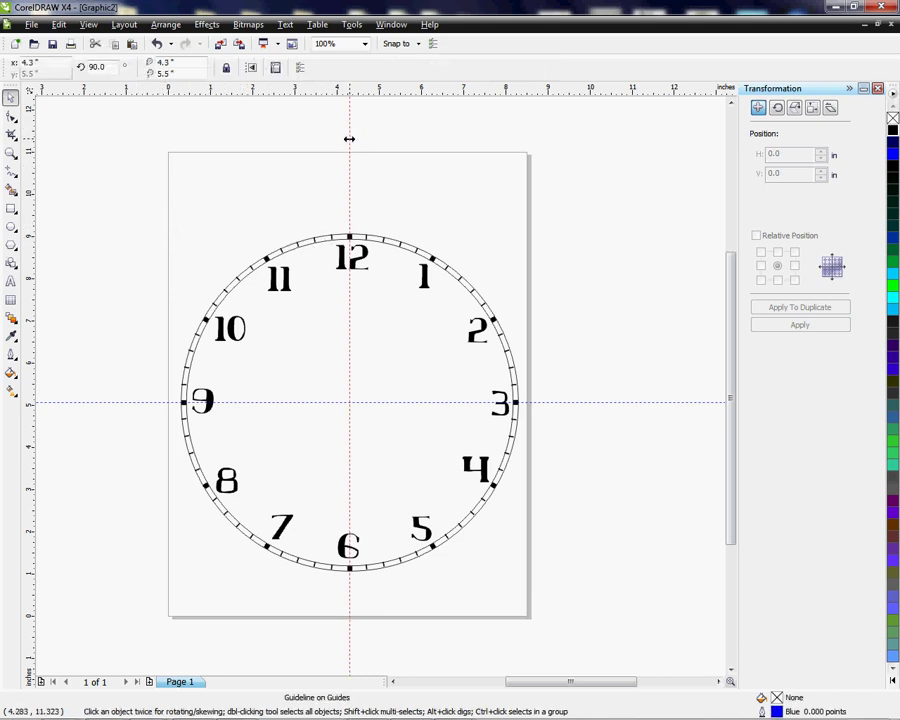
key(Delete)
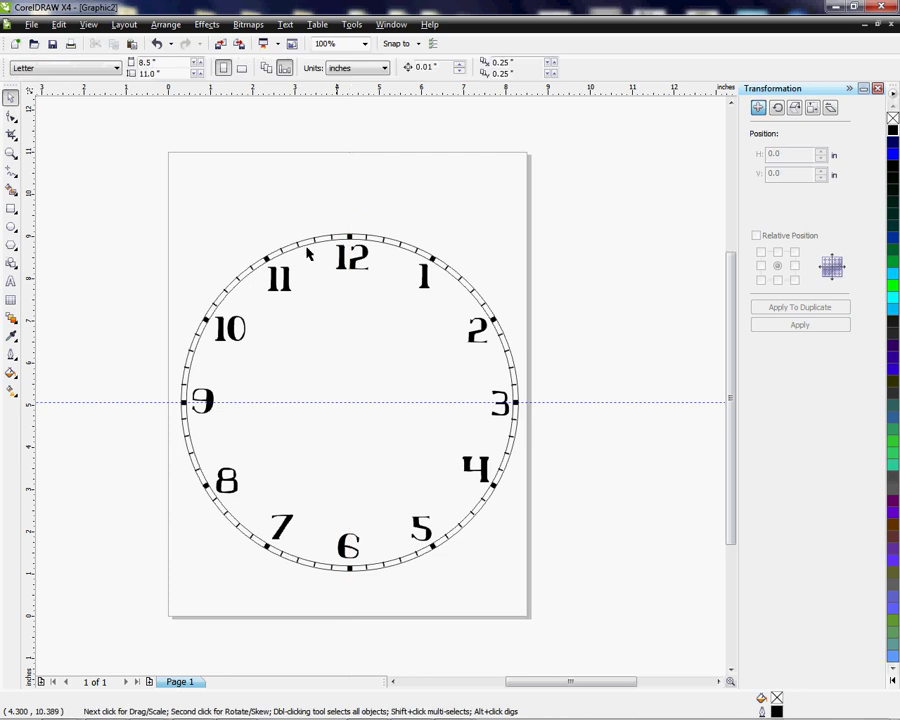
click(146, 402)
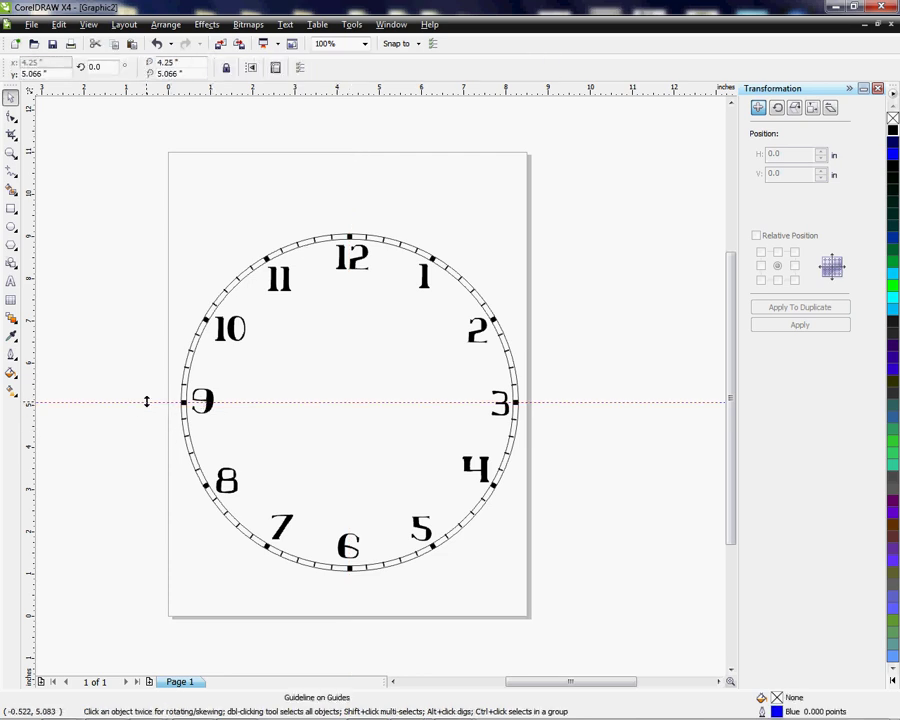
key(Delete)
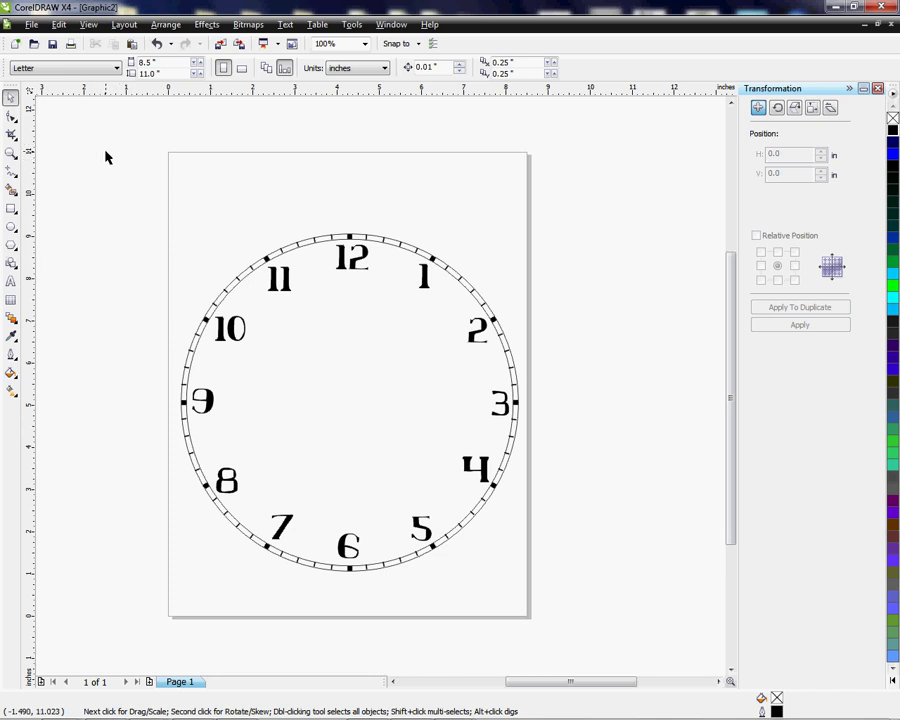
Step: Group all 75 clock pieces into one object, undoing the accidental move off centre
drag(106, 152, 543, 589)
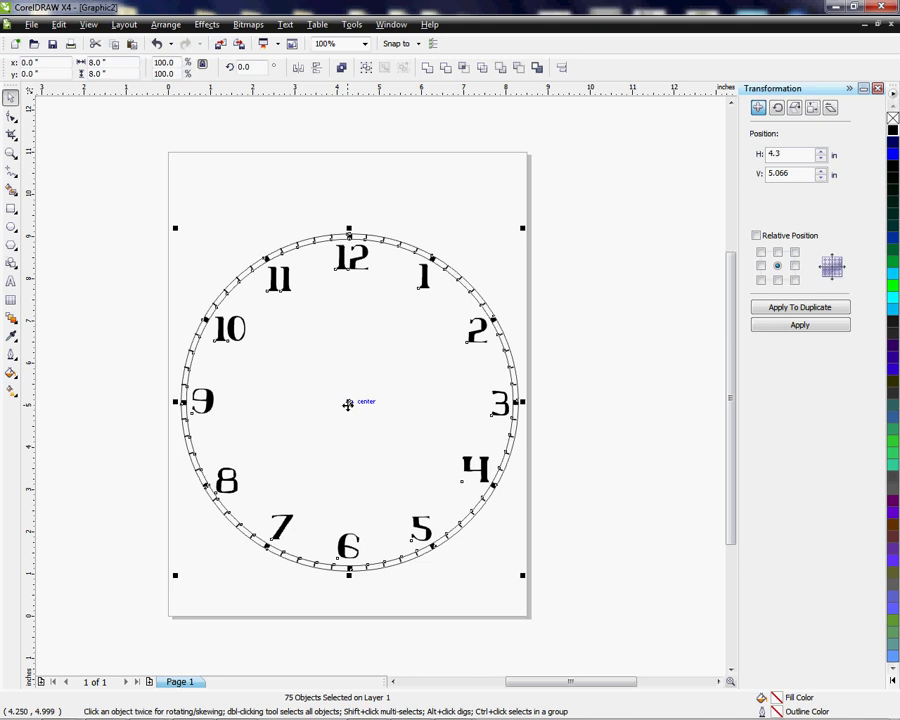
right_click(348, 404)
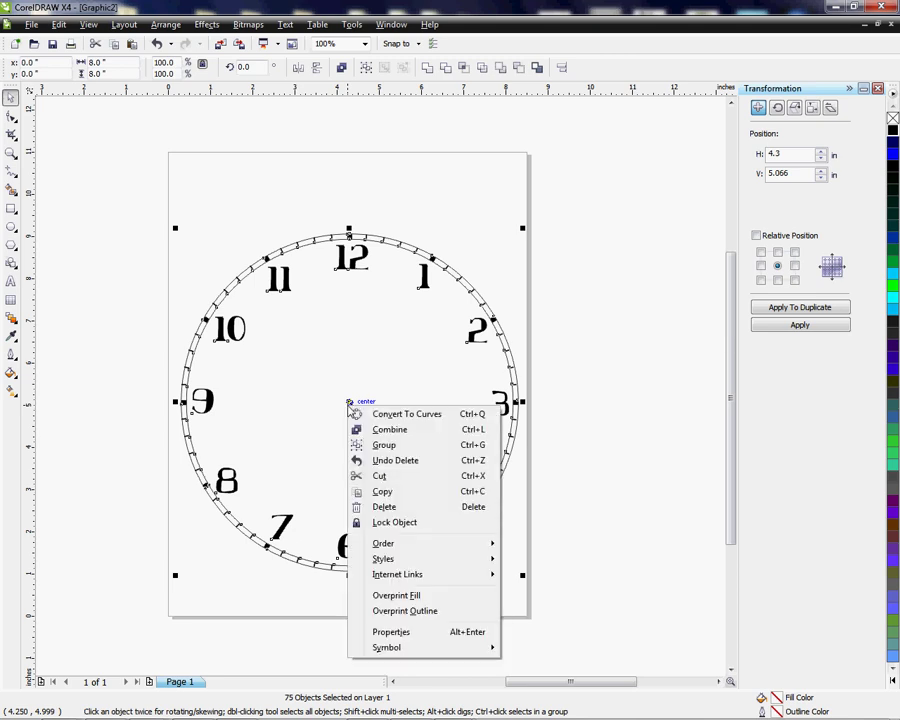
click(382, 446)
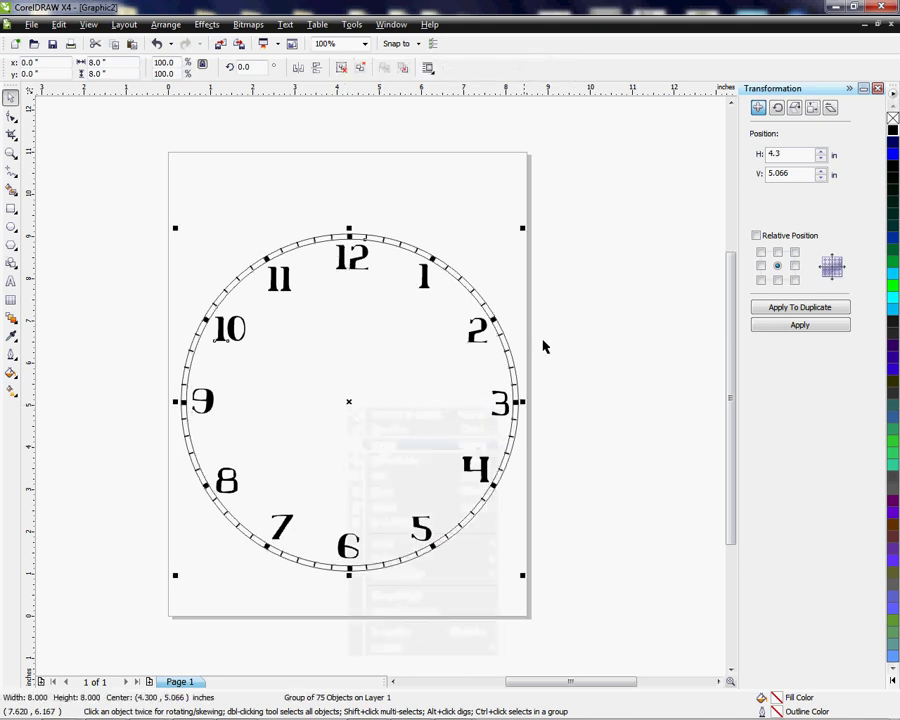
drag(508, 352, 406, 384)
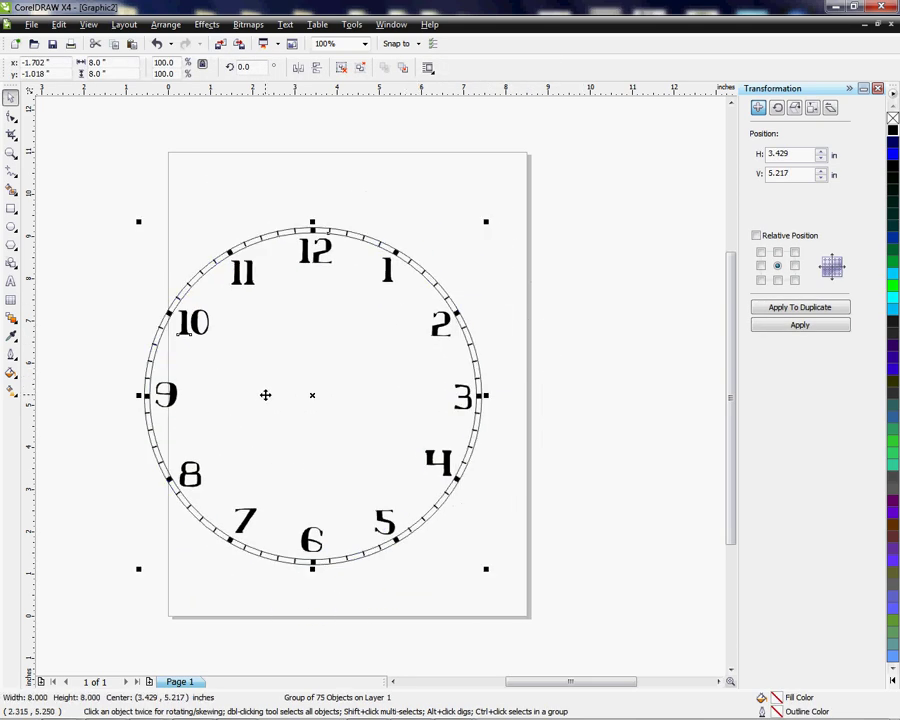
key(ctrl+z)
key(ctrl+z)
key(ctrl+z)
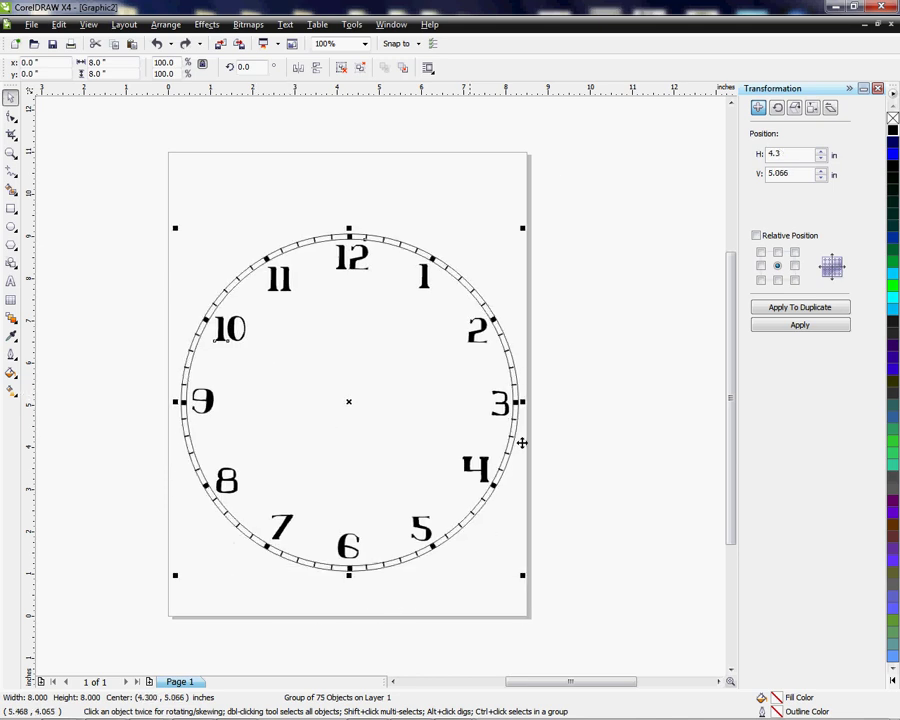
click(528, 381)
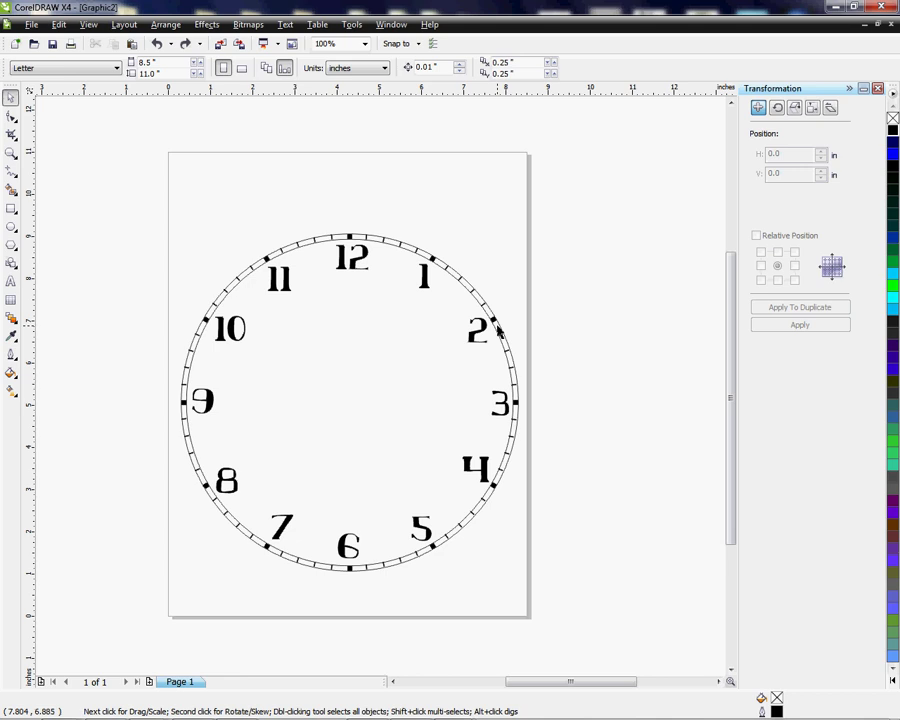
Step: Minimise the CorelDRAW X4 window to reveal the Windows desktop
click(837, 9)
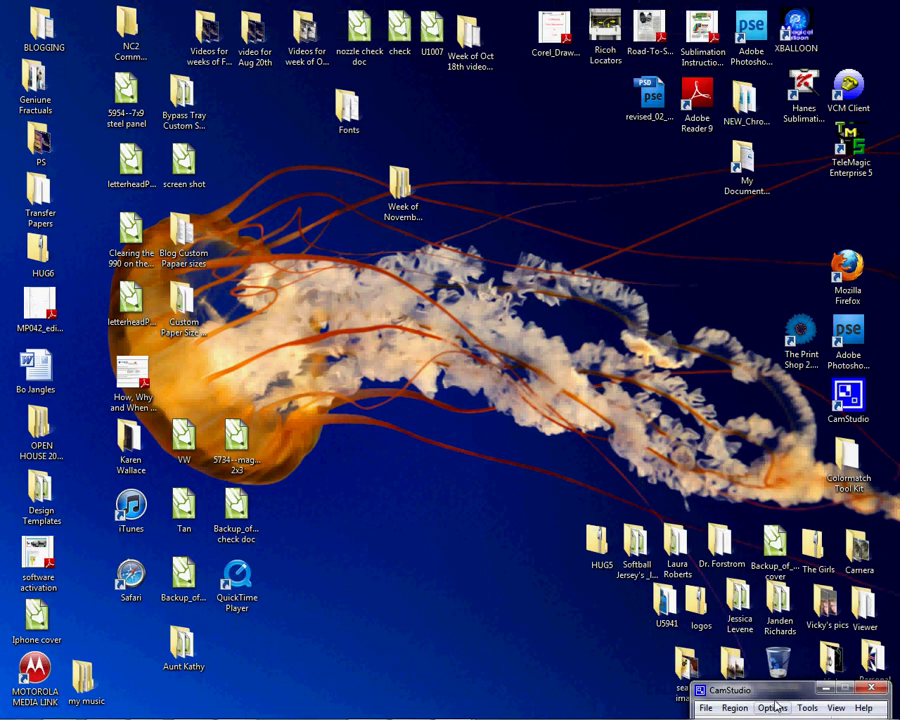